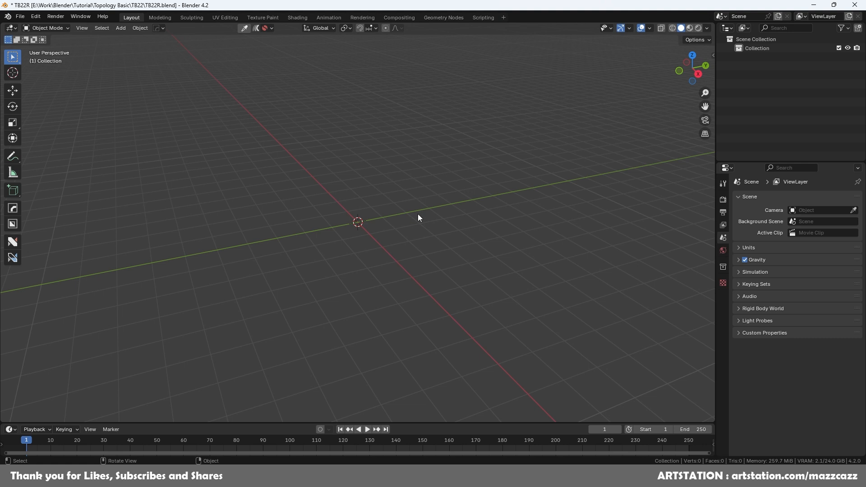
- Add a cube at the origin and stretch it along X to a scale of 2
key("shift+a")
mouse_move(415, 224)
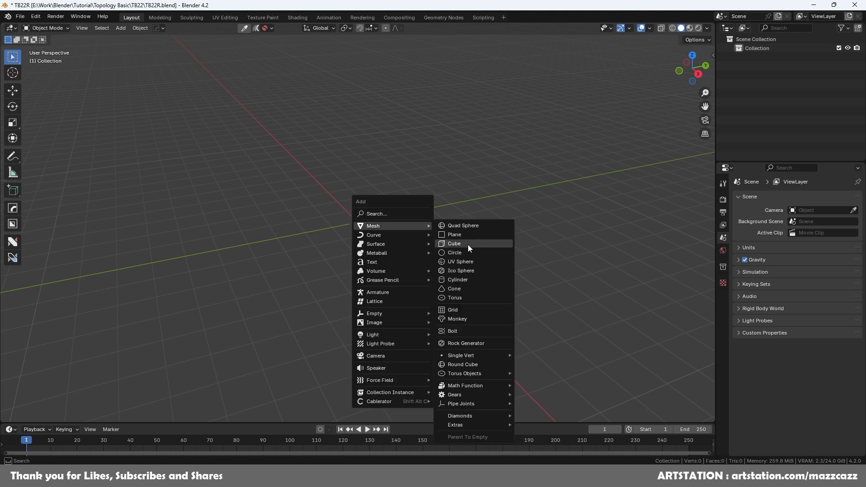
left_click(467, 244)
left_click(679, 71)
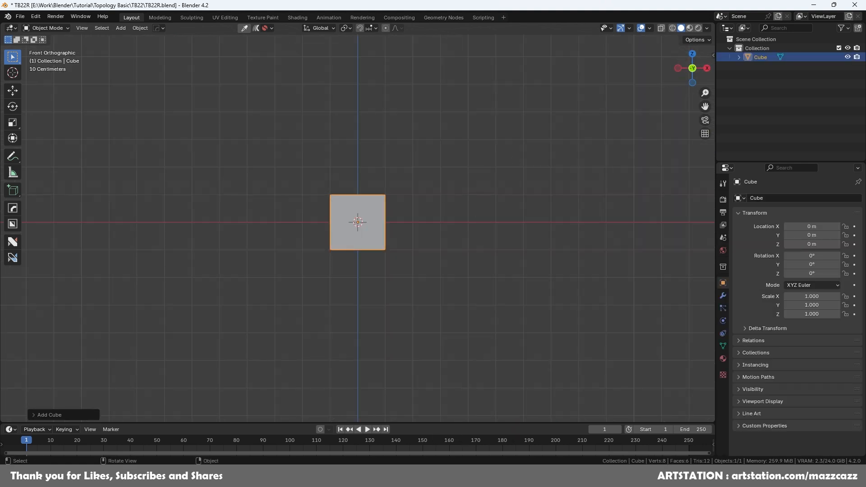
key("s")
key("x")
left_click(576, 218)
middle_click_drag(575, 218, 483, 234)
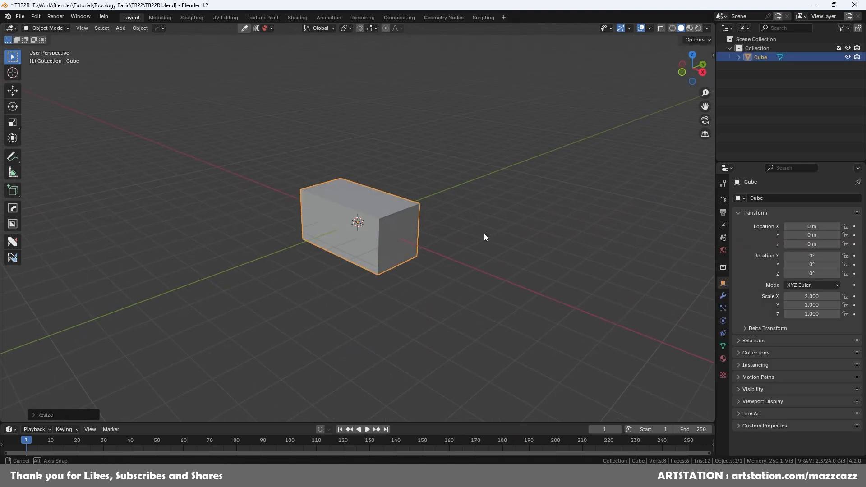
left_click(692, 81)
key("s")
key("z")
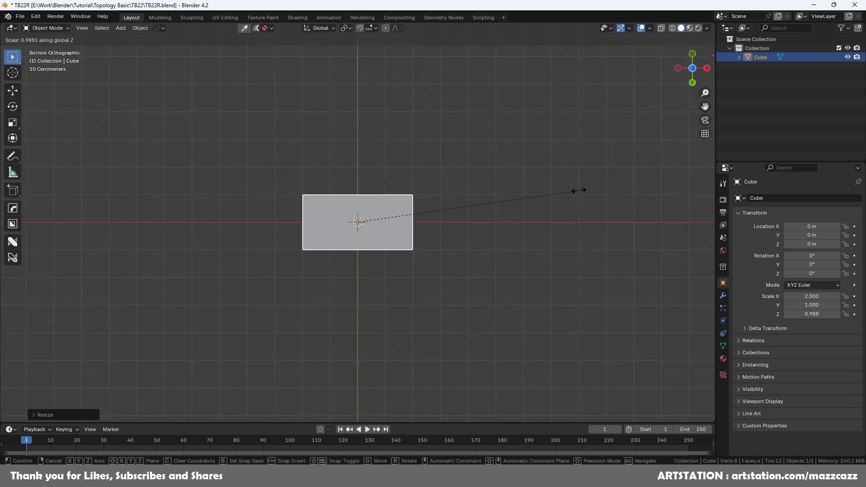
key("ctrl")
key("Escape")
middle_click_drag(447, 209, 472, 120)
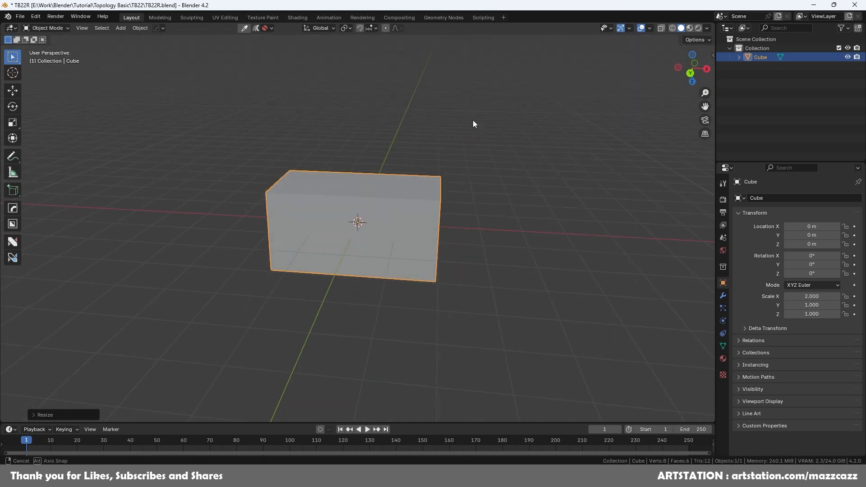
- Flatten the stretched cube along Z to a scale of 0.6
left_click(694, 65)
key("s")
key("z")
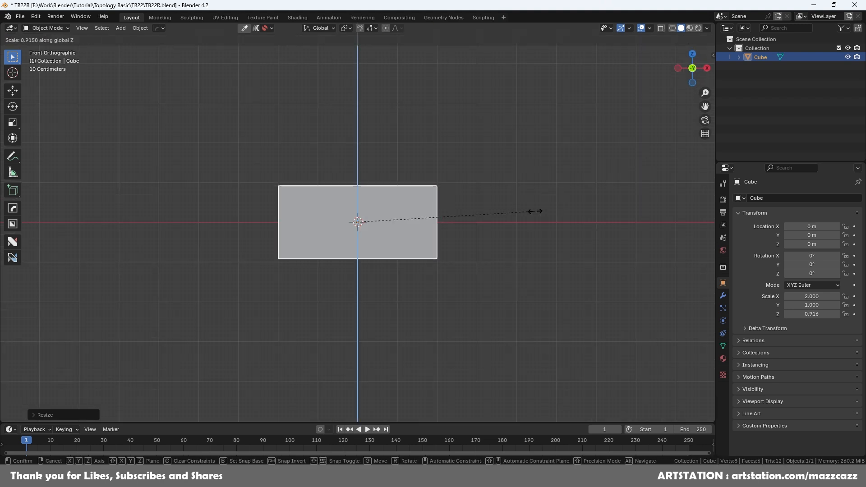
key("ctrl")
left_click(466, 212)
- Widen the flattened box slightly along Y and apply its scale
middle_click_drag(466, 212, 396, 277)
key("s")
key("y")
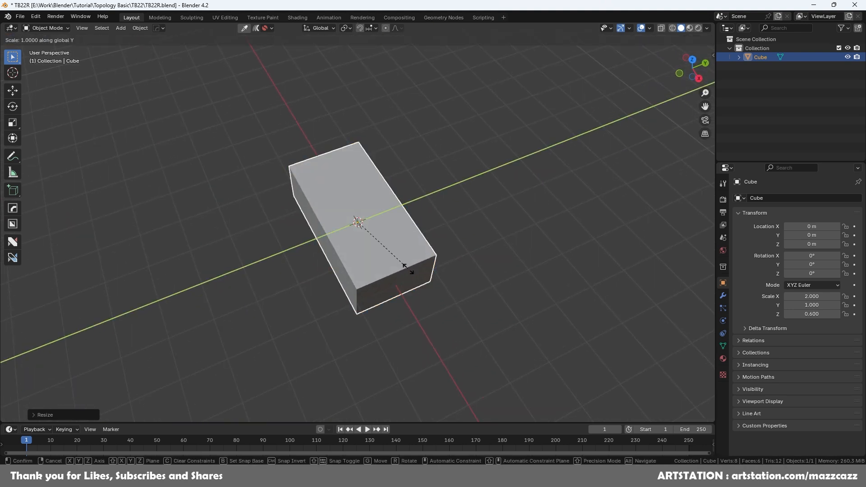
left_click(421, 264)
middle_click_drag(421, 264, 435, 229)
key("ctrl+a")
left_click(418, 247)
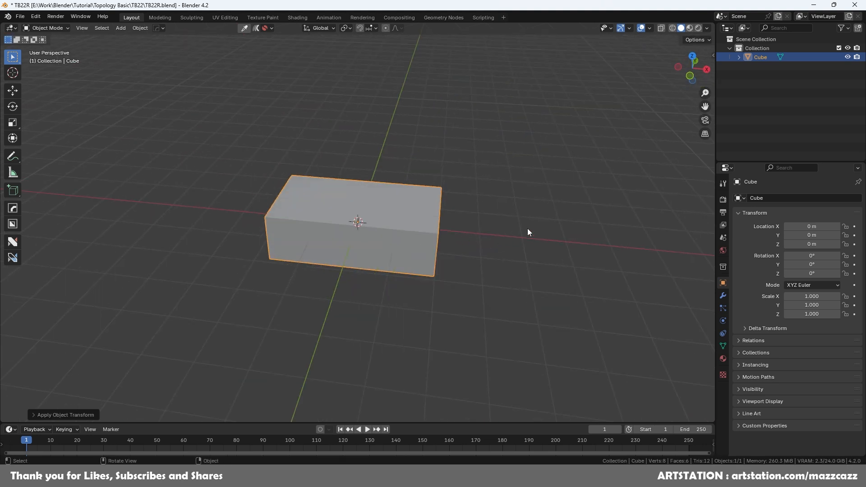
- Add a second cube and raise it above the flat box to Z 2 m
middle_click_drag(527, 228, 502, 207)
left_click(445, 231)
key("shift+a")
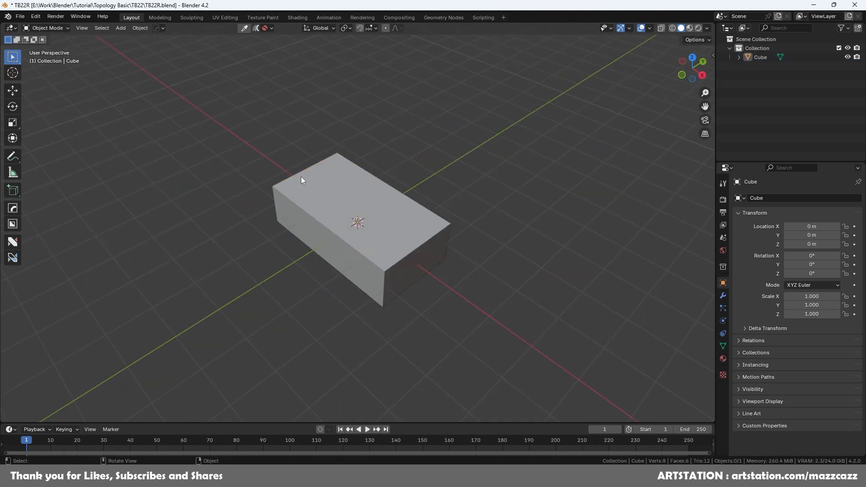
key("shift+a")
mouse_move(415, 202)
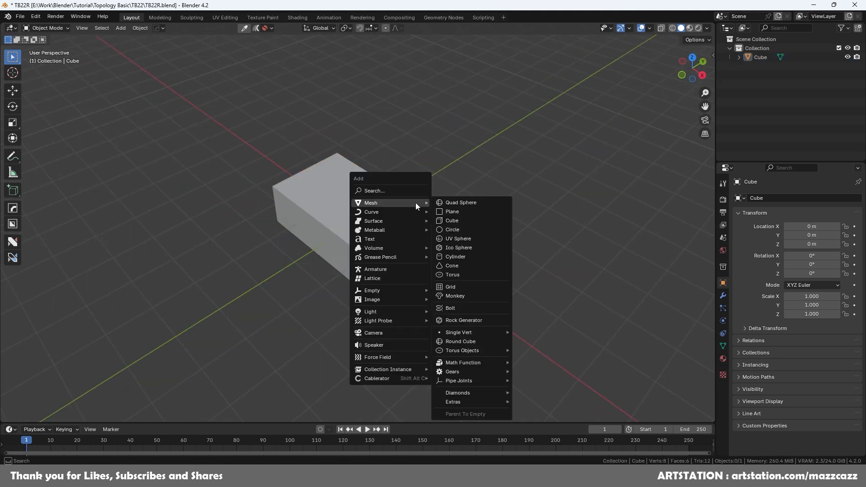
left_click(473, 221)
middle_click_drag(434, 240, 477, 237)
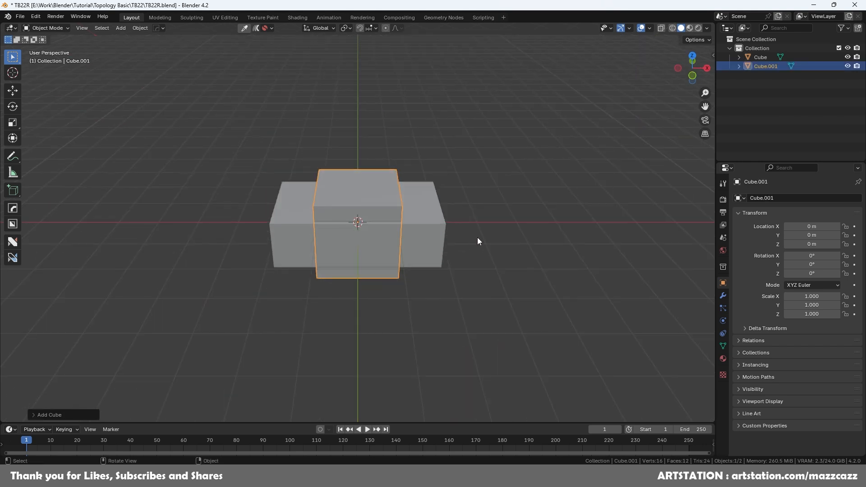
left_click(694, 76)
key("g")
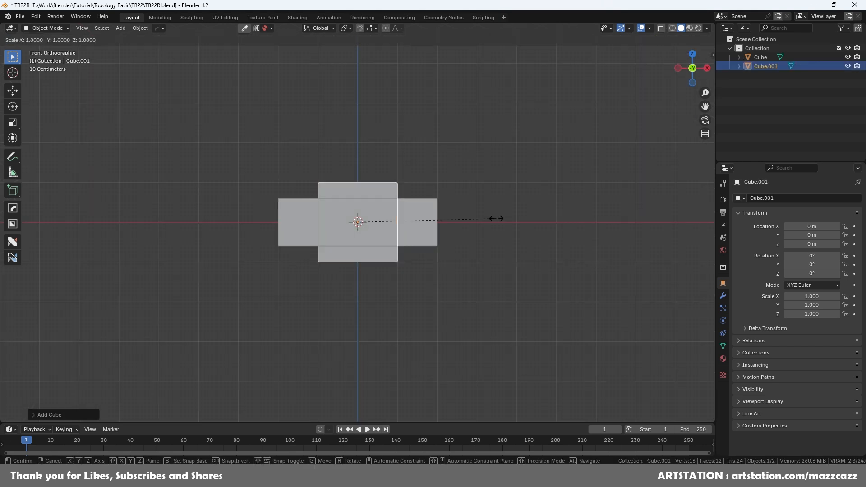
key("z")
left_click(479, 151)
- Stretch the upper cube along X to a scale of 1.5
key("s")
key("x")
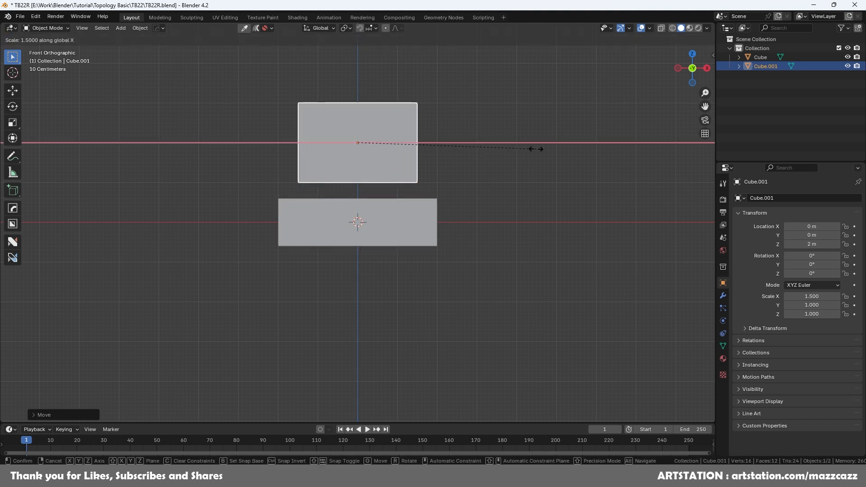
left_click(536, 149)
middle_click_drag(527, 168, 506, 224)
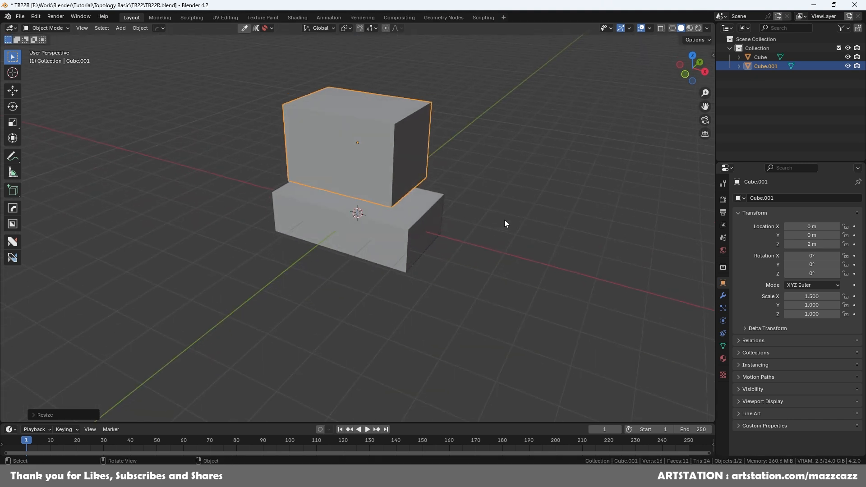
key("s")
key("z")
right_click(444, 159)
middle_click_drag(447, 160, 471, 180)
key("ctrl+s")
key("Escape")
- Apply the upper cube's scale and switch it to edge editing mode
key("ctrl+a")
left_click(461, 174)
key("Tab")
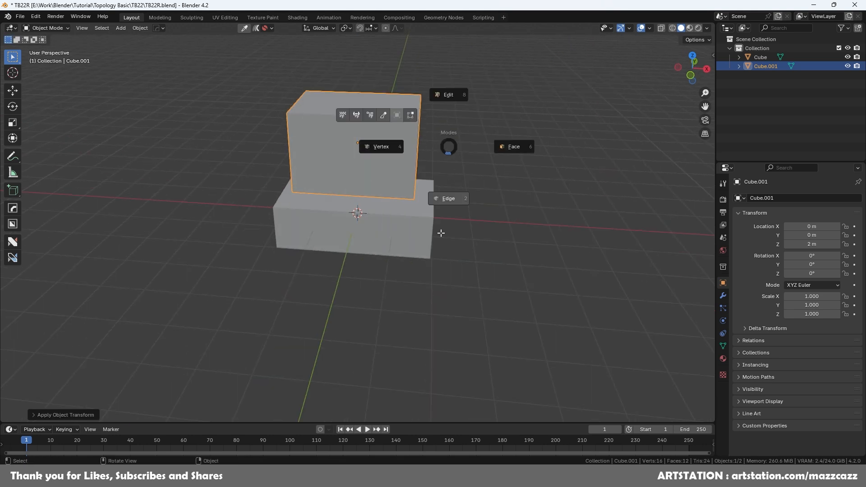
left_click(441, 236)
key("alt+a")
left_click(391, 193, "alt")
middle_click_drag(391, 193, 430, 164)
left_click(418, 204, "shift")
middle_click_drag(399, 212, 483, 236)
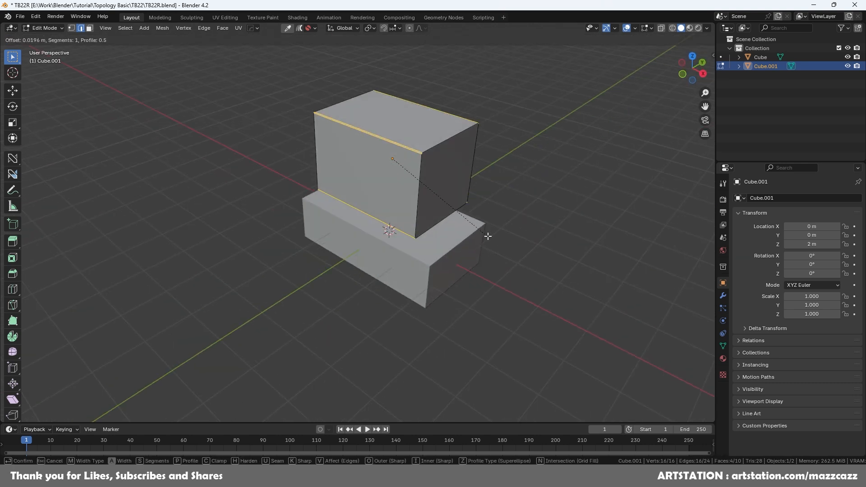
key("ctrl+b")
key("Escape")
- Bevel all edges of the upper cube with 7 segments to round it into a capsule
key("a")
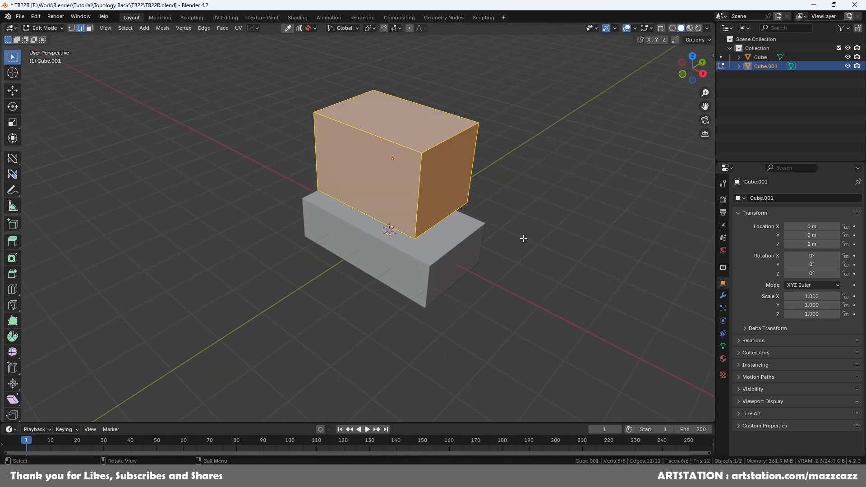
scroll(522, 236, "up", 1)
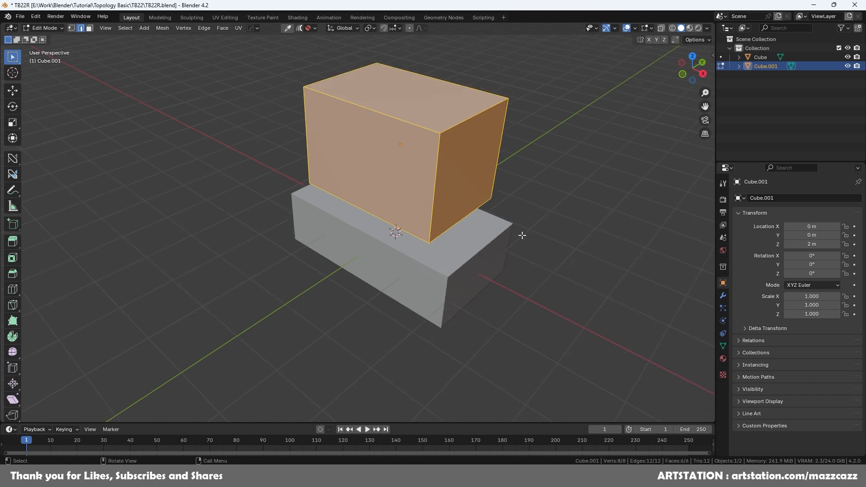
key("ctrl+b")
scroll(540, 246, "up", 5)
scroll(581, 251, "up", 1)
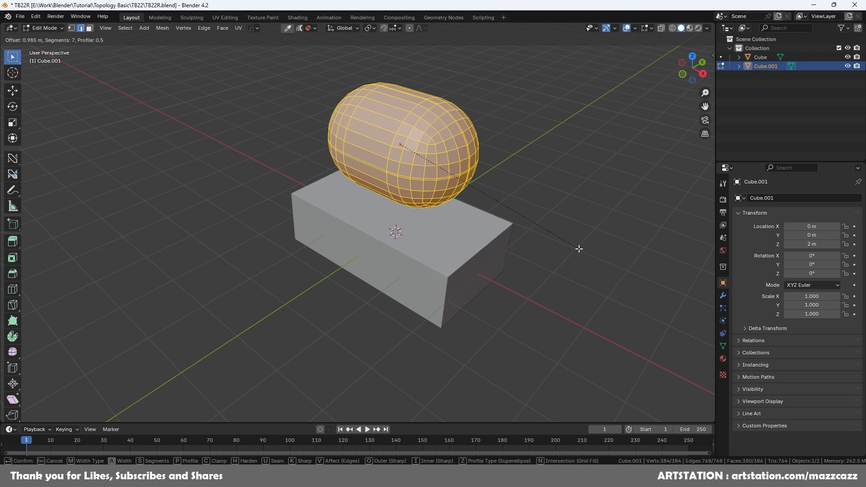
left_click(607, 255)
- Clean up the capsule mesh and add a centred loop cut across its length
middle_click_drag(497, 233, 459, 250)
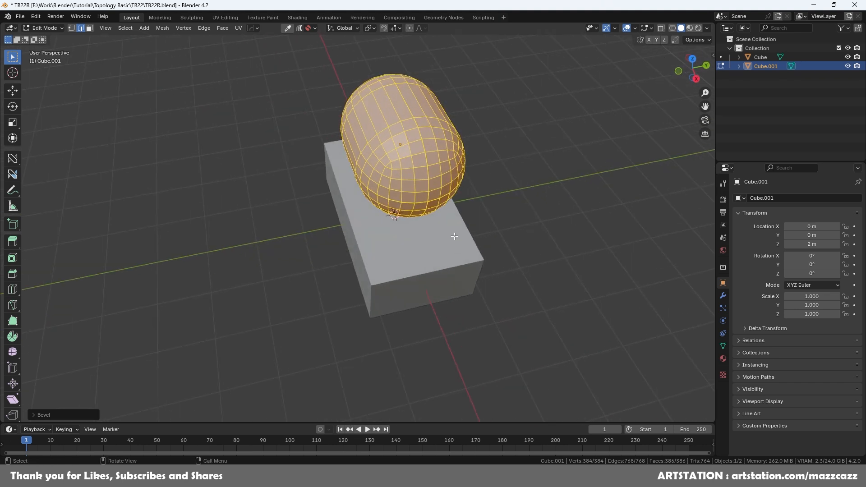
key("3")
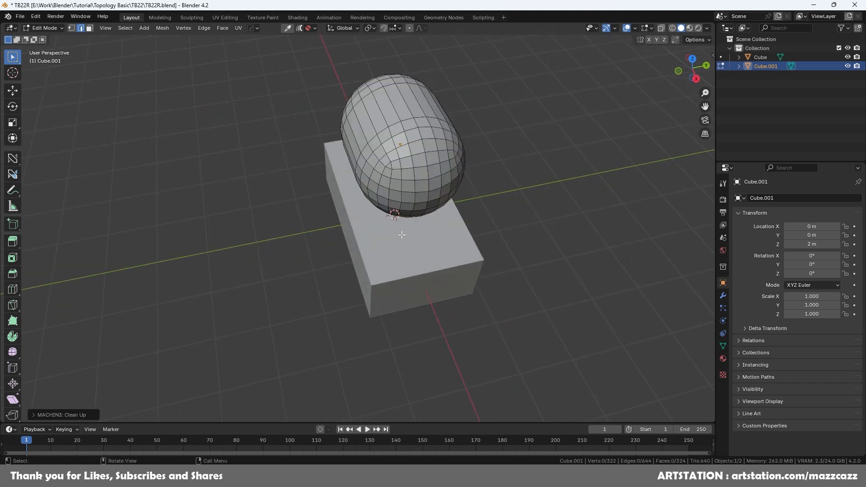
middle_click_drag(401, 233, 397, 293)
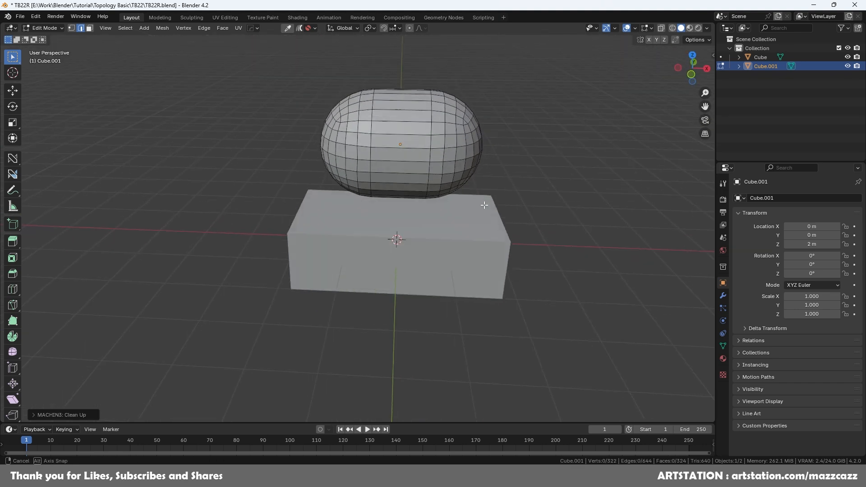
key("ctrl+r")
left_click(409, 104)
right_click(622, 107)
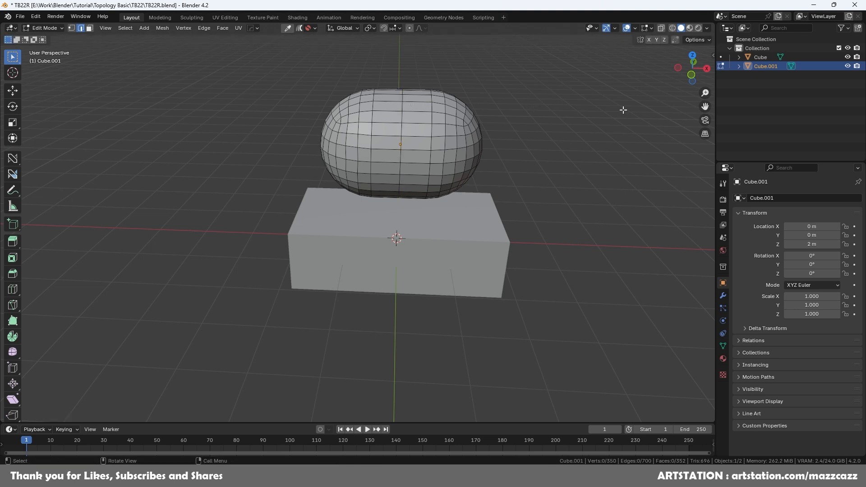
- Lengthen the capsule by moving the faces of its +X half 0.9 m along X in front view
left_click(691, 75)
middle_click_drag(441, 153, 426, 202, "shift")
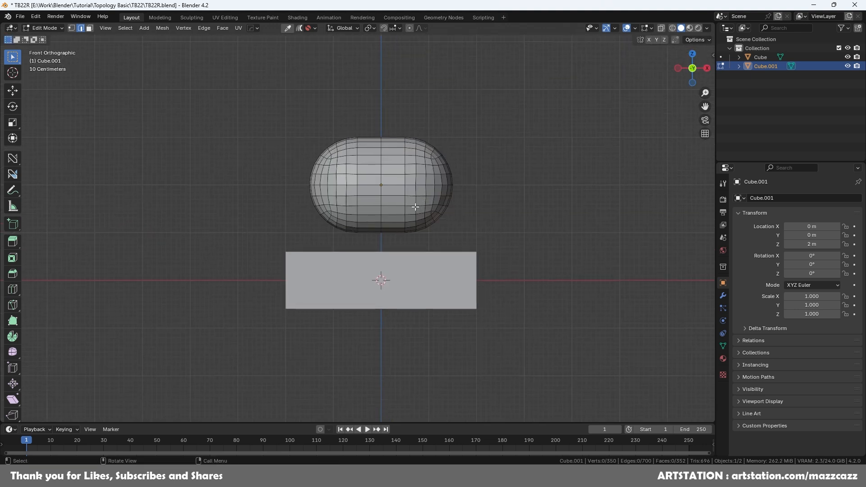
scroll(409, 199, "up", 1)
key("3")
key("z")
left_click(391, 102)
mouse_move(393, 101)
left_mouse_down()
mouse_move(477, 212)
mouse_move(512, 242)
left_mouse_up()
key("g")
key("x")
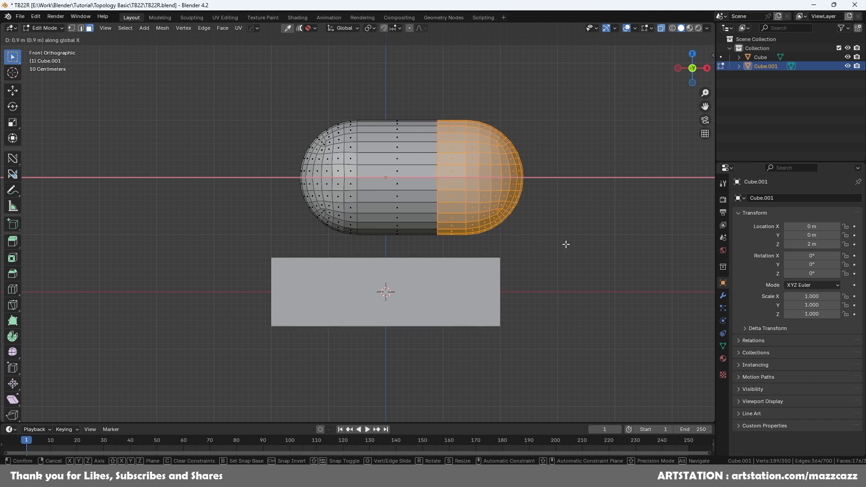
left_click(565, 244)
- Dissolve the added edge loop between the capsule's two rounded ends
key("Tab")
left_click(475, 172)
left_click(437, 163)
left_click(436, 160, "alt")
left_click(435, 162, "alt+shift")
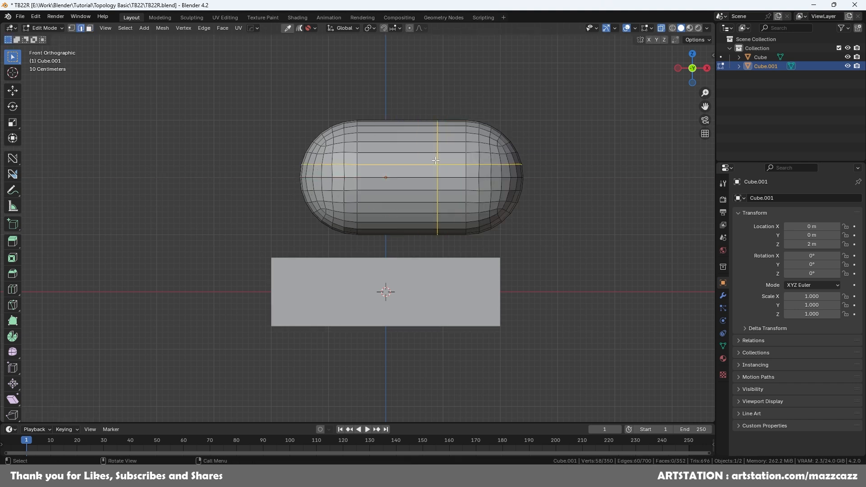
left_click(435, 162, "alt+shift")
right_click(435, 159)
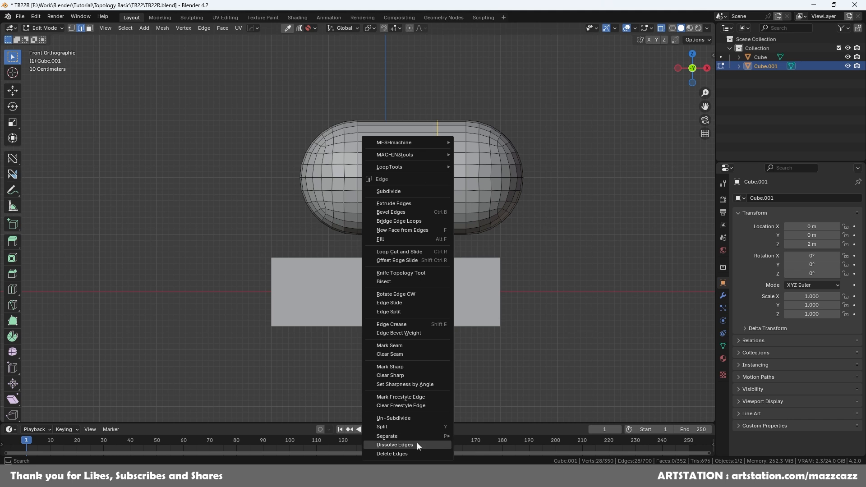
left_click(417, 443)
- Move the capsule -0.4 m along X in Object Mode and set its origin to its geometry
key("Tab")
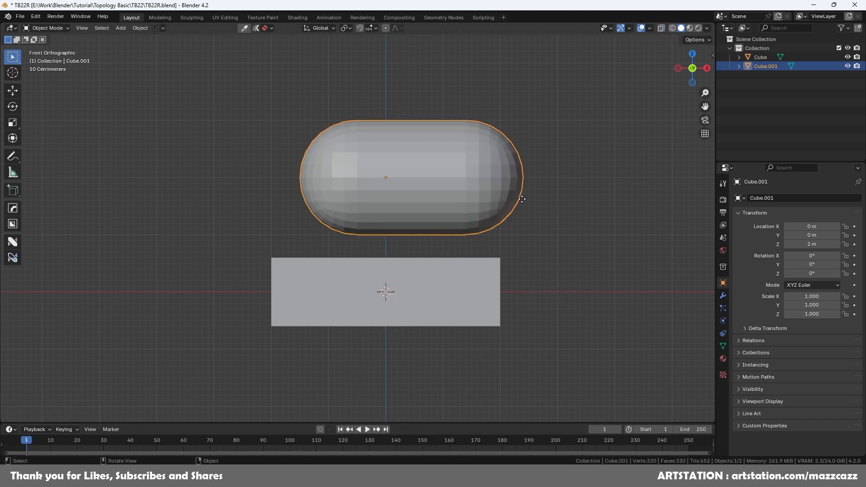
key("x")
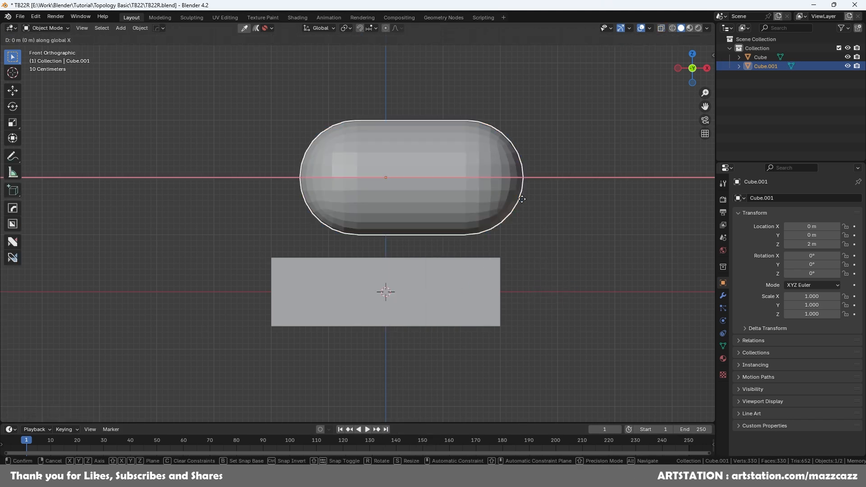
left_click(467, 197)
key("shift+s")
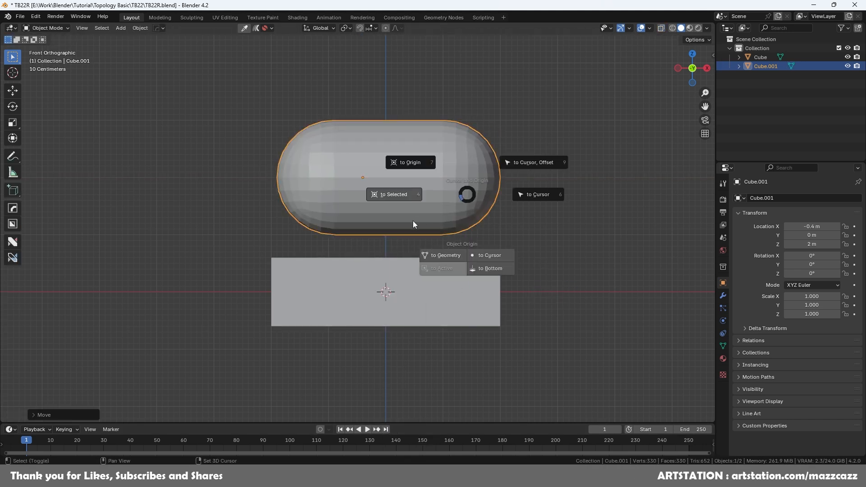
left_click(433, 253)
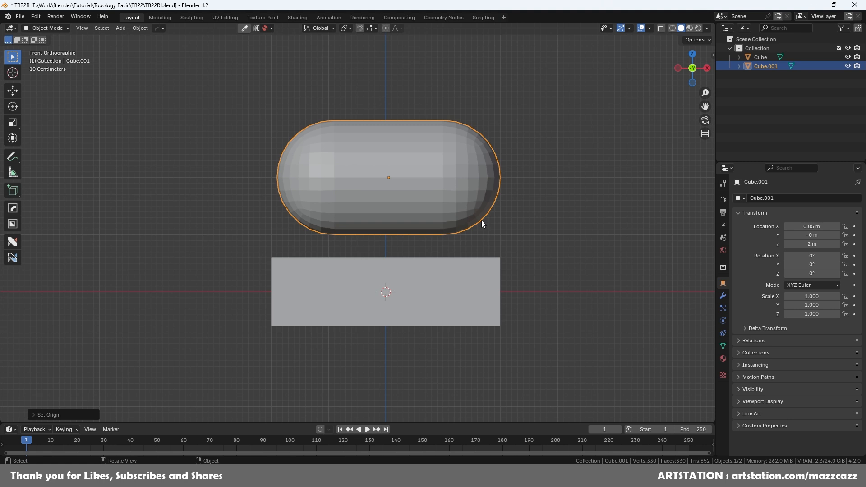
- Scale the capsule uniformly to 0.54 and display its wireframe
key("s")
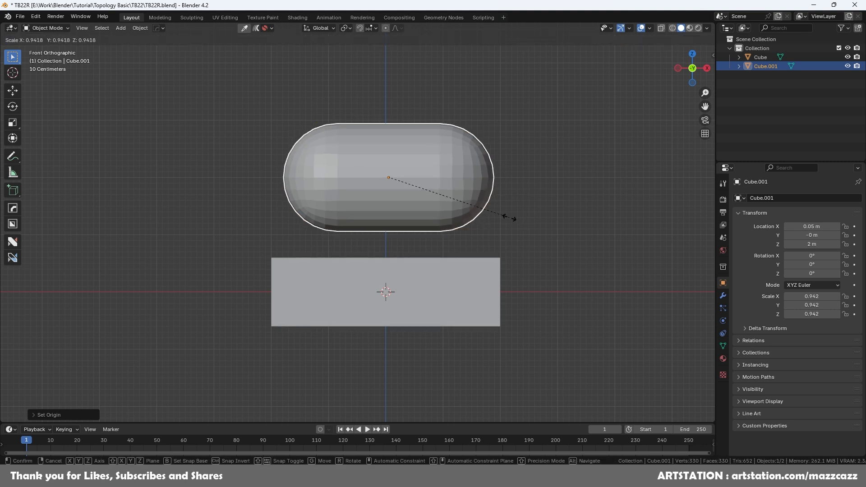
left_click(453, 193)
middle_click_drag(453, 194, 443, 257)
right_click(476, 199)
left_click(472, 199)
- Lower the capsule along Z to 0.6 m so it is half embedded in the box's upper face
left_click(689, 79)
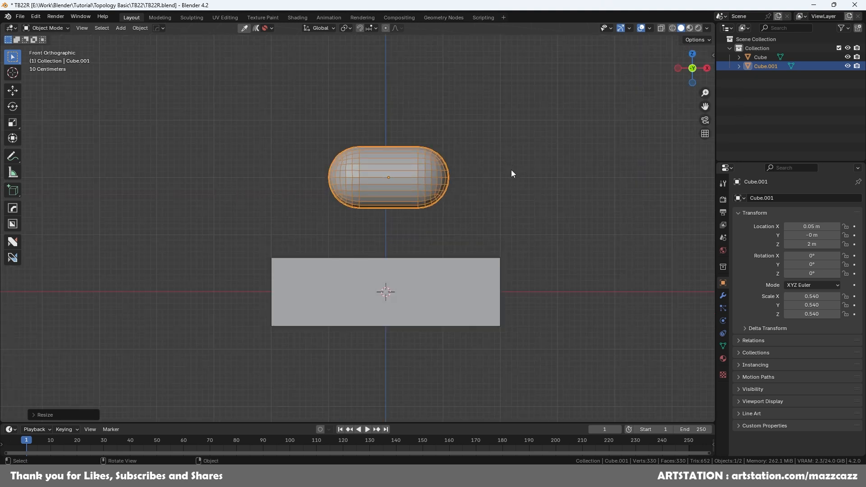
key("g")
key("z")
left_click(513, 248)
middle_click_drag(513, 248, 444, 297)
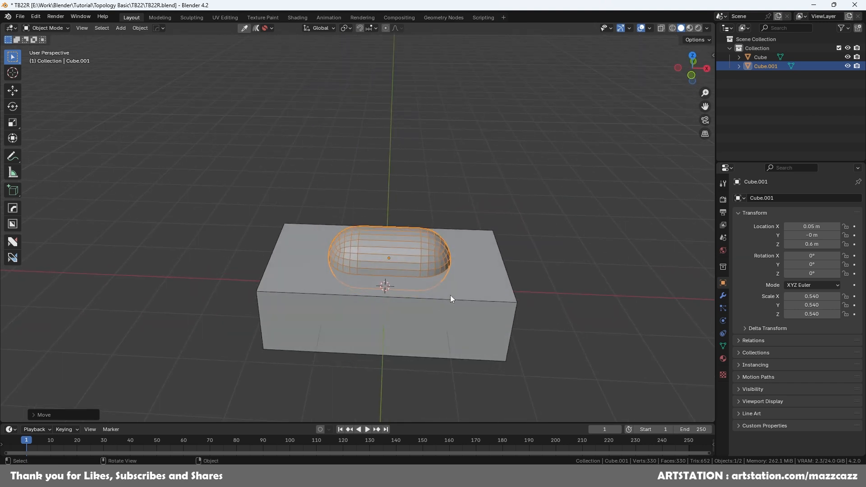
key("s")
key("x")
right_click(464, 295)
- Add a centred loop cut around the middle of the capsule
key("Tab")
key("Tab")
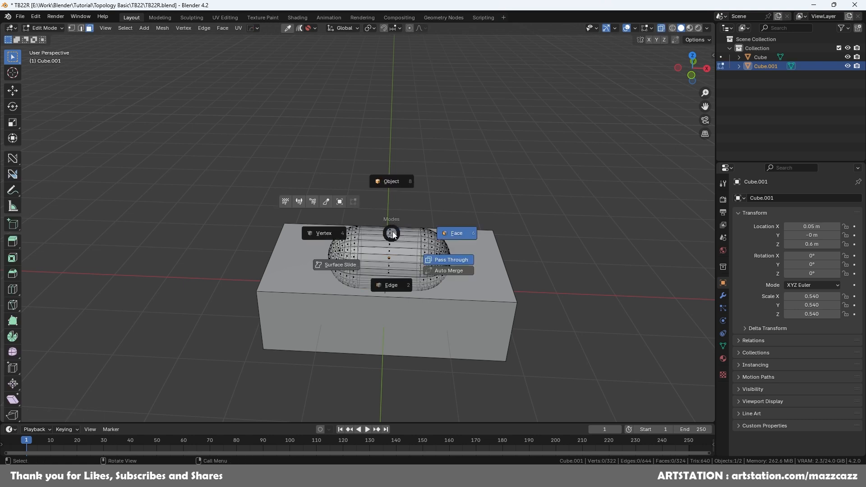
right_click(392, 234)
key("ctrl+r")
left_click(392, 232)
right_click(392, 231)
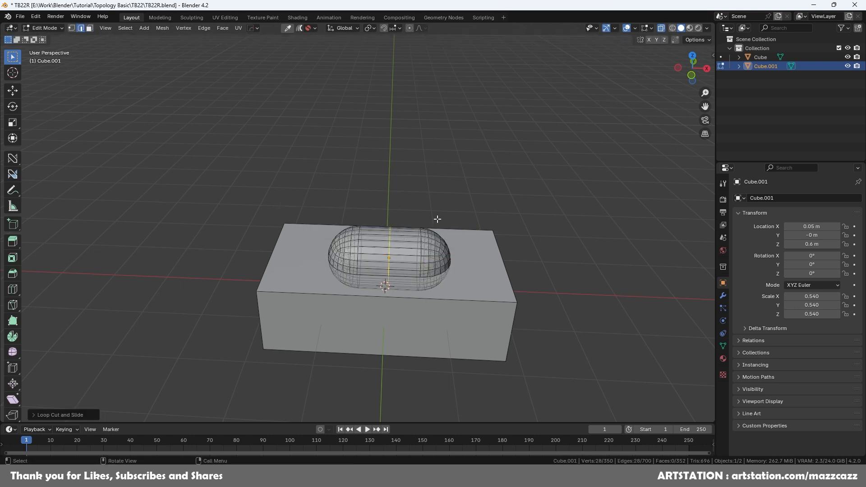
- Lengthen the capsule by moving all faces of its +X half about 0.4 m along X in front view
left_click(695, 82)
key("ctrl+Tab")
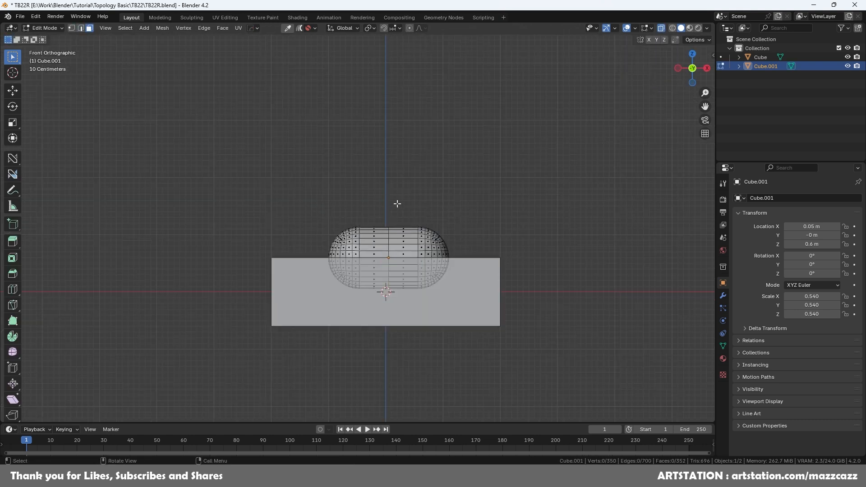
left_click_drag(397, 204, 478, 311)
scroll(478, 311, "up", 1)
key("g")
key("x")
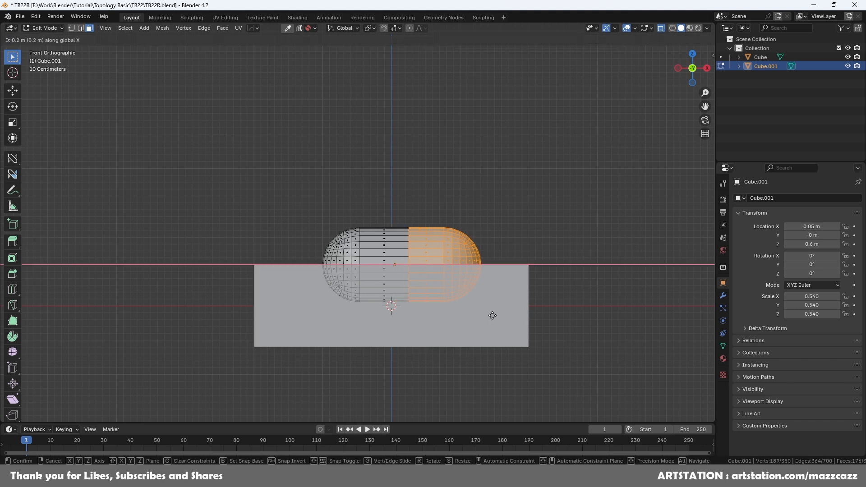
left_click(507, 316)
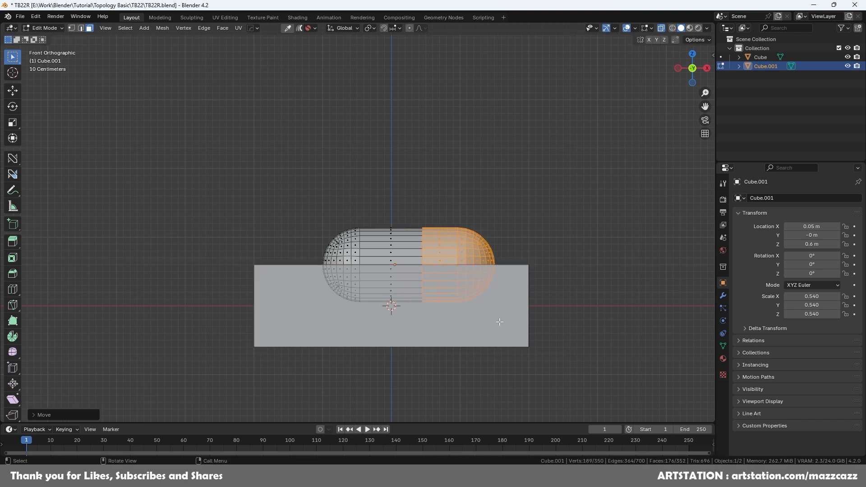
- Dissolve the edge loop between the capsule's straight middle sections and return to Object Mode
key("Tab")
key("Tab")
key("alt+a")
right_click(423, 248)
left_click(422, 245, "alt")
right_click(423, 255)
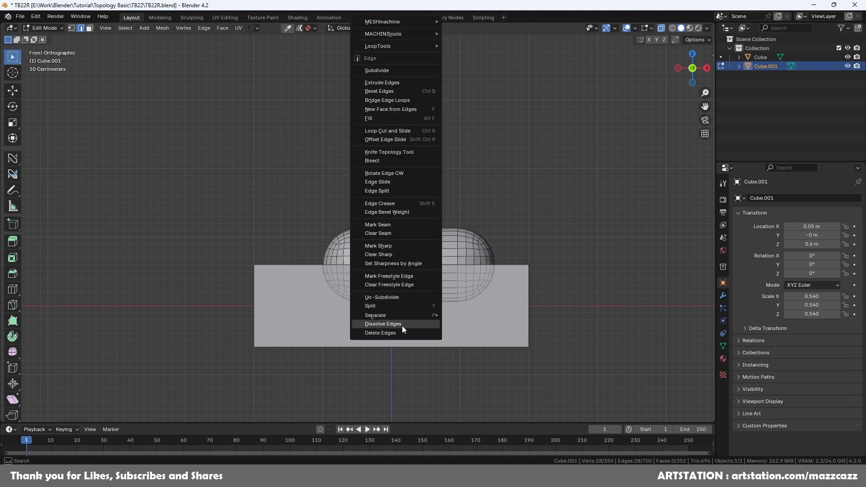
right_click(435, 261)
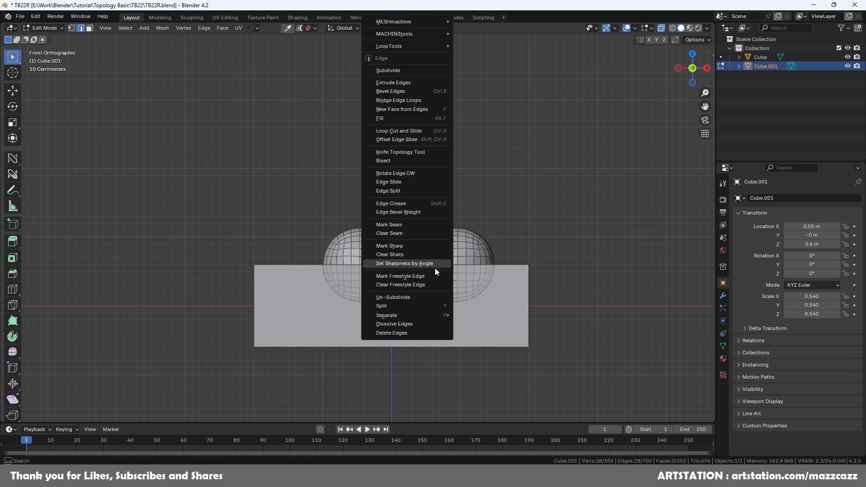
left_click(423, 324)
key("Tab")
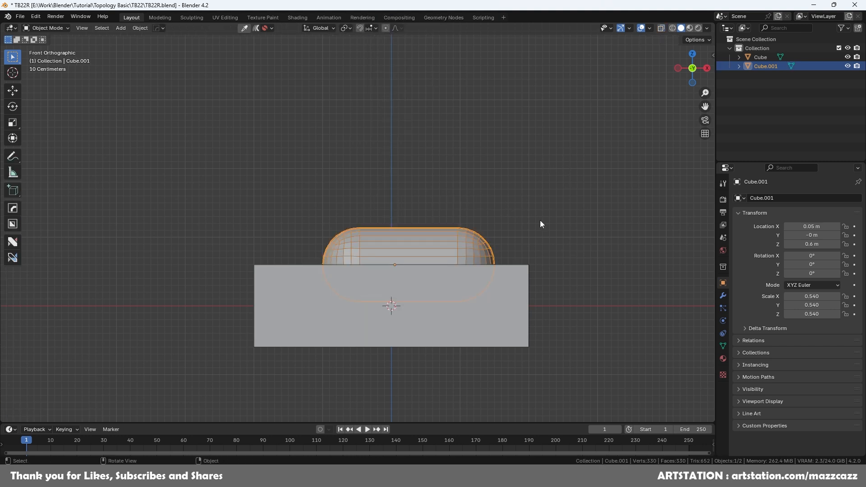
- Apply the capsule's transforms and set its origin to its geometry
key("shift+s")
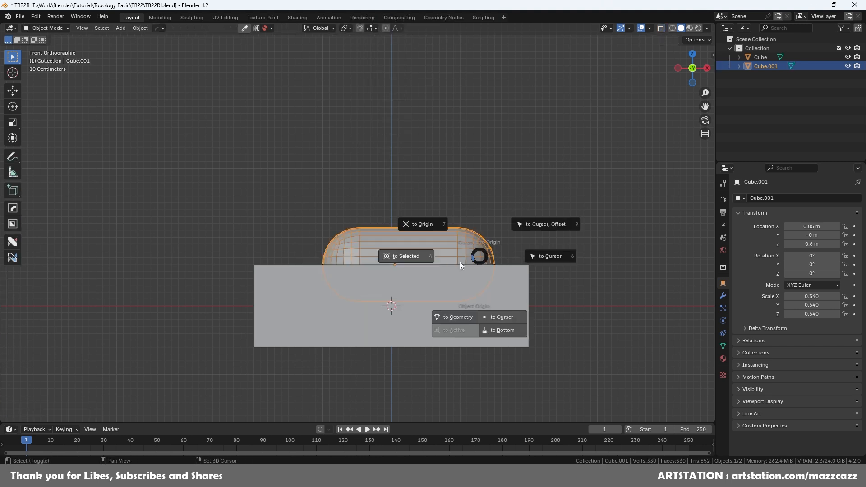
left_click(454, 317)
key("shift+s")
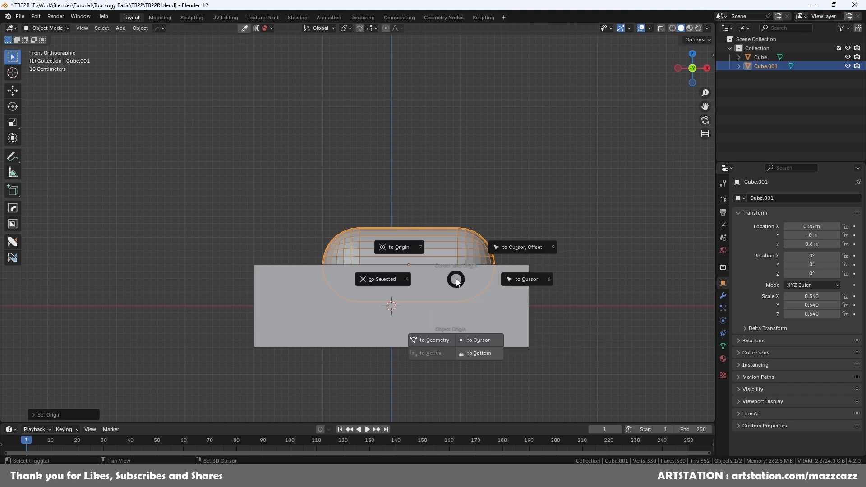
left_click(474, 341)
key("shift+s")
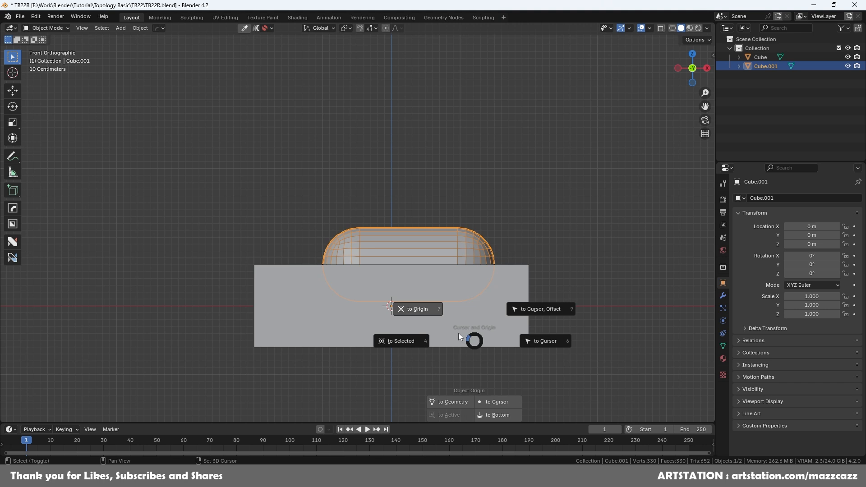
left_click(454, 403)
- Snap the capsule to the 3D cursor and raise it 0.6 m along Z
key("shift+s")
left_click(523, 325)
key("g")
key("z")
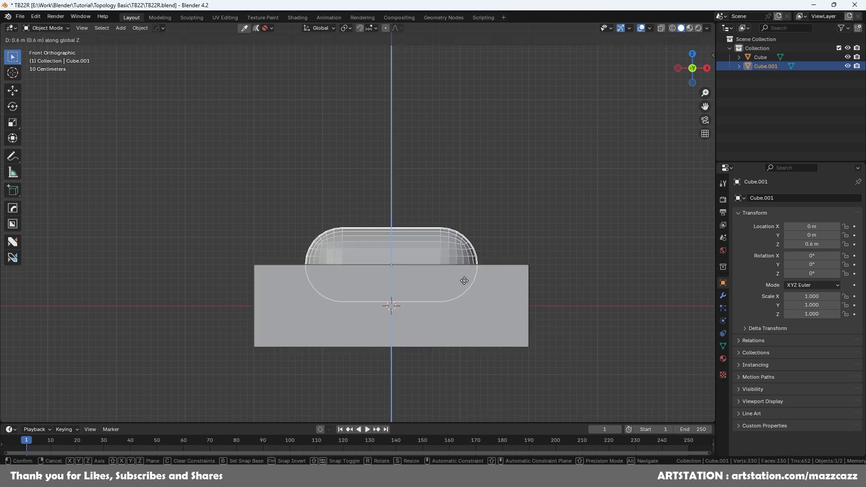
left_click(481, 280)
middle_click_drag(480, 277, 447, 321)
middle_click_drag(402, 267, 396, 229)
- Hide the box while viewing the capsule from the front
key("Tab")
key("Tab")
left_click(522, 252)
middle_click_drag(544, 243, 524, 241)
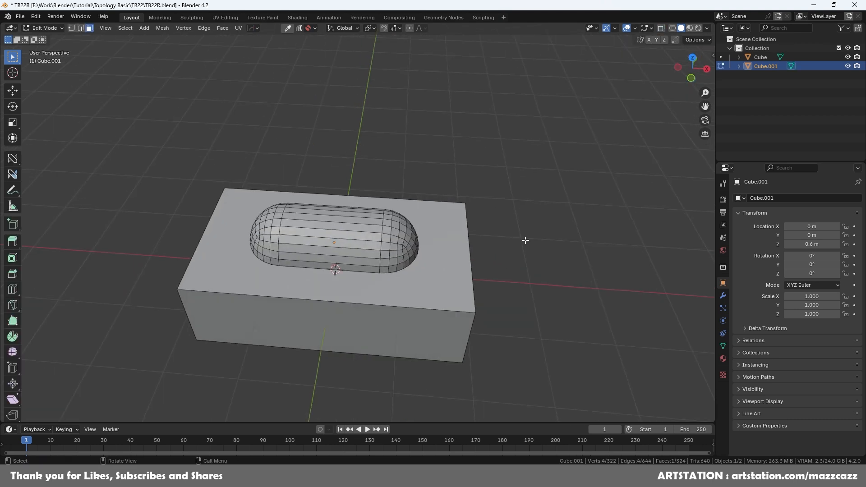
left_click(524, 240)
scroll(419, 248, "up", 3)
left_click(685, 80)
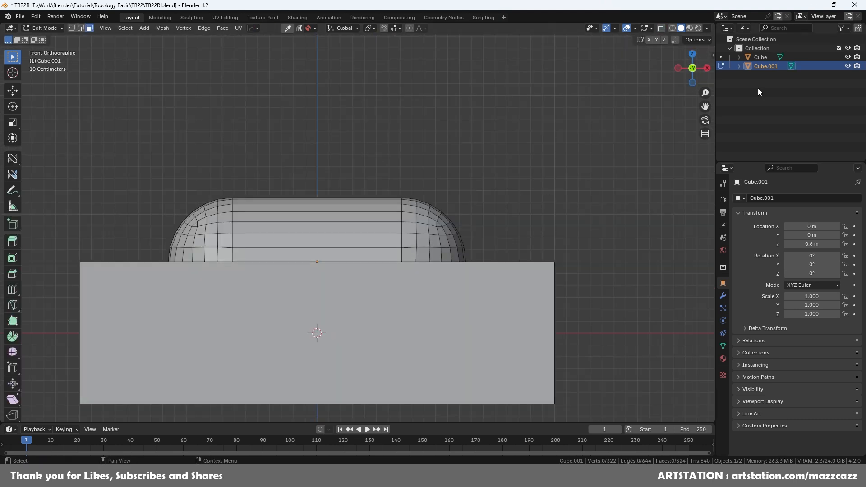
left_click(847, 56)
- Separate the faces of the capsule's +X rounded end into their own object
key("Tab")
left_click(468, 234)
left_click_drag(405, 186, 511, 360)
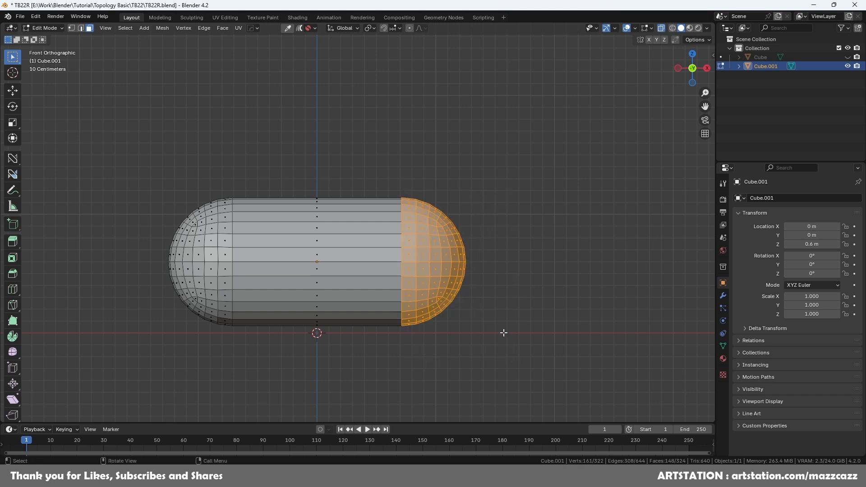
key("p")
left_click(499, 304)
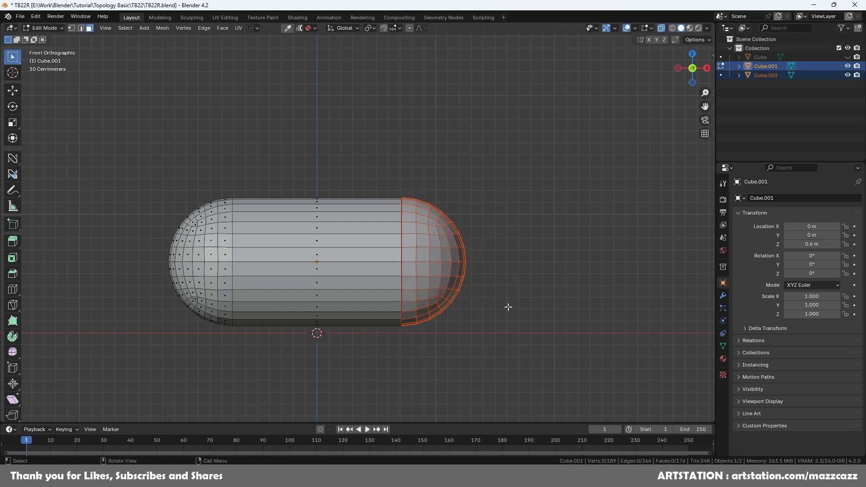
- Isolate the capsule's main body and fill its open circular end with a face
key("Tab")
left_click(516, 191)
left_click(377, 232)
key("f")
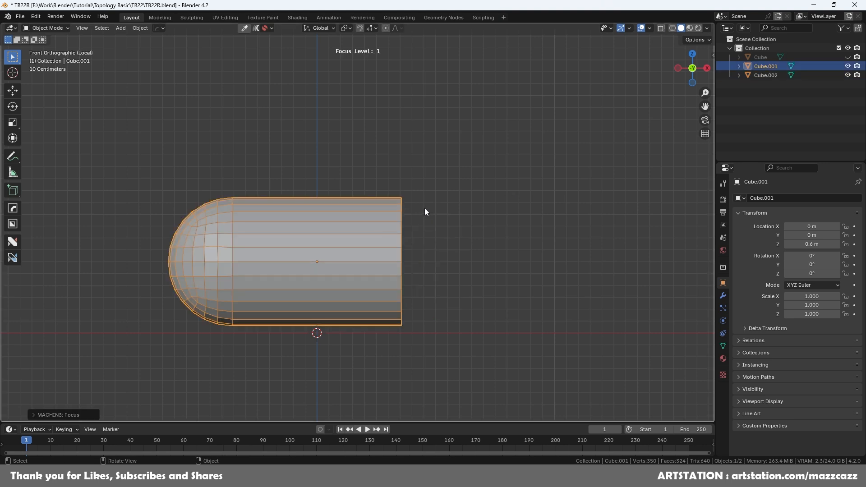
key("Tab")
middle_click_drag(425, 212, 393, 280)
key("Tab")
left_click(429, 243)
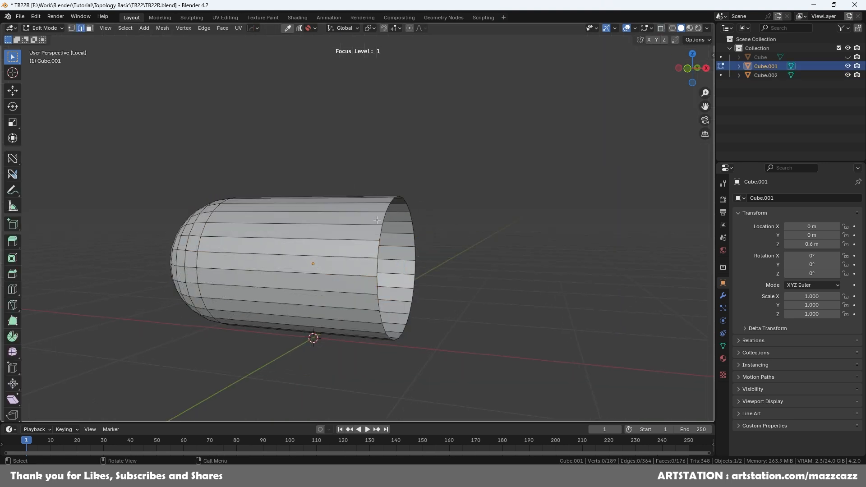
left_click(381, 219, "alt")
key("f")
key("Tab")
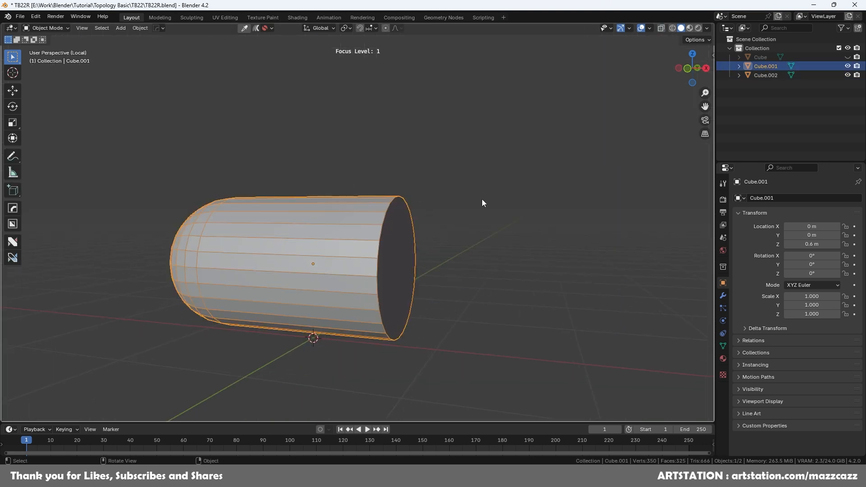
- Isolate the separated rounded end and fill its open circular side with a face
left_click(475, 209)
key("f")
left_click(429, 239)
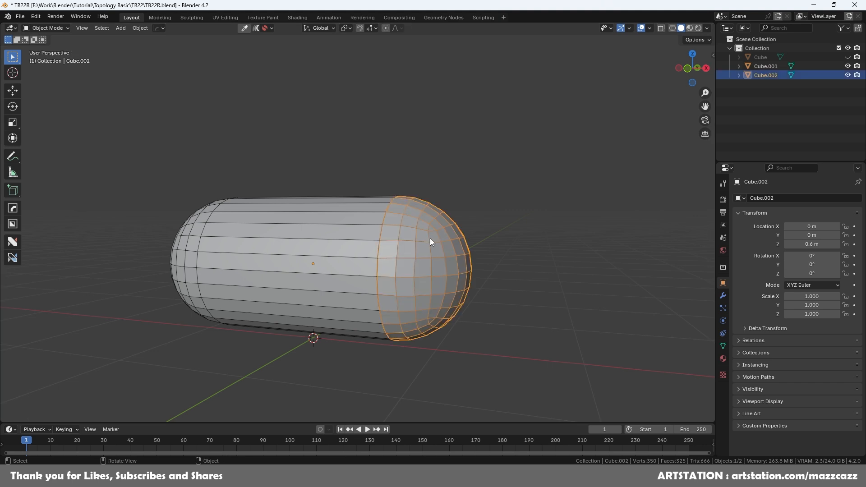
key("f")
key("Tab")
left_click(432, 218, "alt")
key("f")
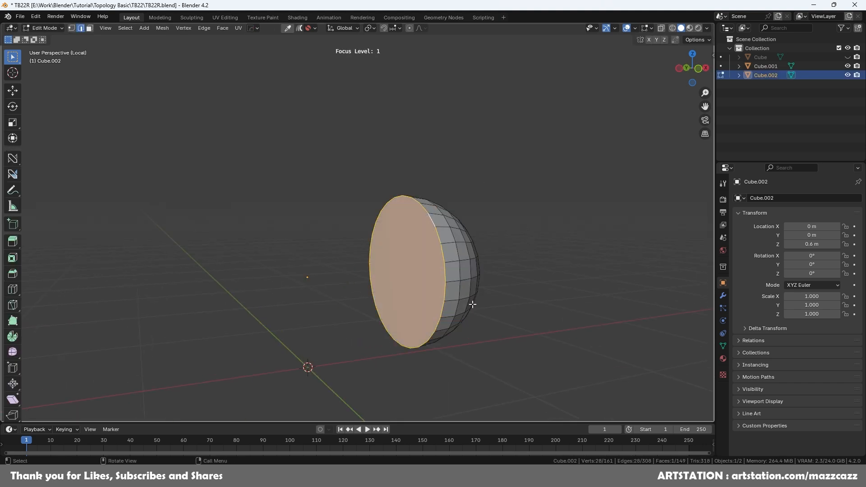
key("Tab")
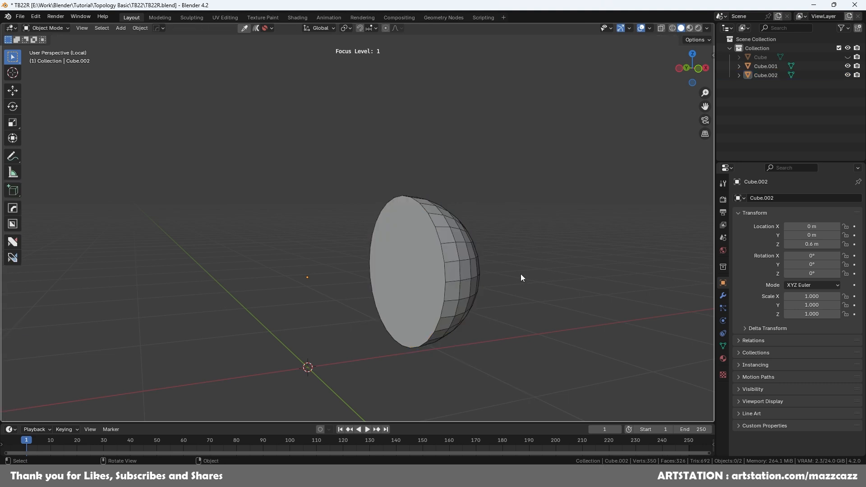
- Leave the isolated view of the rounded end and unhide the box
key("ctrl+f")
middle_click_drag(532, 261, 358, 207)
scroll(517, 277, "down", 2)
scroll(516, 276, "down", 2)
left_click(358, 207)
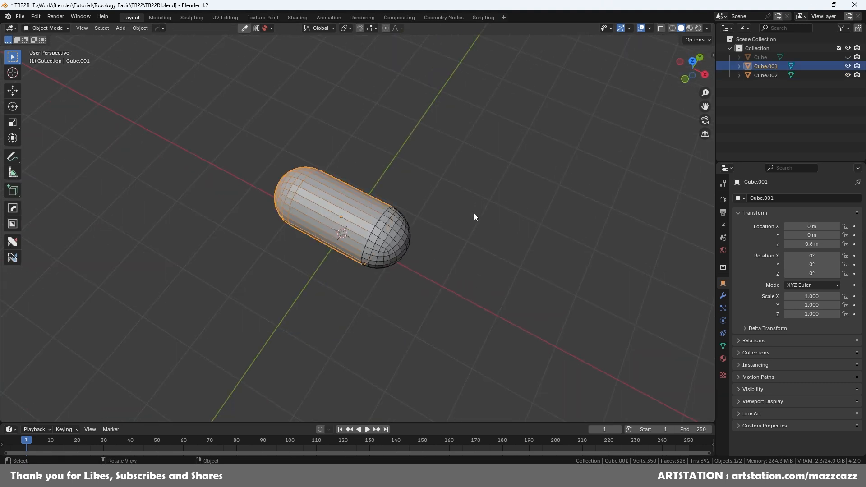
left_click(847, 57)
middle_click_drag(463, 226, 455, 219)
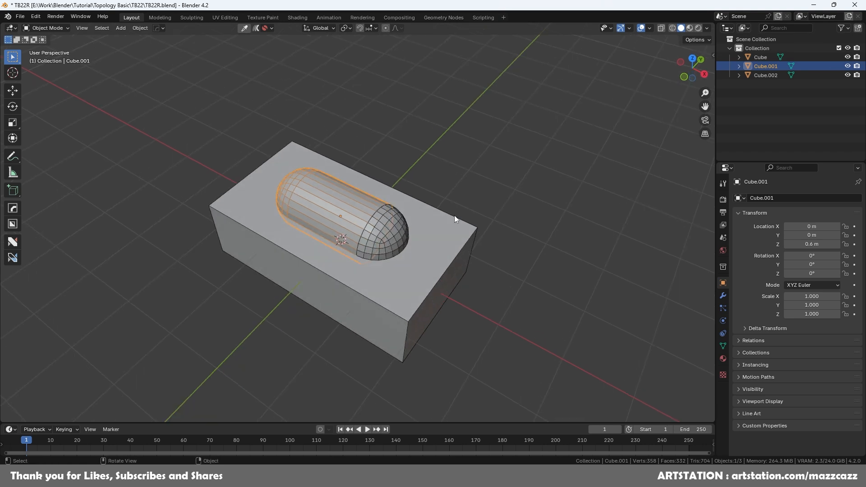
- Select the capsule's main body together with the box, making the box the active object
scroll(456, 215, "up", 3)
left_click(510, 233)
left_click(367, 188)
left_click(494, 212)
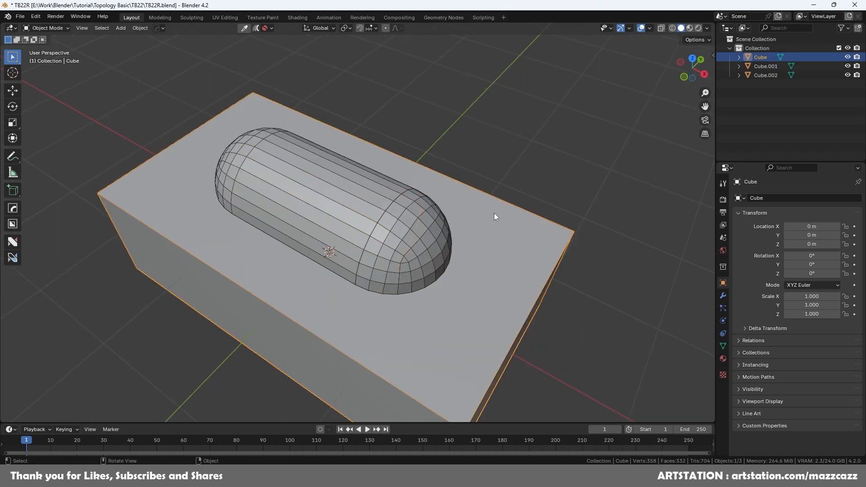
left_click(367, 188, "shift")
left_click(507, 207, "shift")
- Try a Boolean difference of the capsule's main body from the box, and undo it
key("shift+q")
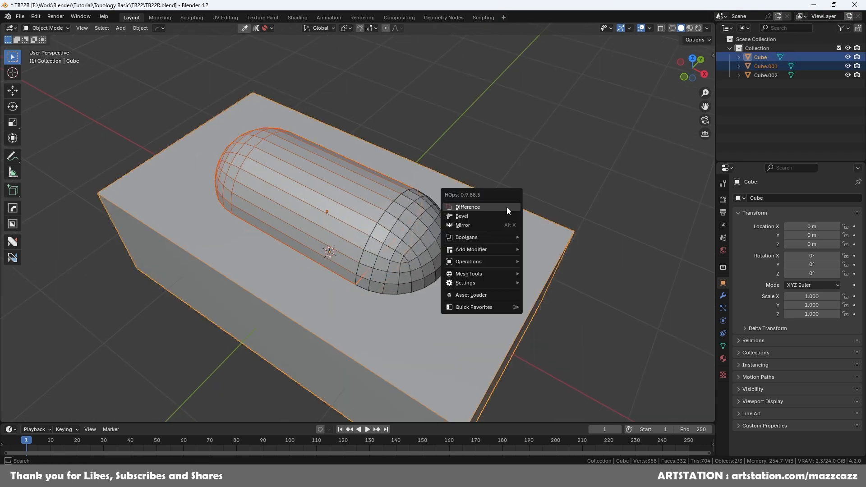
left_click(507, 207)
right_click(507, 207)
key("Escape")
key("ctrl+z")
- Join the capsule's main body to the box with a HardOps Boolean union
key("shift+q")
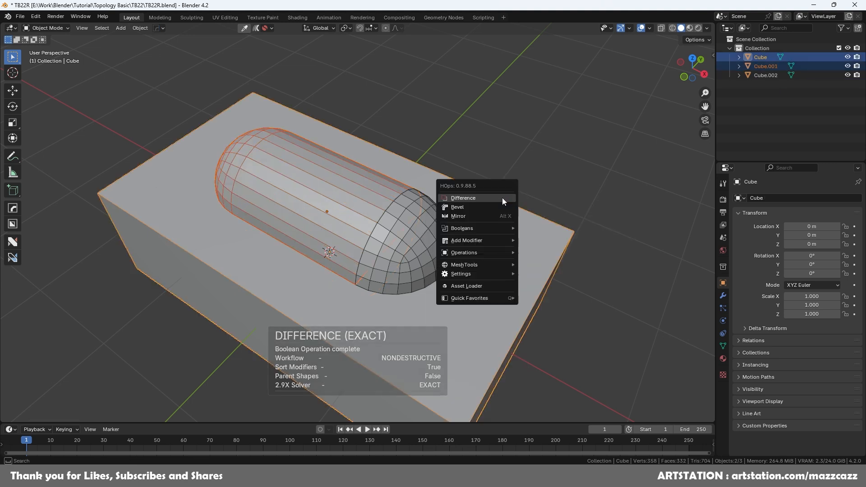
mouse_move(499, 227)
left_click(568, 249)
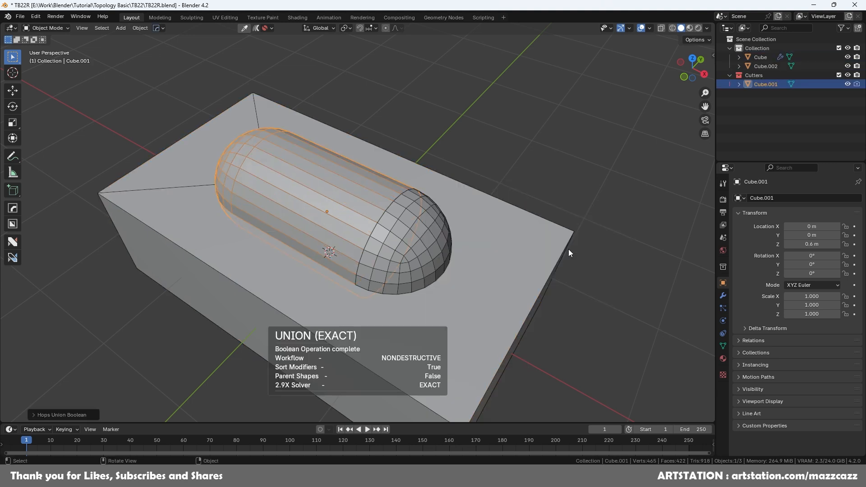
left_click(589, 193)
middle_click_drag(589, 193, 398, 210)
left_click(432, 203)
key("g")
right_click(541, 113)
left_click(437, 191)
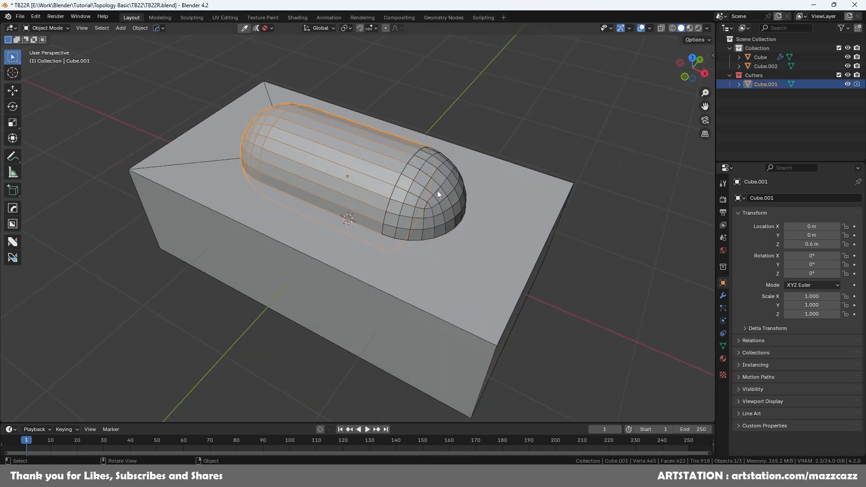
- Apply the box's Boolean modifier with Smart Apply and hide the capsule body in the Cutters collection
left_click(525, 199)
key("q")
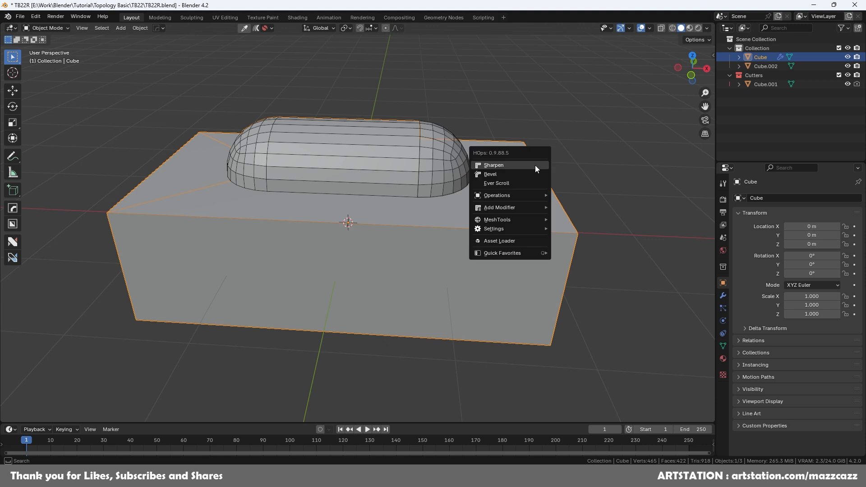
key("q")
mouse_move(511, 184)
left_click(591, 270)
middle_click_drag(586, 269, 557, 268)
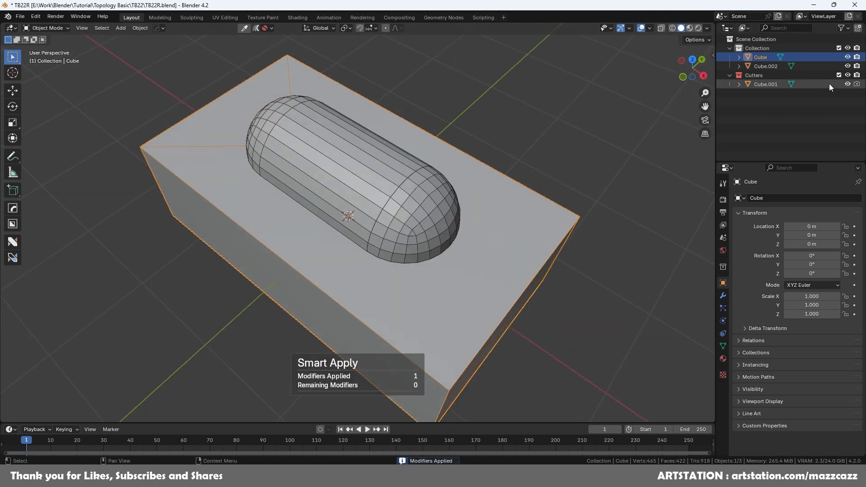
left_click(848, 84)
- Cut the separated rounded end out of the box with a HardOps Boolean difference
left_click(445, 207)
key("g")
right_click(543, 186)
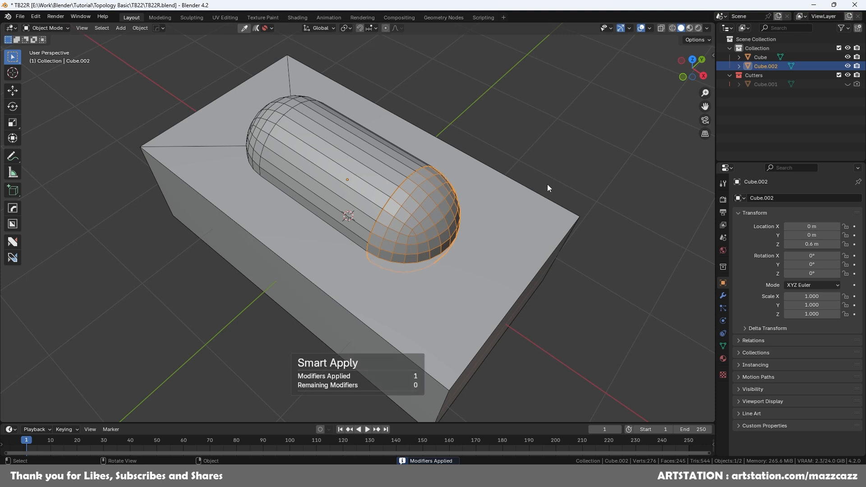
middle_click_drag(513, 229, 515, 226)
left_click(515, 226, "shift")
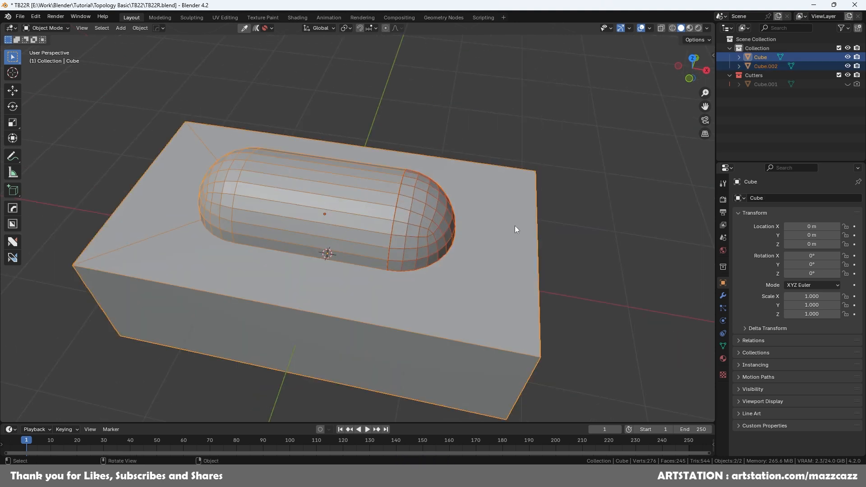
key("q")
left_click(510, 169)
middle_click_drag(551, 242, 537, 227)
- Apply the box's Boolean difference modifier with HardOps Smart Apply and hide the rounded-end cutter in the Cutters collection
left_click(523, 190)
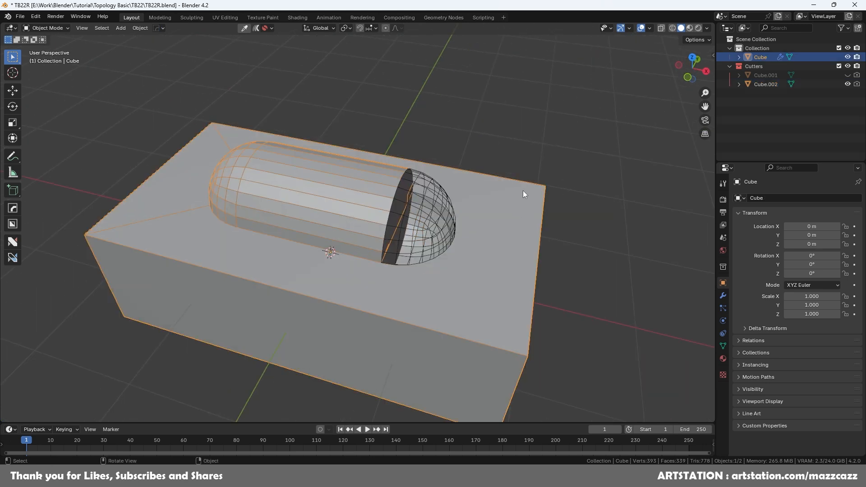
key("q")
mouse_move(524, 220)
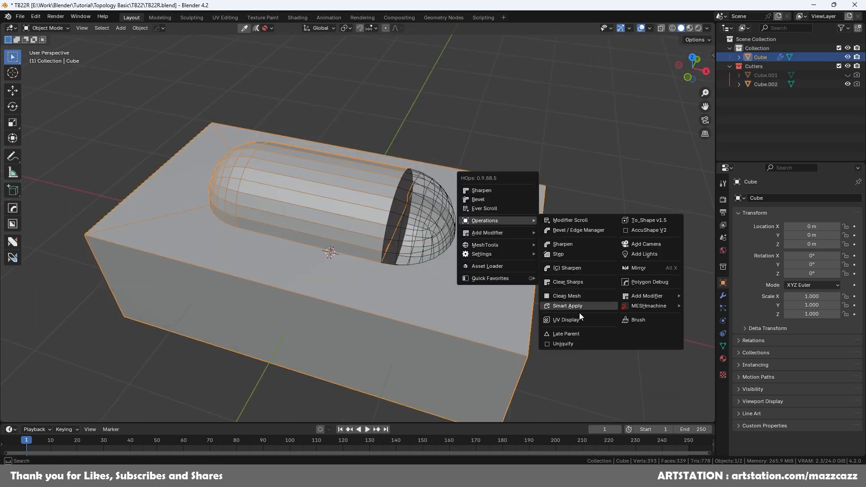
left_click(579, 312)
left_click(847, 84)
middle_click_drag(532, 216, 474, 255)
scroll(430, 283, "down", 4)
mouse_move(415, 283)
middle_mouse_down()
mouse_move(460, 286)
mouse_move(428, 290)
middle_mouse_up()
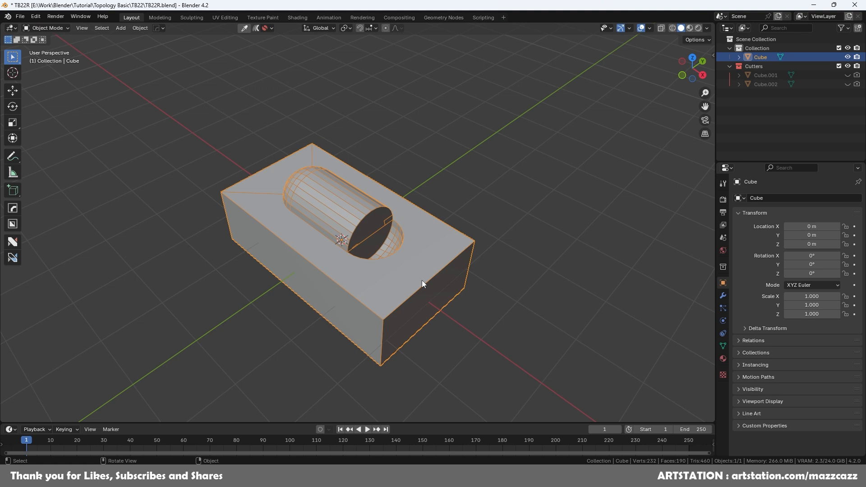
- Try level 2 subdivision on the box, and undo it
key("ctrl+2")
middle_click_drag(417, 262, 438, 249)
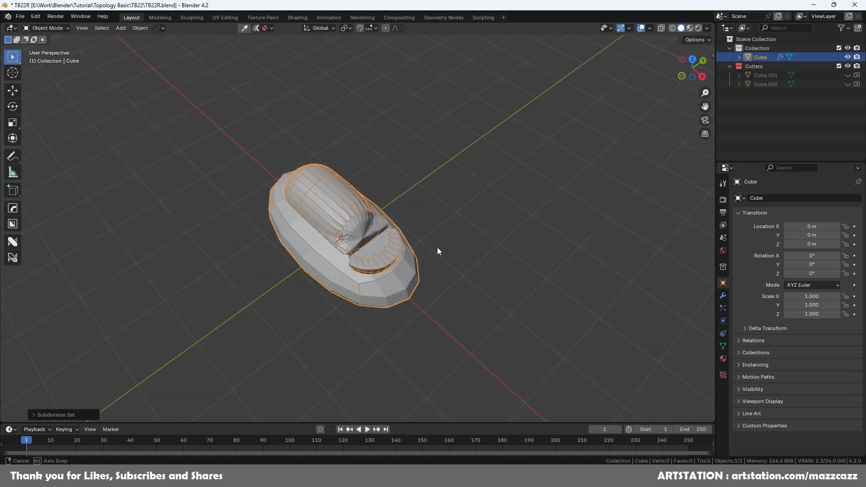
key("ctrl+z")
- Enter Edit Mode and run MACHIN3 Clean Up on the whole box mesh
key("Tab")
scroll(386, 265, "up", 3)
middle_click_drag(386, 264, 412, 242)
key("a")
key("x")
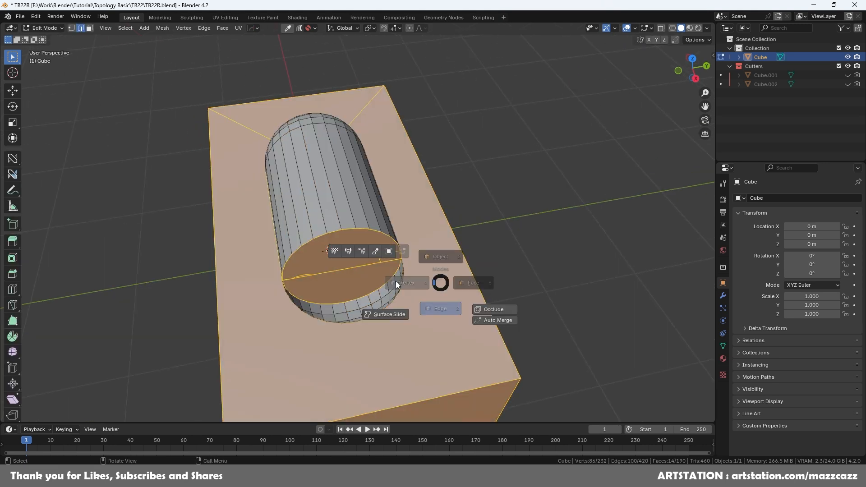
left_click(495, 311)
middle_click_drag(484, 273, 445, 242)
scroll(440, 245, "up", 4)
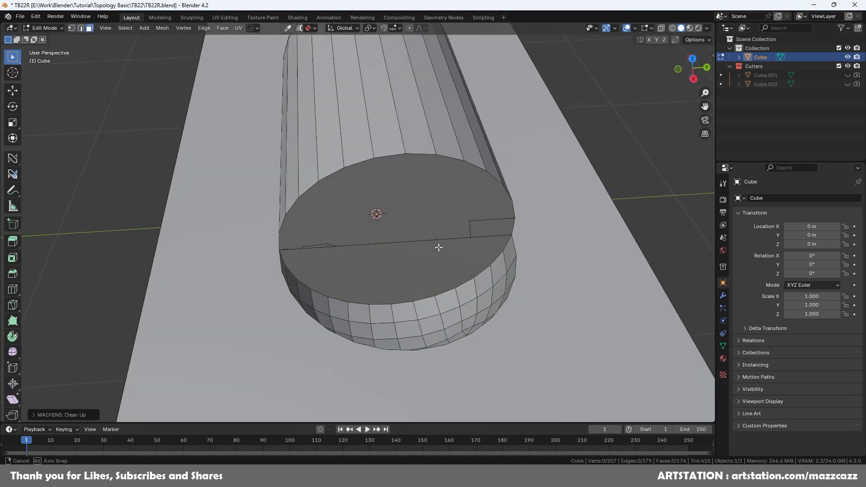
- Examine the stray short edges along the seam across the capsule's flat cut end by selecting them
left_click(271, 244)
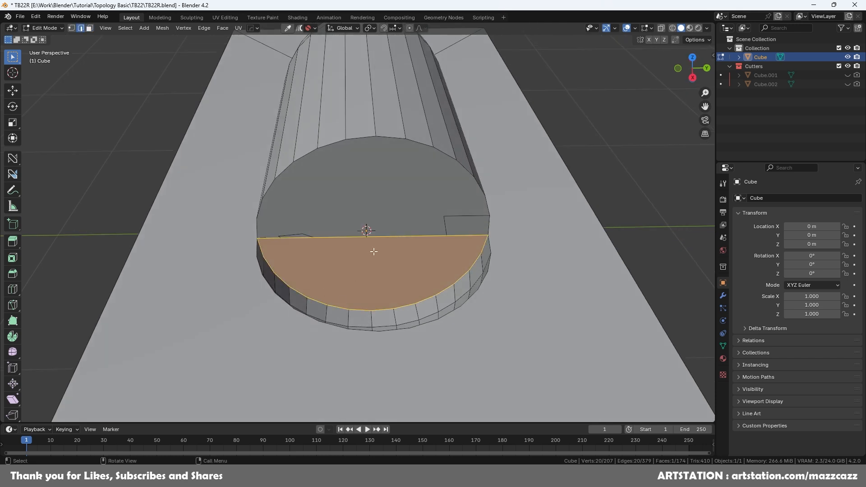
scroll(342, 225, "up", 2)
key("2")
left_click(291, 239)
left_click(250, 243, "shift")
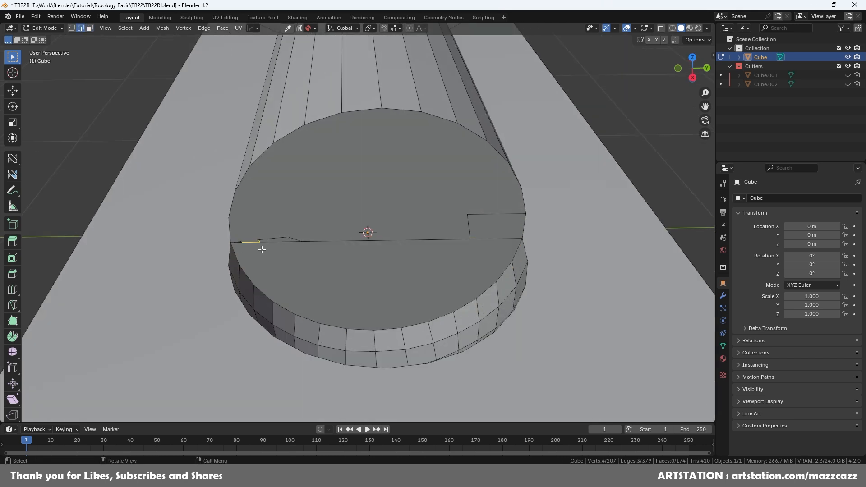
scroll(267, 247, "up", 3)
scroll(366, 235, "up", 2)
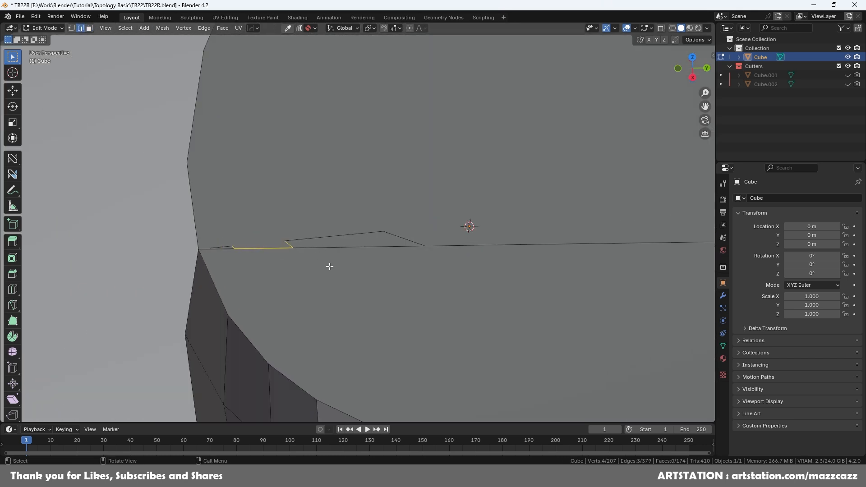
- Switch to vertex selection and activate the nSolve tool for mesh editing
key("Tab")
key("ctrl+Tab")
left_click(239, 220)
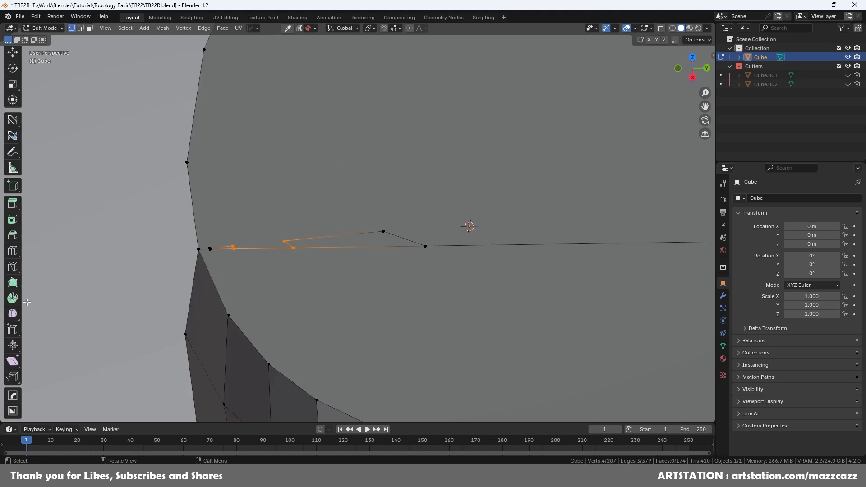
key("Tab")
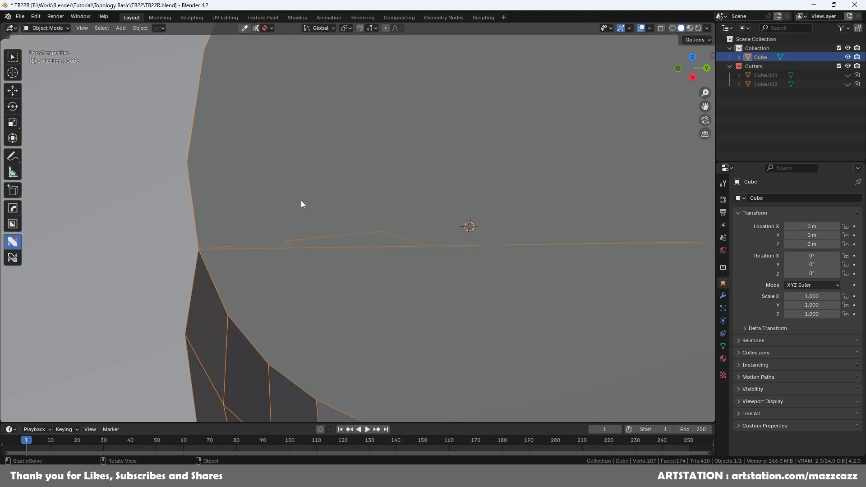
key("Tab")
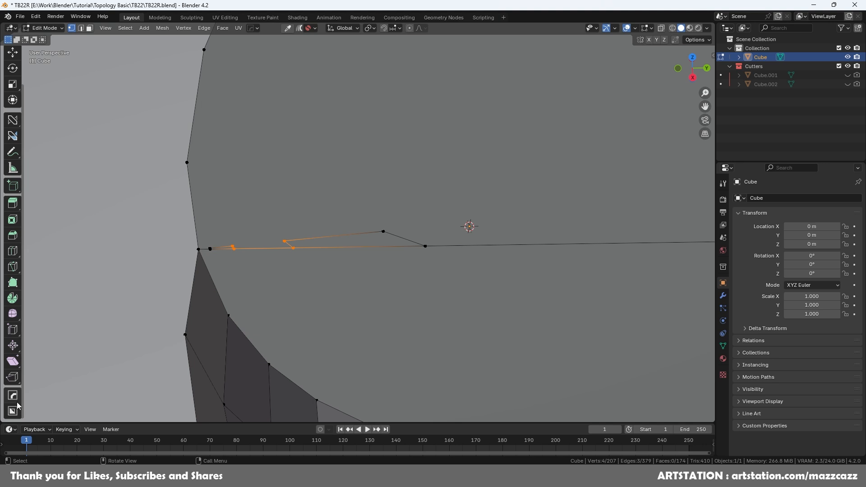
key("KP_Divide")
key("KP_Divide")
left_click(14, 123)
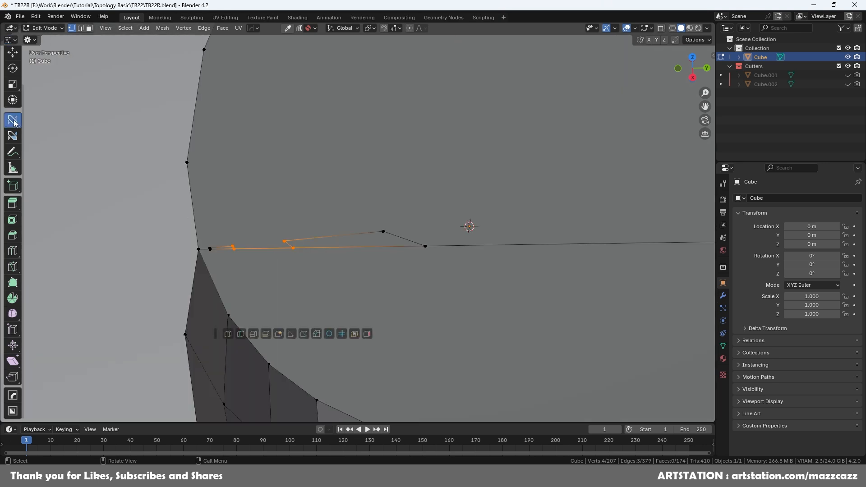
key("ctrl+grave")
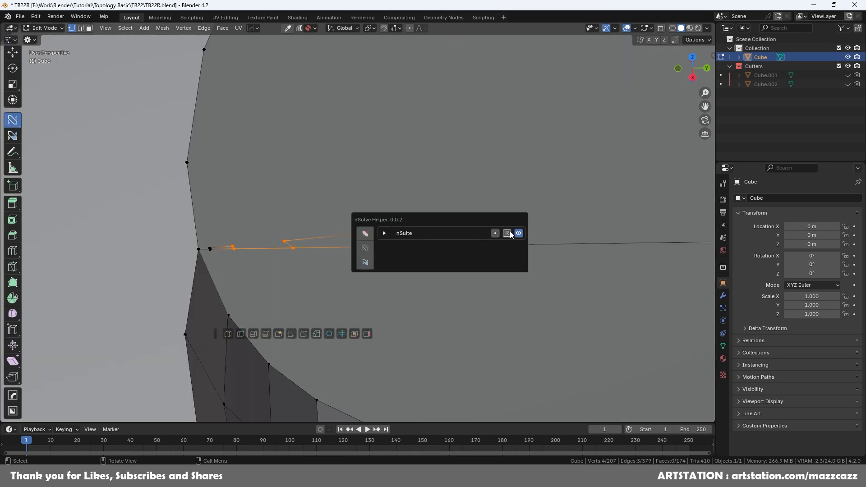
left_click(366, 248)
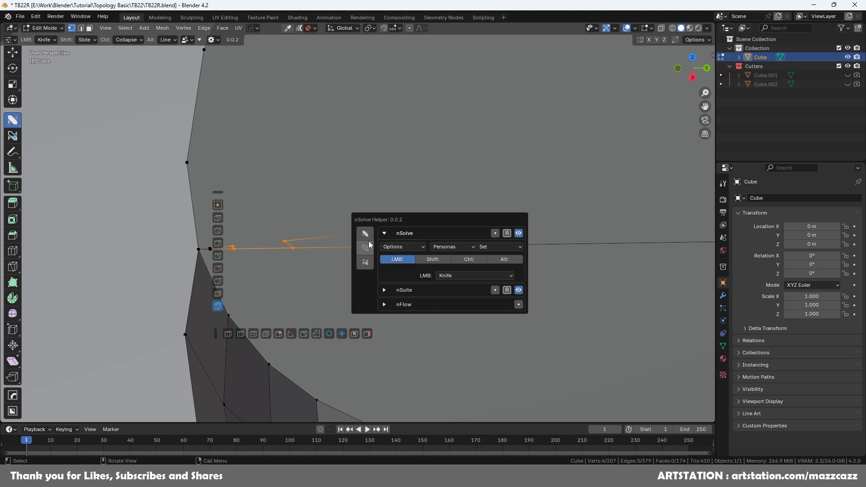
- Set nSolve to Collapse and collapse the stray vertices nearest one end of the seam on the capsule's flat face
scroll(260, 227, "down", 3)
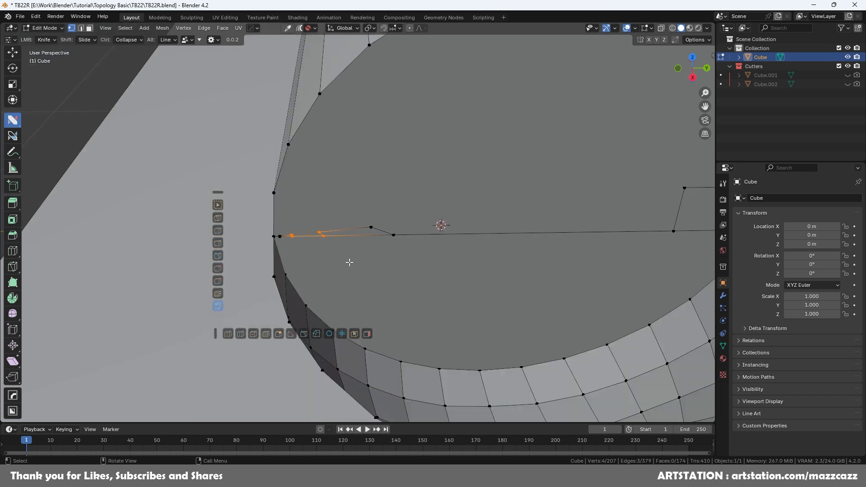
middle_click_drag(352, 263, 413, 256, "shift")
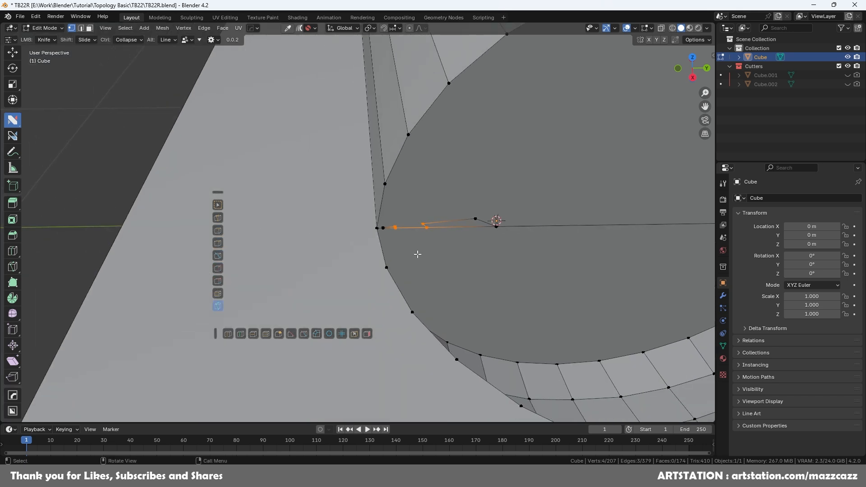
scroll(417, 254, "up", 2)
middle_click_drag(429, 250, 354, 285)
left_click(218, 268)
left_click_drag(311, 261, 353, 273)
scroll(385, 269, "down", 2)
middle_click_drag(417, 258, 441, 258)
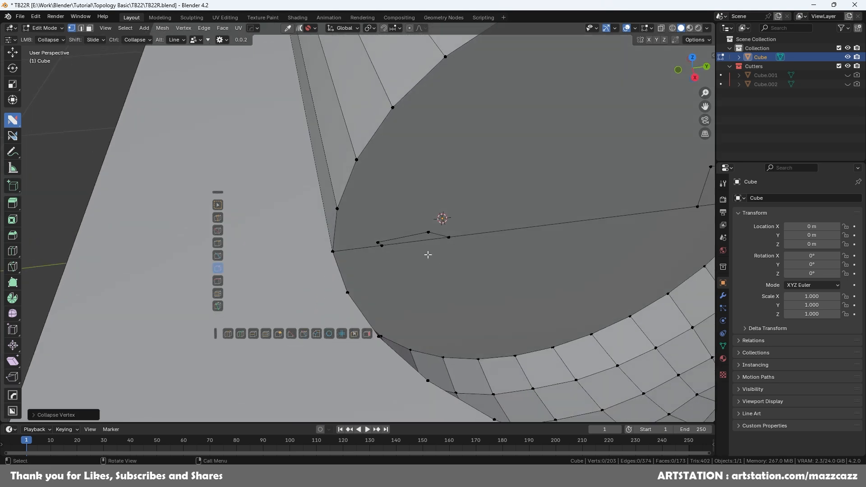
left_click_drag(379, 242, 405, 242)
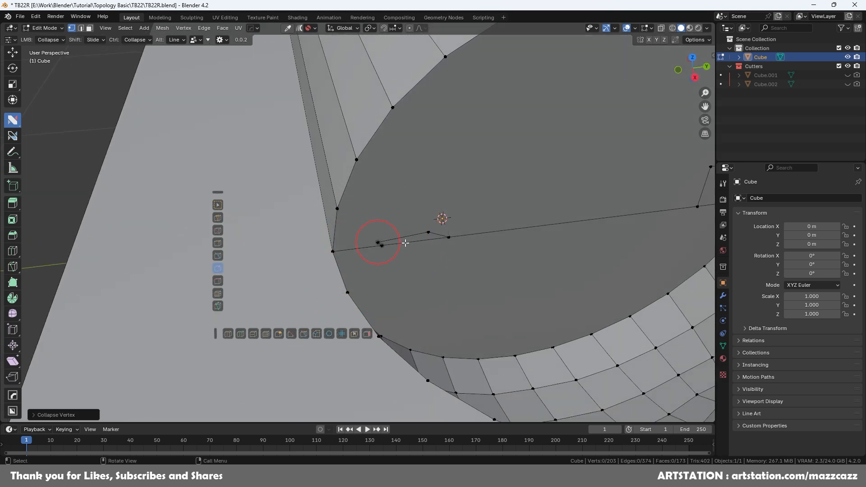
key("ctrl+z")
- Set nSolve to Merge and merge the two stray vertices beside the notch on the flat face into the adjacent rim vertices
middle_click_drag(432, 234, 585, 255)
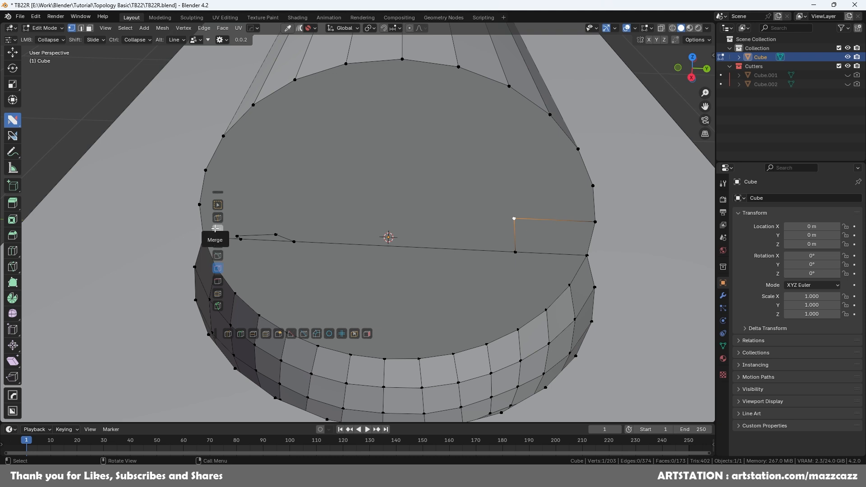
left_click(218, 231)
left_click_drag(601, 221, 594, 221)
left_click_drag(516, 252, 587, 255)
- Merge the remaining stray vertices at the opposite end of the seam into the rim vertex there
middle_click_drag(397, 251, 463, 233, "shift")
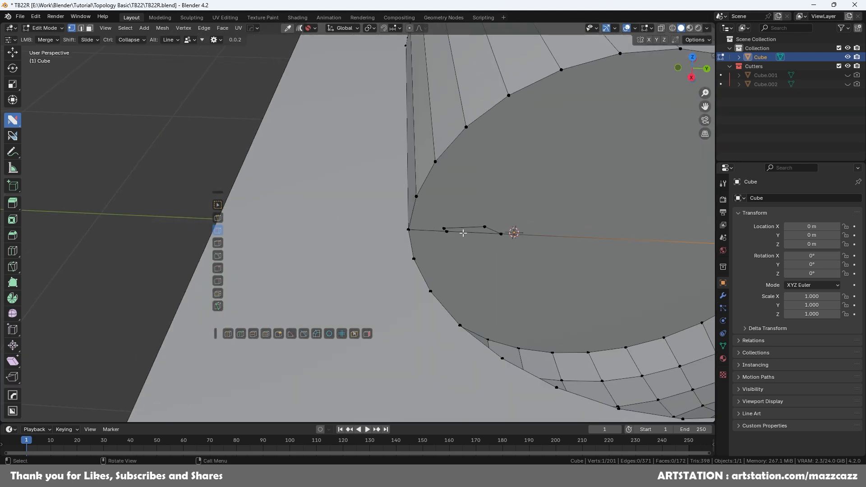
left_click_drag(447, 232, 408, 229)
left_click_drag(486, 228, 408, 230)
left_click_drag(503, 234, 412, 231)
- Set nSolve to Join with Vert and Mid Edge snapping and join both capsule tips to the midpoints of the box's short edges
scroll(456, 231, "down", 5)
middle_click_drag(466, 232, 513, 272)
scroll(383, 234, "down", 2)
scroll(391, 224, "down", 3)
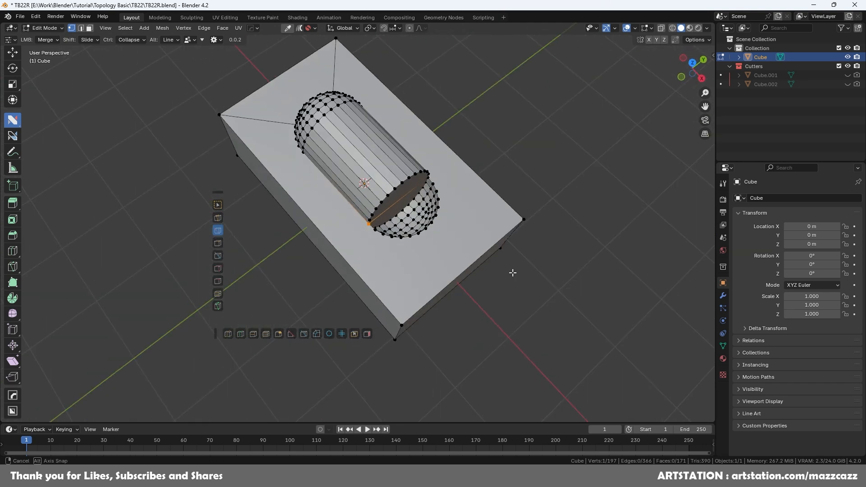
left_click(218, 218)
mouse_move(362, 241)
middle_mouse_down()
mouse_move(416, 249)
mouse_move(367, 245)
middle_mouse_up()
key("ctrl+grave")
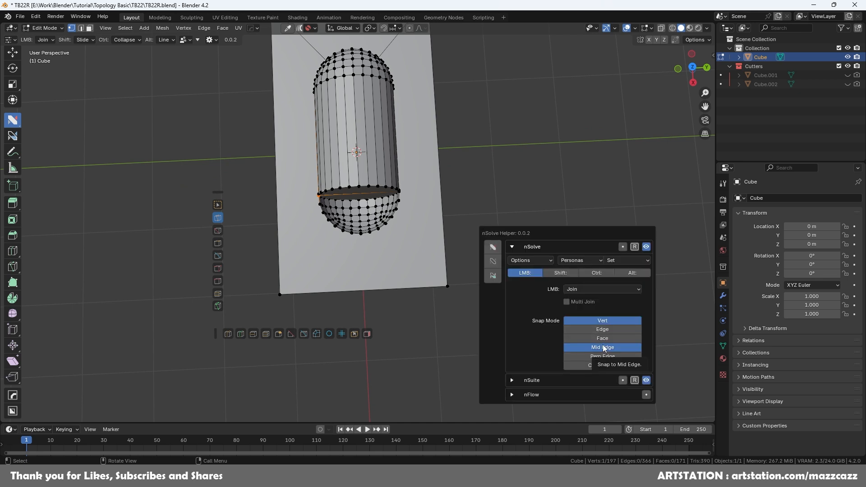
left_click_drag(360, 235, 361, 290)
mouse_move(445, 270)
middle_mouse_down()
mouse_move(431, 238)
mouse_move(367, 233)
mouse_move(362, 307)
middle_mouse_up()
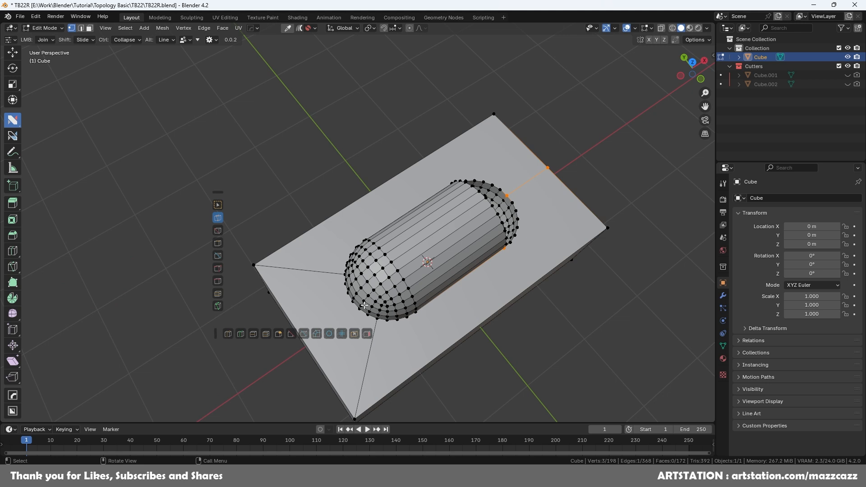
left_click_drag(350, 303, 347, 305)
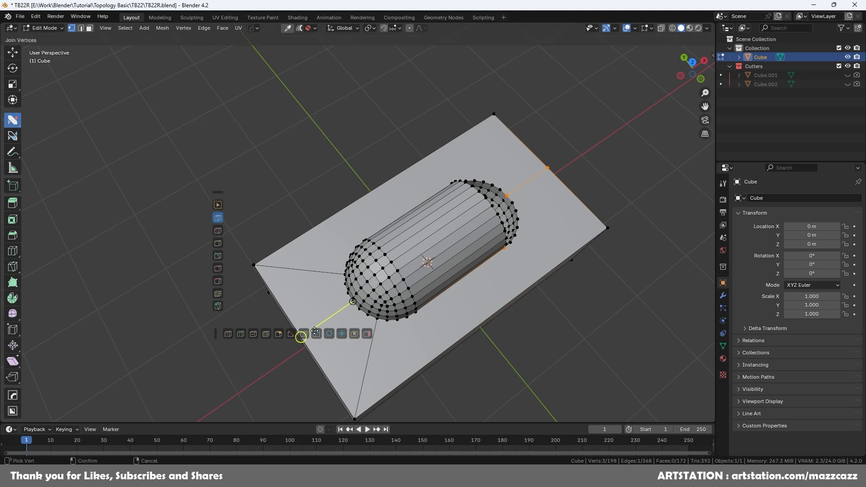
left_click_drag(315, 331, 311, 333)
- Dissolve the two diagonal edges running from the box's corners to the capsule's raised rounded end
middle_click_drag(311, 334, 366, 283)
key("2")
right_click(338, 259)
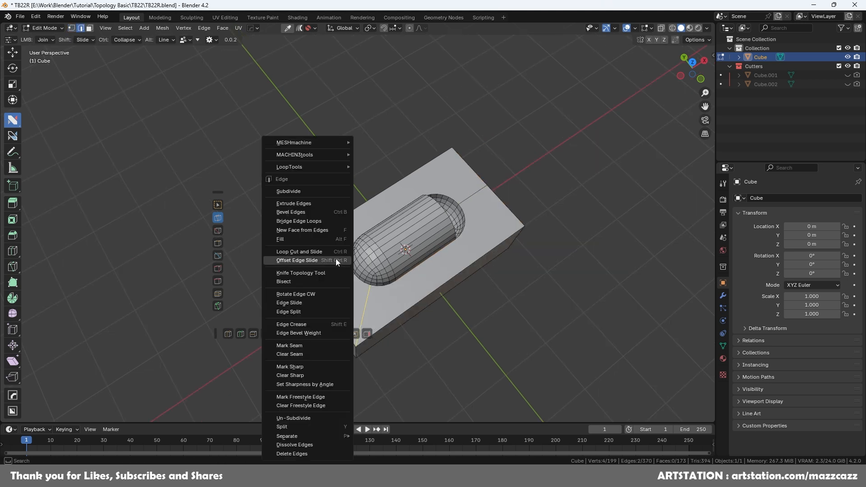
left_click(328, 443)
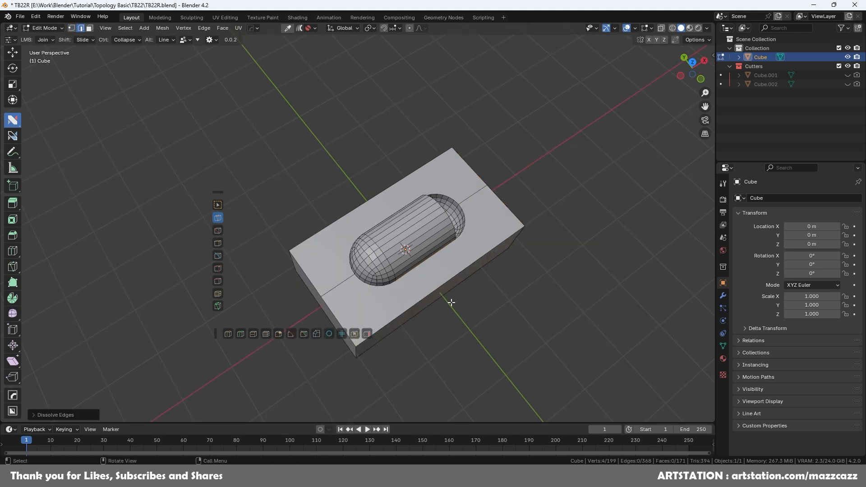
- Select both half-circle faces of the capsule's flat end and inset them about 0.1 m
middle_click_drag(451, 302, 353, 251)
key("3")
left_click(314, 246)
left_click(315, 266, "shift")
scroll(390, 263, "up", 5)
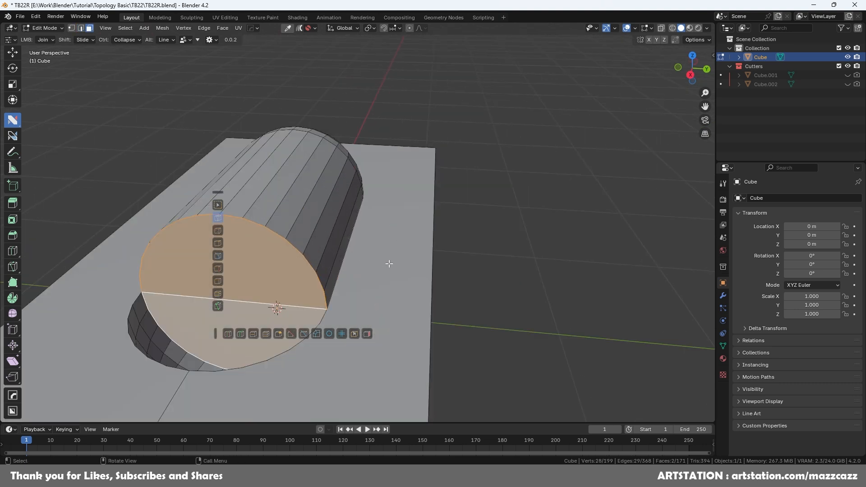
middle_click_drag(413, 270, 408, 276)
key("i")
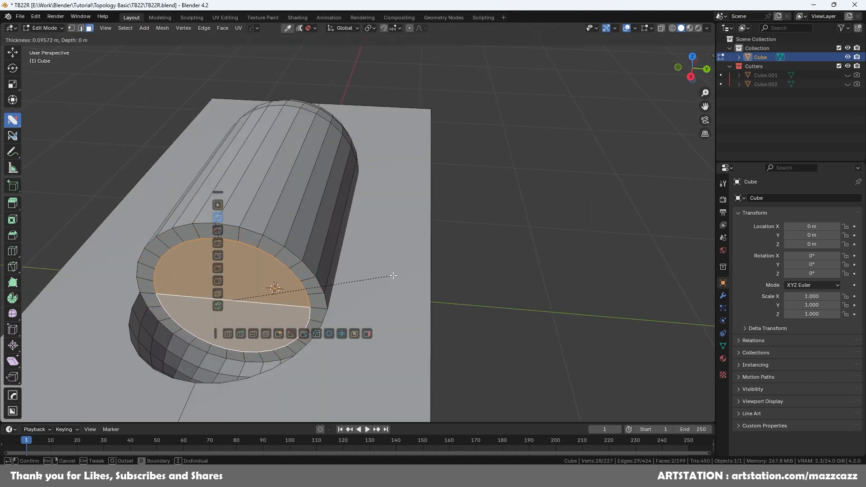
left_click(395, 277)
- Extrude the inset end faces about 0.4 m into the capsule to form a bore
middle_click_drag(395, 277, 486, 252)
key("g")
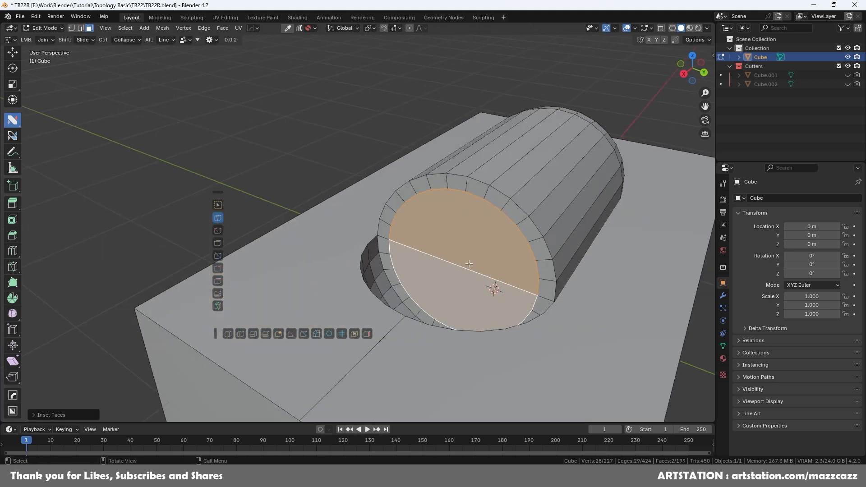
key("z")
key("z")
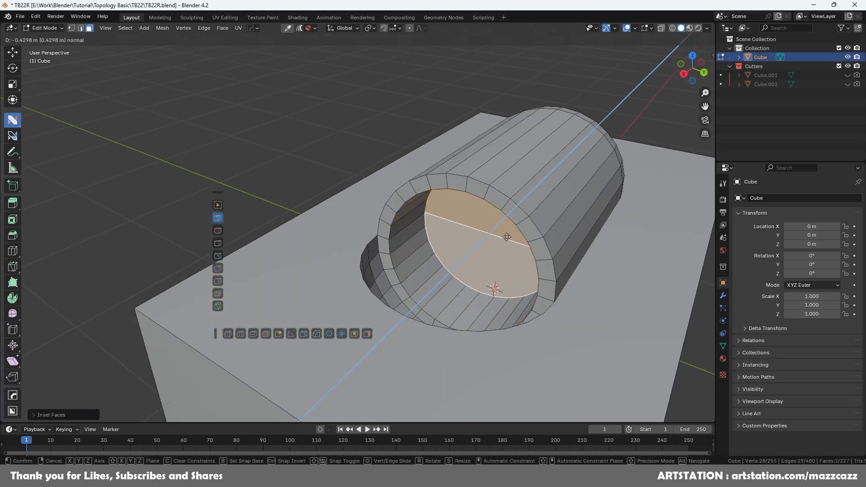
left_click(504, 239)
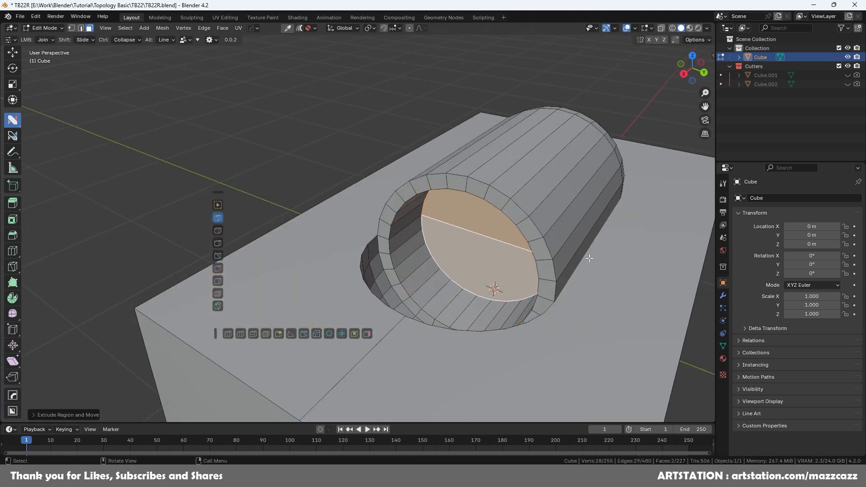
- Inset the bore's bottom faces about 0.06 m and extrude them deeper into the capsule
middle_click_drag(589, 259, 598, 254)
key("i")
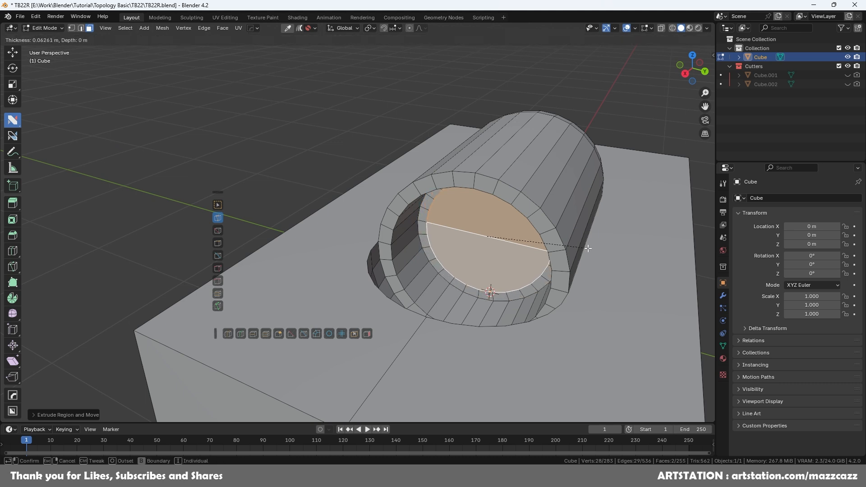
left_click(543, 241)
middle_click_drag(544, 241, 552, 241)
key("e")
left_click(582, 232)
- Select the outer edge loop of the ledge inside the bore and move it about 0.1 m along X
key("Tab")
left_click(456, 234)
left_click(432, 220)
left_click(431, 219, "alt")
key("g")
key("x")
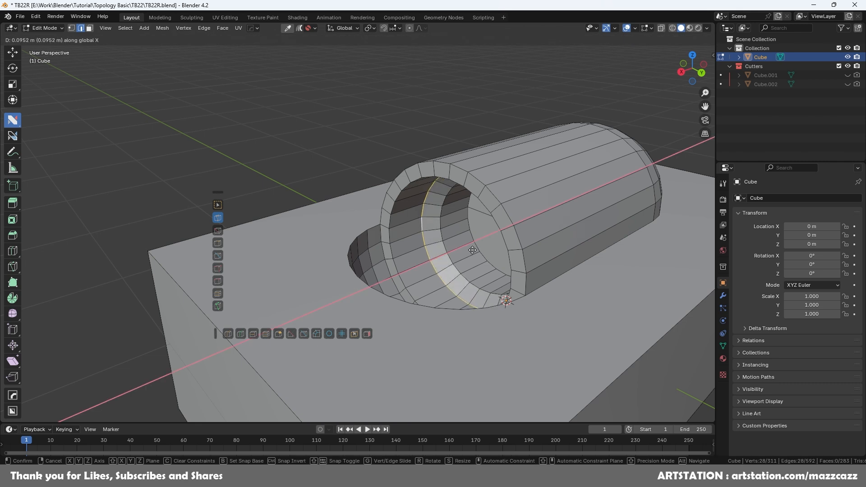
left_click(472, 250)
middle_click_drag(429, 239, 460, 229)
key("Tab")
left_click_drag(502, 224, 511, 244)
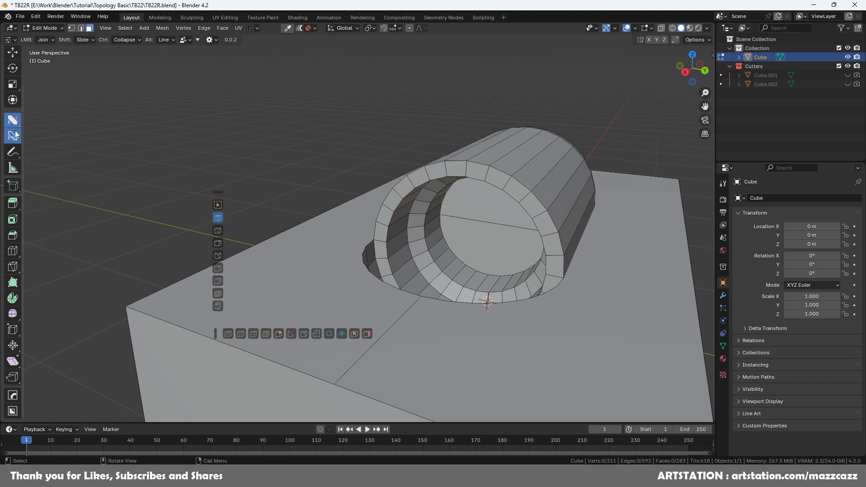
- Select both half-circle faces at the bottom of the capsule's bore and inset them slightly
left_click(12, 53)
left_click(508, 226)
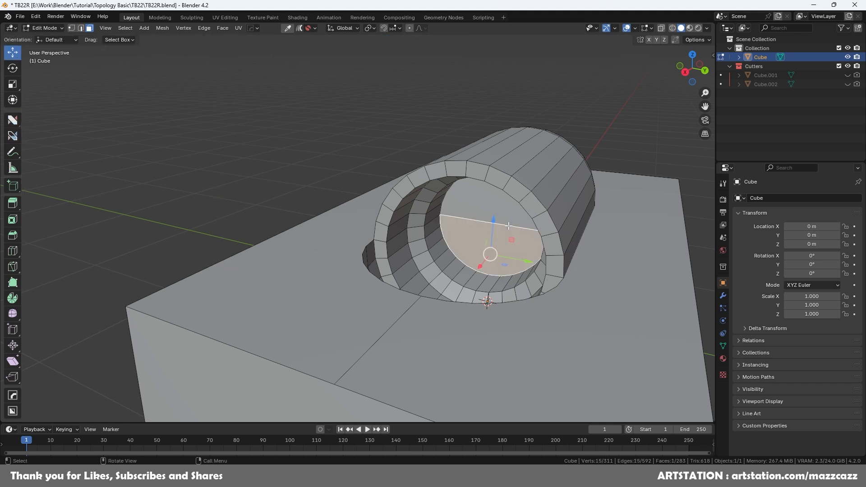
left_click(459, 206)
middle_click_drag(459, 206, 481, 200)
key("Tab")
left_click(524, 181)
left_click(426, 202)
key("Tab")
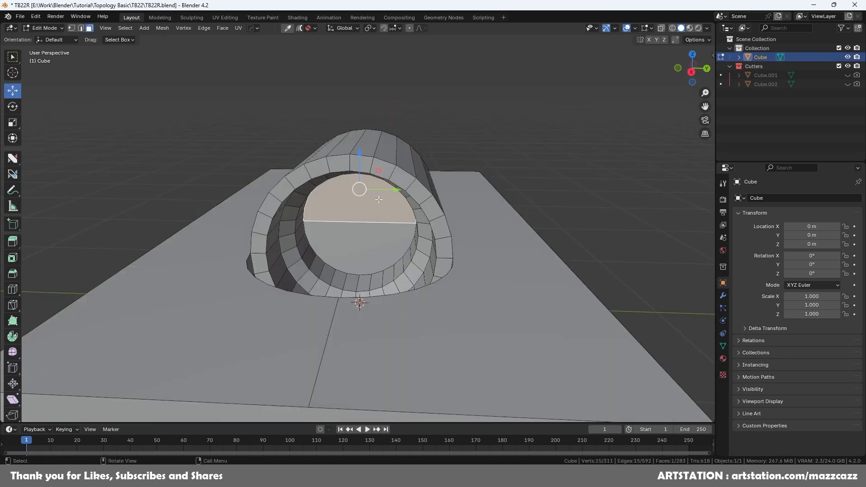
left_click(365, 236, "shift")
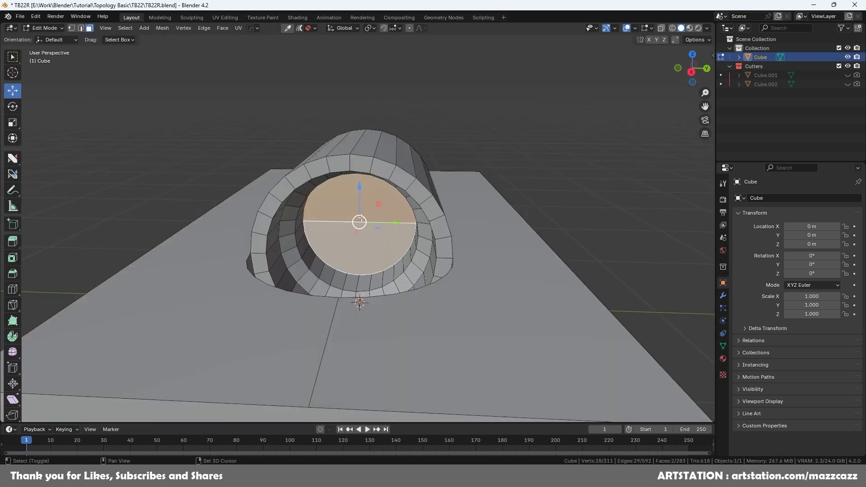
key("i")
left_click(492, 233)
- Delete the two inset faces and grid fill the open loop with a span of 8 and an offset of -1
right_click(491, 232)
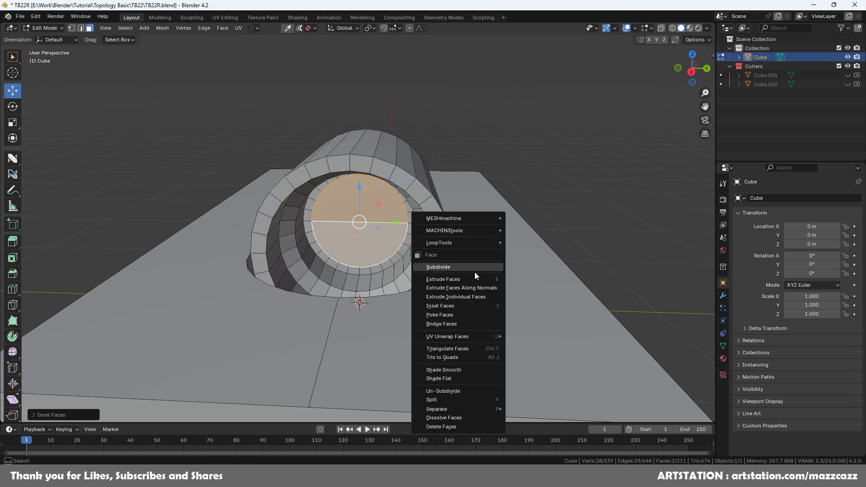
left_click(472, 427)
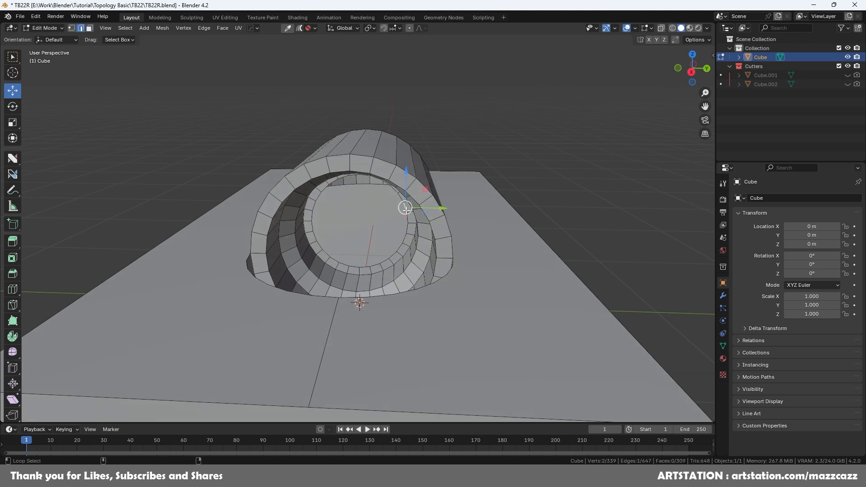
double_click(406, 210)
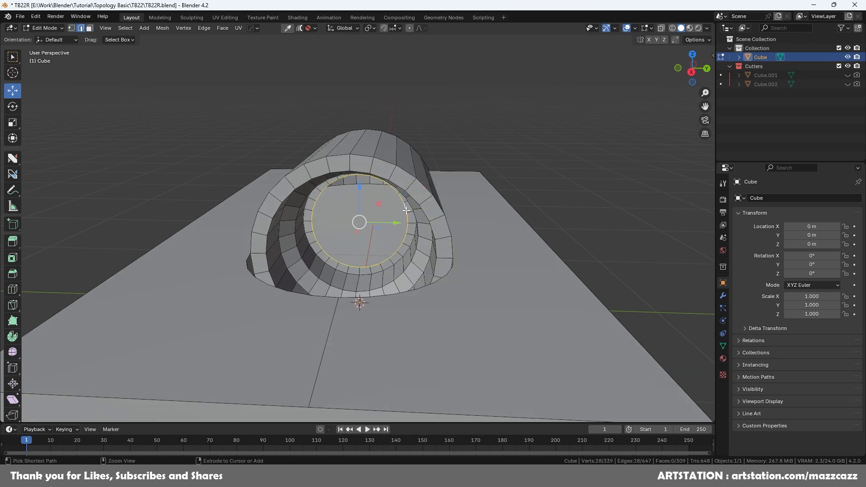
key("ctrl+f")
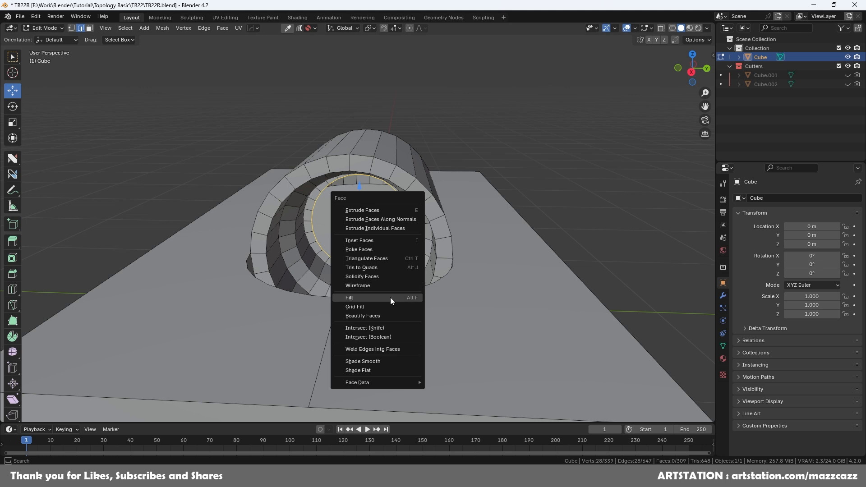
left_click(377, 307)
left_click(60, 414)
middle_click_drag(336, 321, 345, 304)
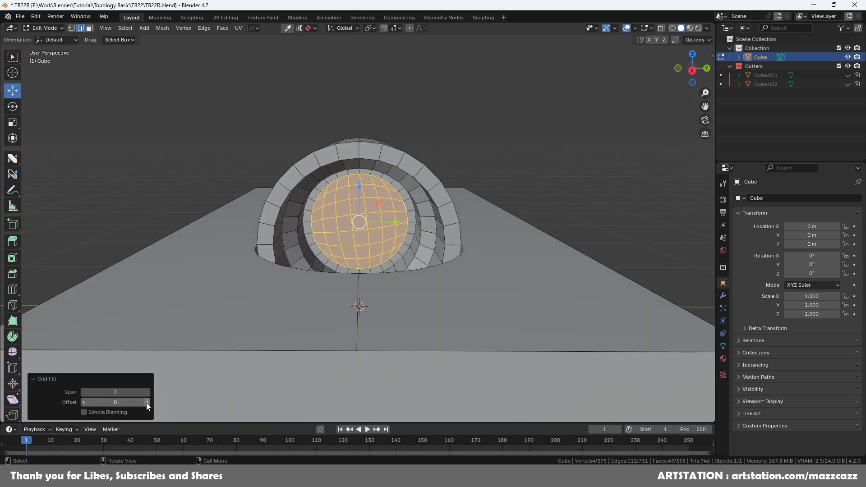
left_click(147, 392)
left_click(147, 402)
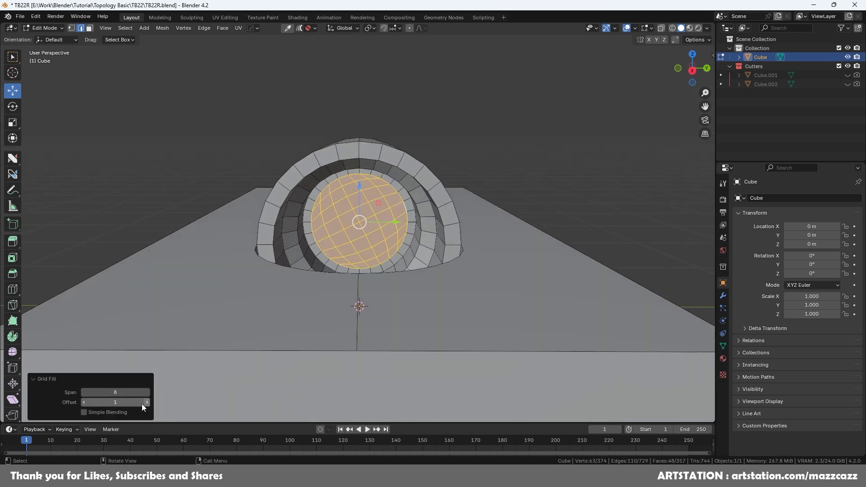
left_click(84, 402)
left_click(84, 403)
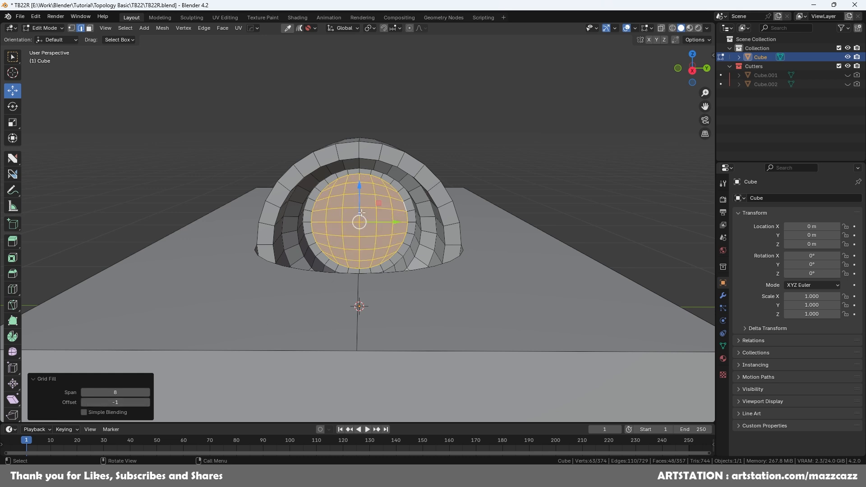
- Hide the viewport gizmos and save the file
left_click(607, 30)
middle_click_drag(467, 176, 386, 213)
left_click(523, 128)
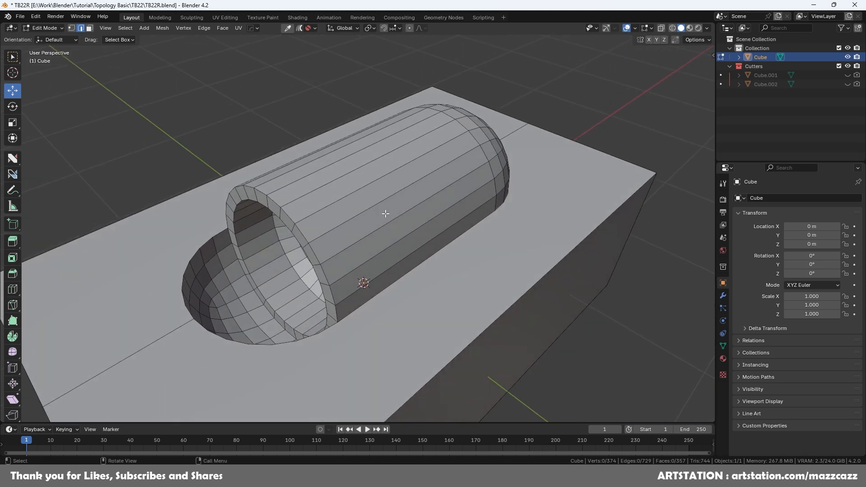
key("ctrl+s")
middle_click_drag(331, 216, 432, 240)
middle_click_drag(432, 240, 407, 240)
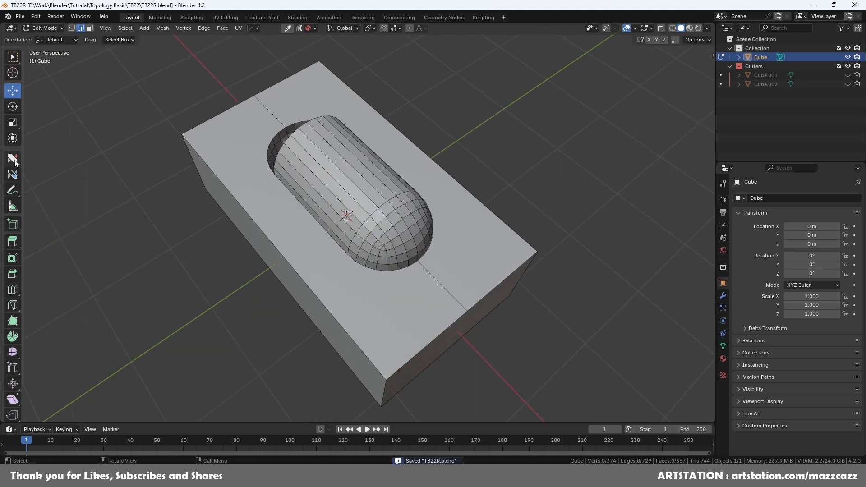
left_click(13, 158)
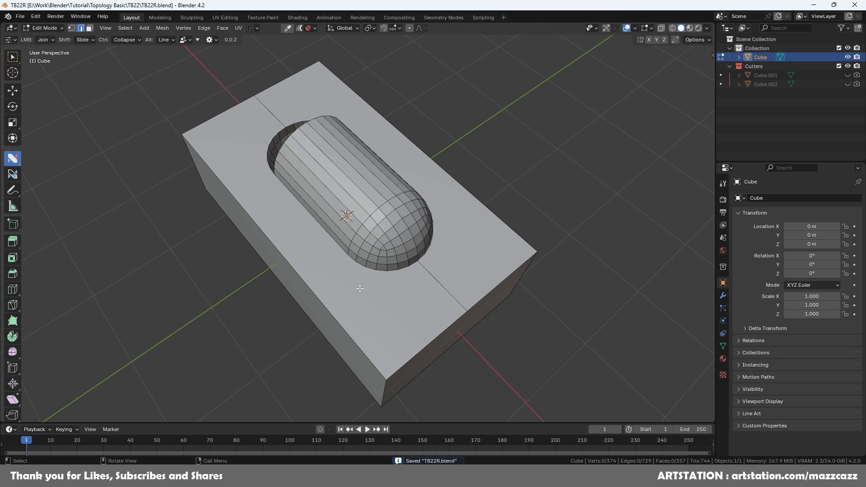
key("1")
key("2")
left_click(411, 265)
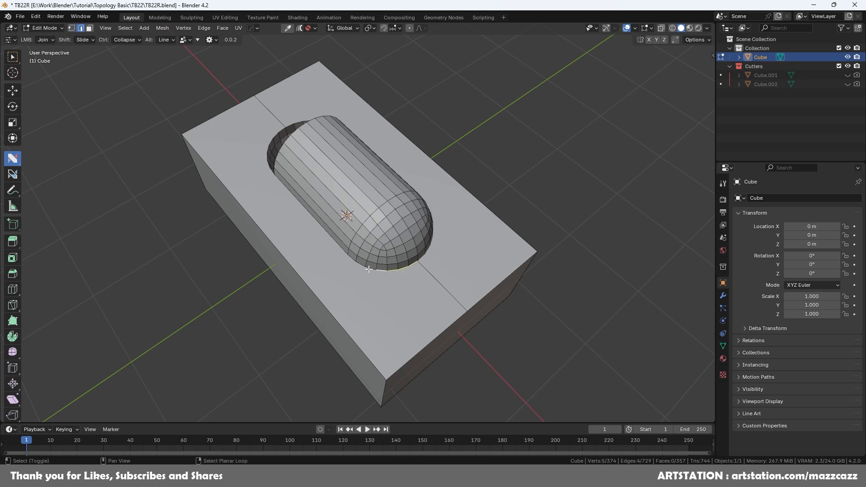
left_click(354, 258, "shift")
key("Tab")
left_click(17, 243)
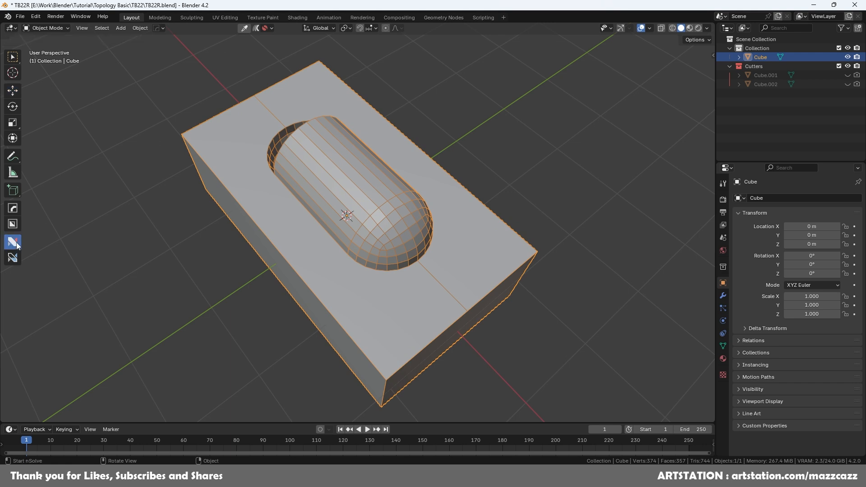
key("Tab")
left_click(252, 168)
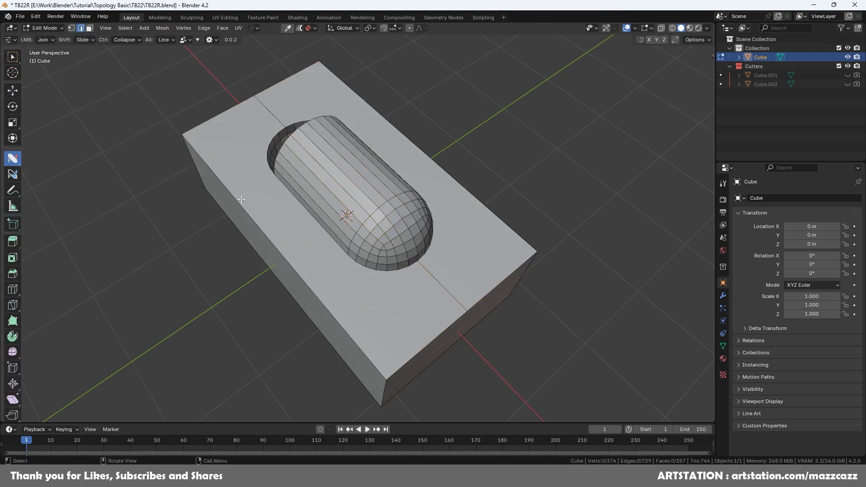
key("alt+q")
left_click(345, 245)
left_click(345, 231)
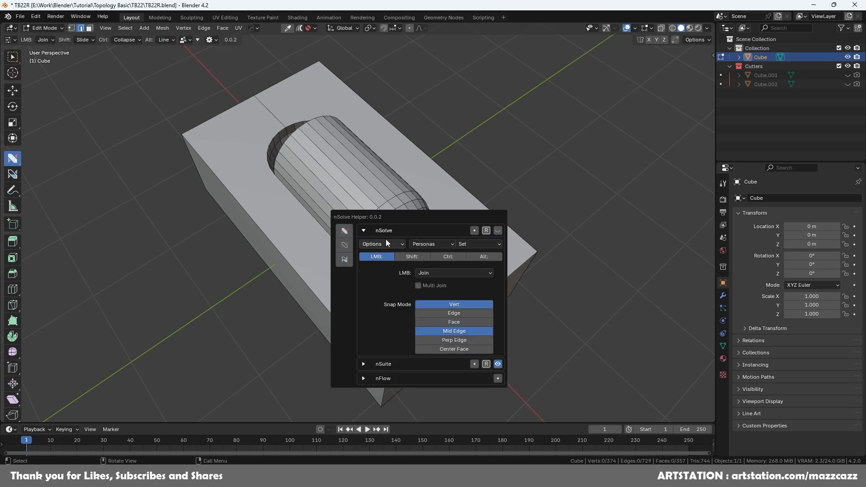
left_click(345, 245)
left_click(345, 259)
left_click(344, 230)
- Select part of the rounded end's base edges and reactivate the nSolve tool with the viewport gizmos shown
left_click(396, 270, "shift")
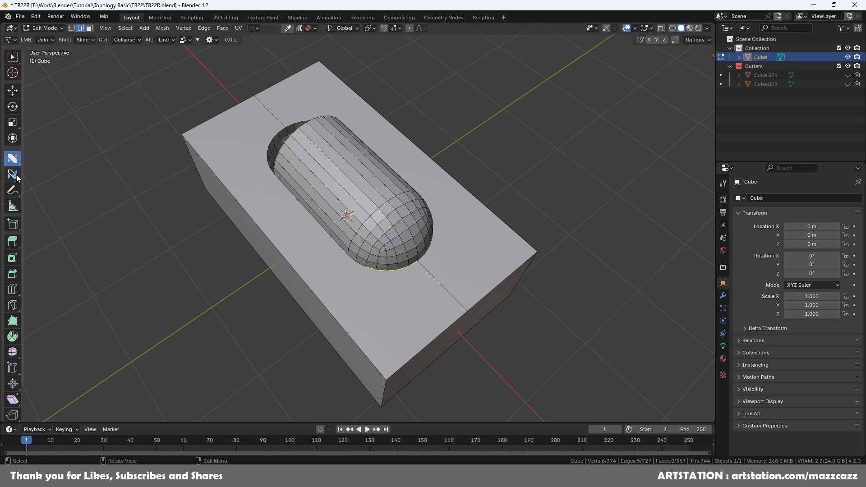
left_click(15, 163)
left_click(16, 162)
left_click_drag(13, 159, 45, 157)
key("ctrl+d")
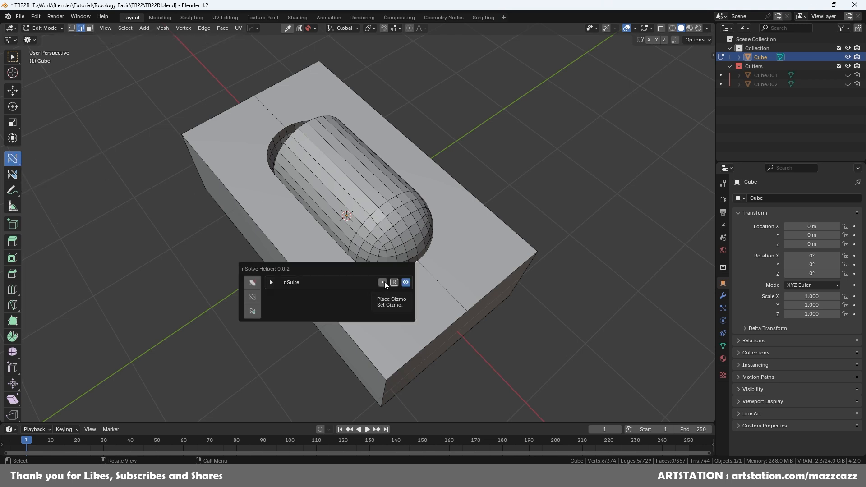
left_click(608, 30)
left_click(615, 28)
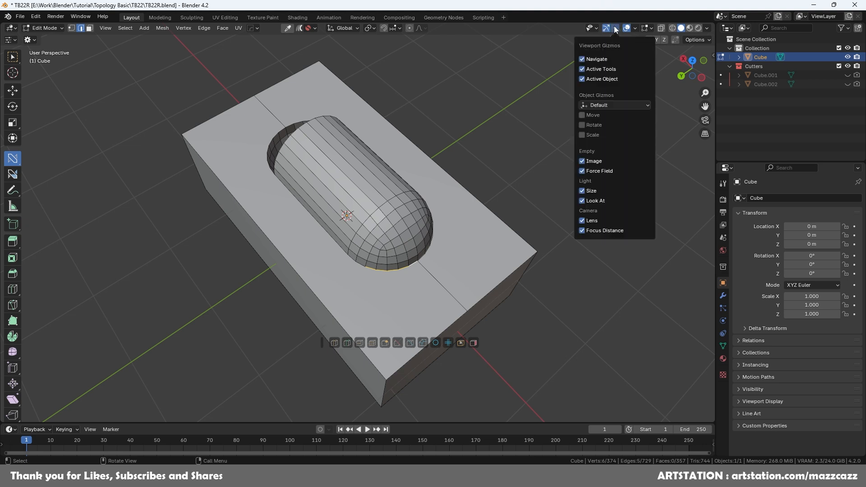
left_click(615, 30)
key("shift+n")
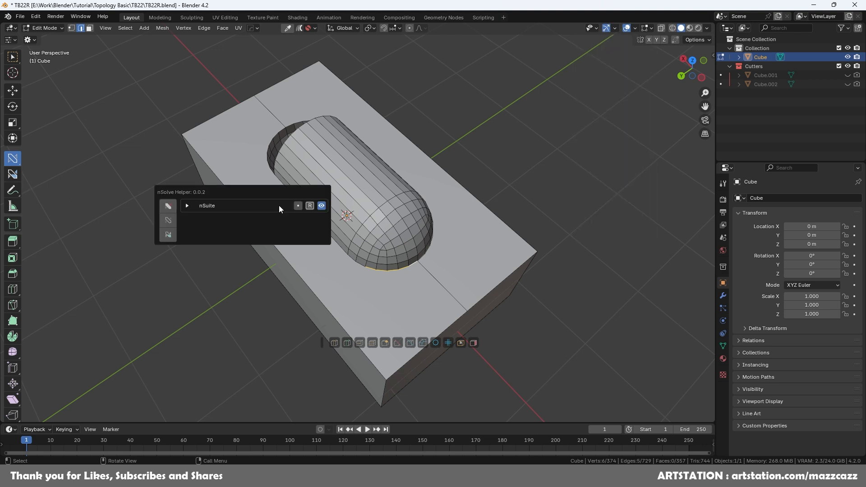
left_click(169, 221)
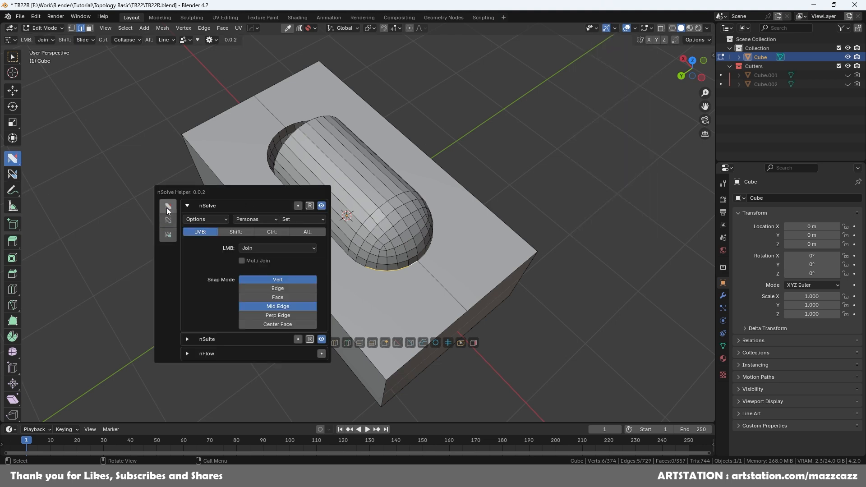
- Extend the selection to seven consecutive base edges around one quarter of the capsule's rounded end
middle_click_drag(367, 295, 360, 240, "shift")
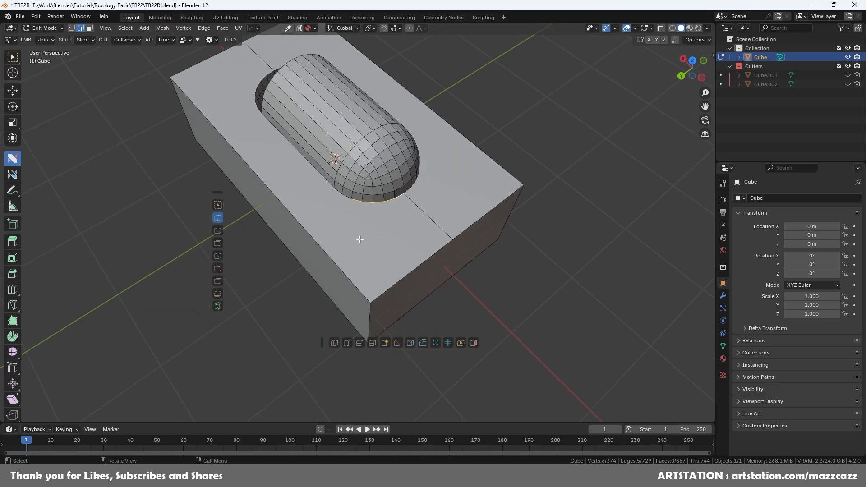
scroll(359, 240, "up", 1)
left_click(330, 179, "shift")
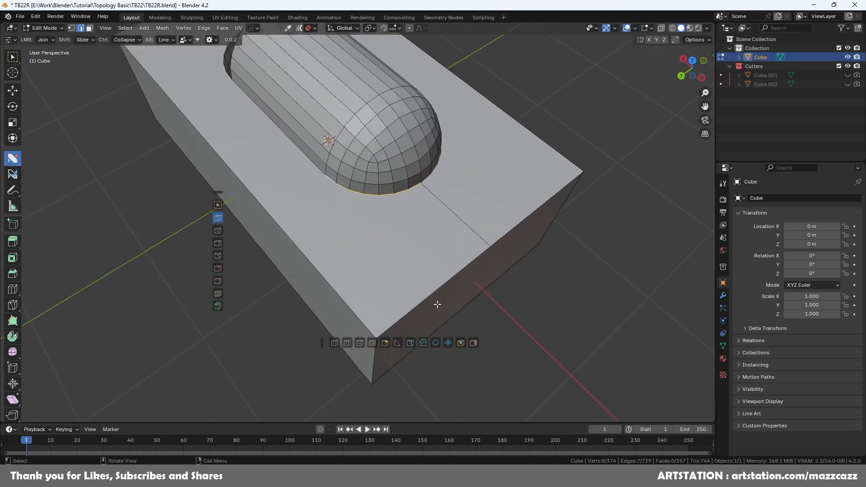
- Try to project the selected base edges outward with Project Loop from a perspective view
middle_click_drag(401, 243, 497, 233)
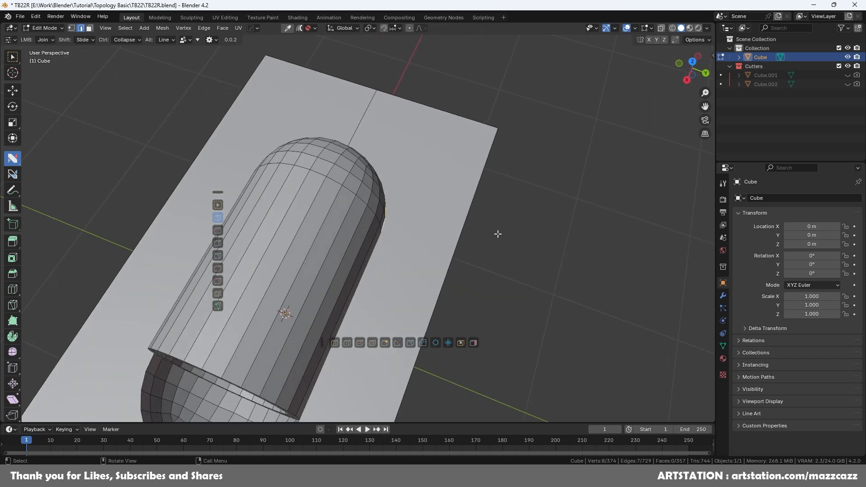
left_click(411, 342)
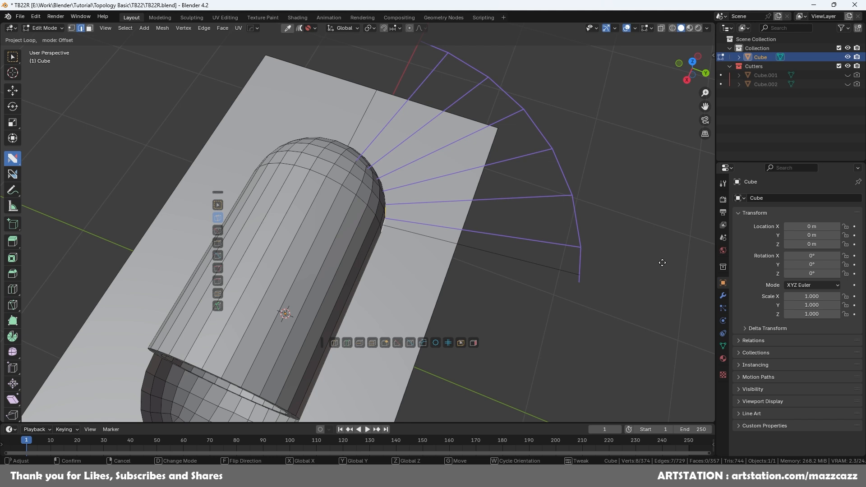
left_click(663, 262)
middle_click_drag(616, 270, 510, 186)
- From the top view, project the selected base edges outward across the box's top face with Project Loop in Offset mode
left_click(696, 68)
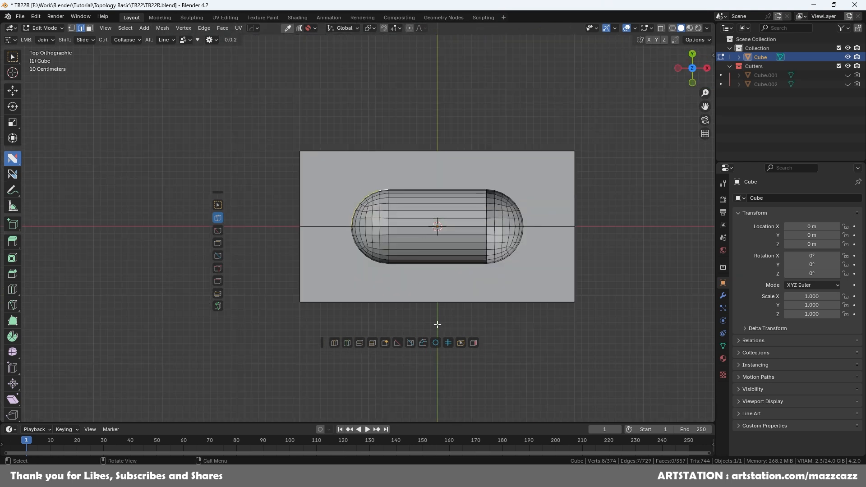
left_click(423, 343)
left_click(321, 236)
middle_click_drag(321, 236, 440, 273)
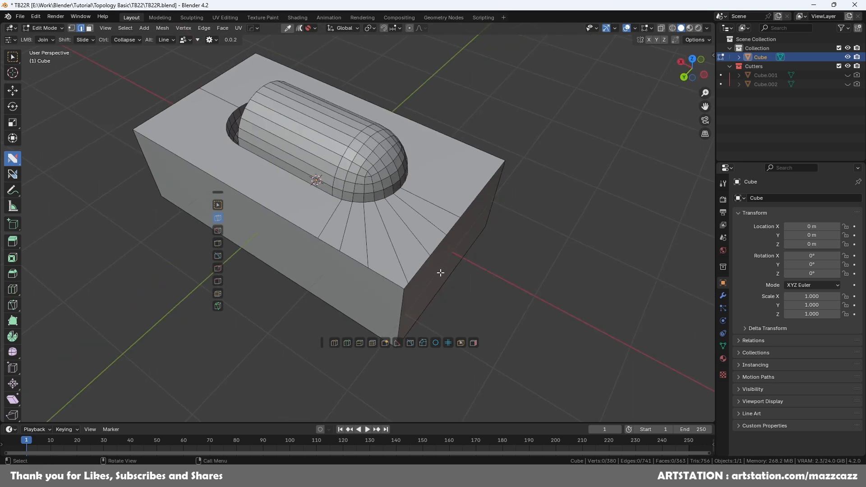
- Set nSolve to Collapse and merge the box's corner vertex with the projected vertex right beside it
left_click(218, 270)
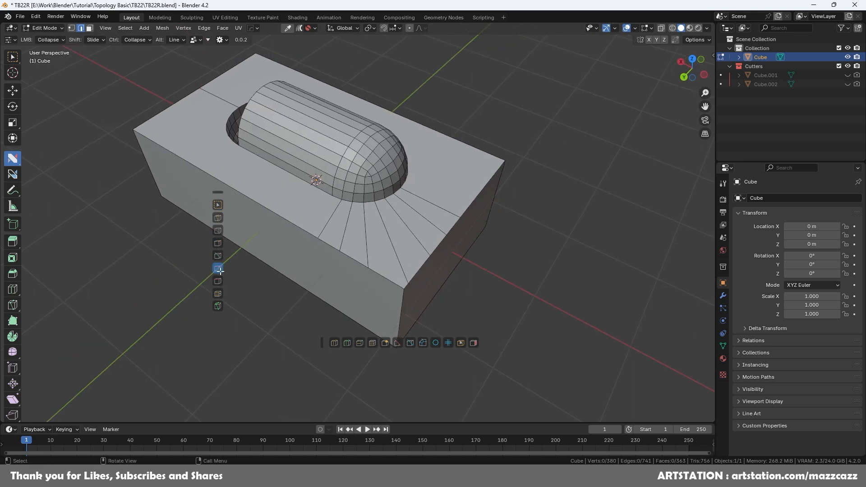
key("Tab")
left_click(353, 284)
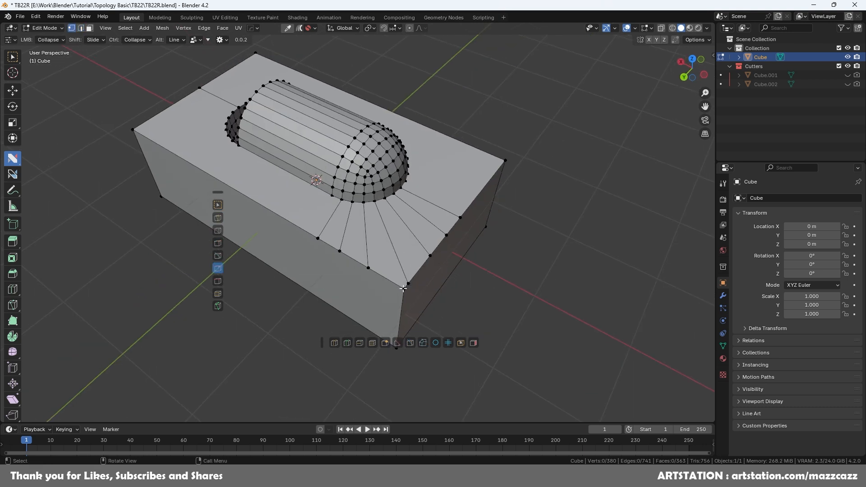
left_click_drag(403, 289, 419, 276)
- Symmetrize the mesh along Y from positive to negative with Remove Redundant Center turned off
middle_click_drag(474, 281, 435, 278)
key("alt+x")
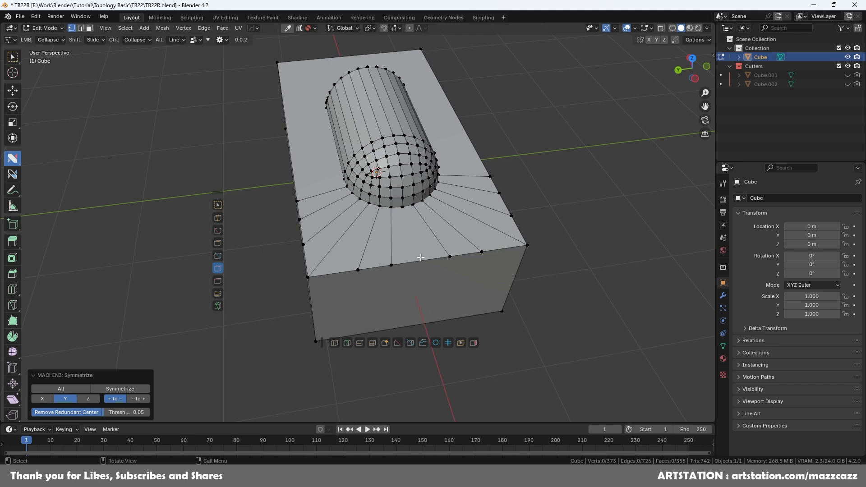
left_click(102, 412)
middle_click_drag(406, 262, 578, 277)
middle_click_drag(411, 246, 382, 257)
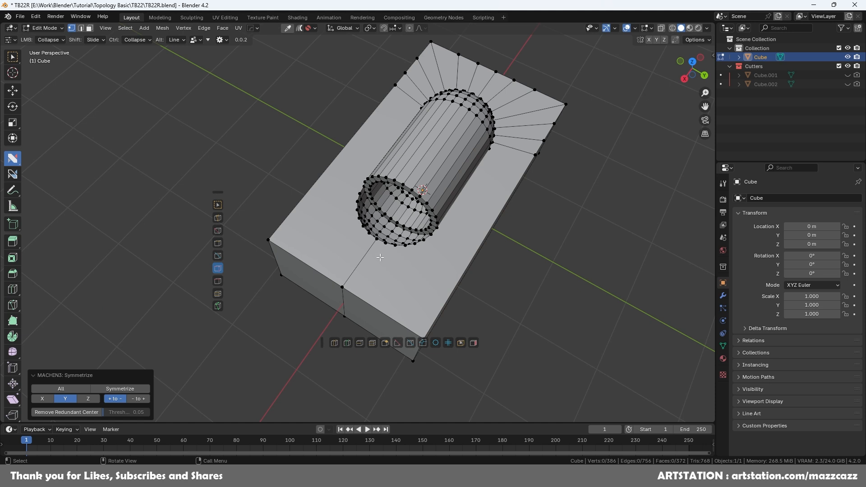
- Select the positive-Y half of the recess rim and project its edges outward across the box's top face with Project Loop from the top view
key("2")
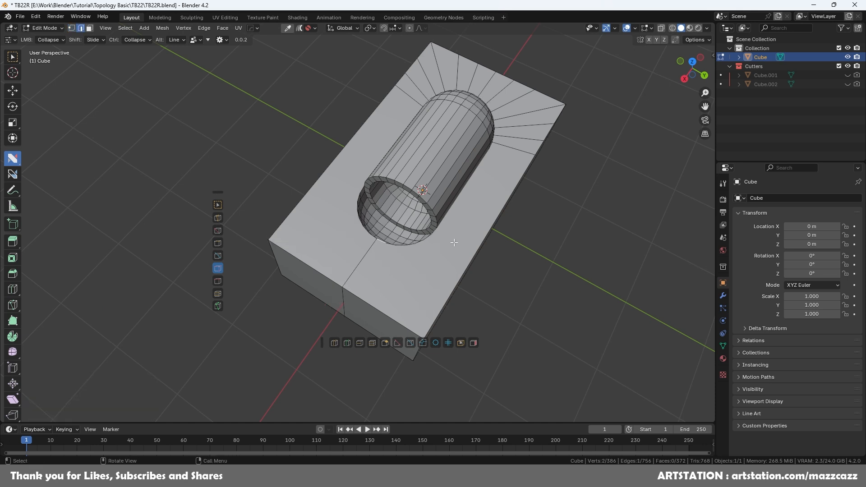
middle_click_drag(454, 242, 412, 220)
scroll(426, 245, "up", 3)
middle_click_drag(424, 271, 384, 271, "shift")
left_click(446, 221, "ctrl")
left_click(694, 64)
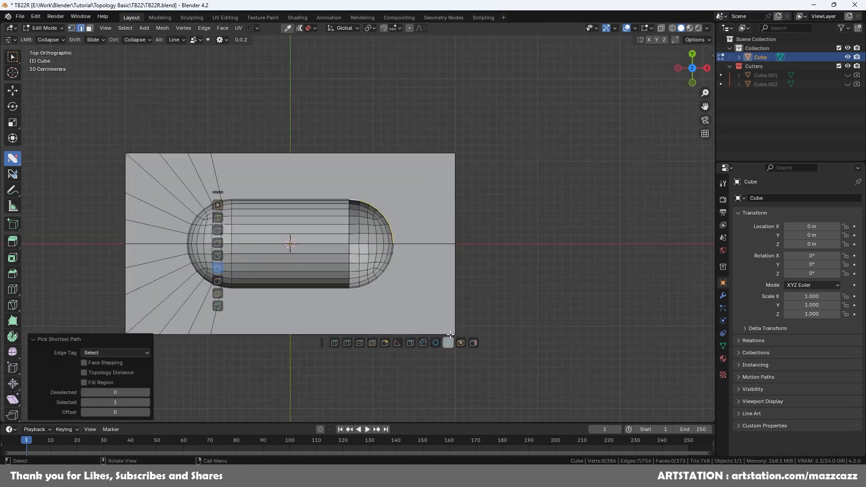
left_click(423, 342)
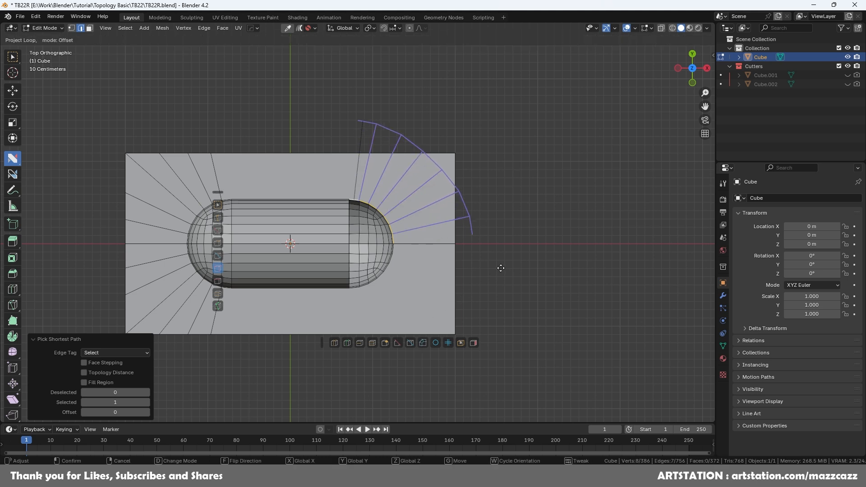
left_click(560, 223)
- Merge the projected vertex near the box's corner at the recessed end into the corner vertex with Collapse
middle_click_drag(516, 231, 420, 218)
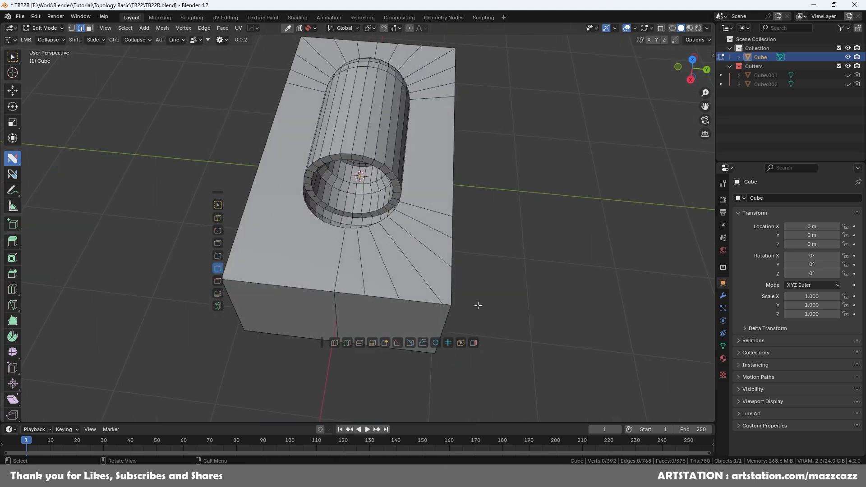
middle_click_drag(360, 296, 350, 263, "shift")
scroll(333, 266, "up", 3)
key("Tab")
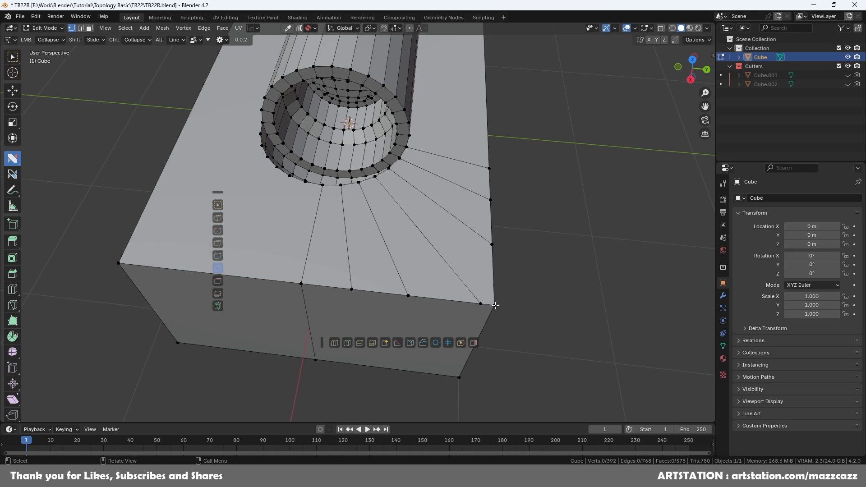
left_click_drag(501, 304, 519, 289)
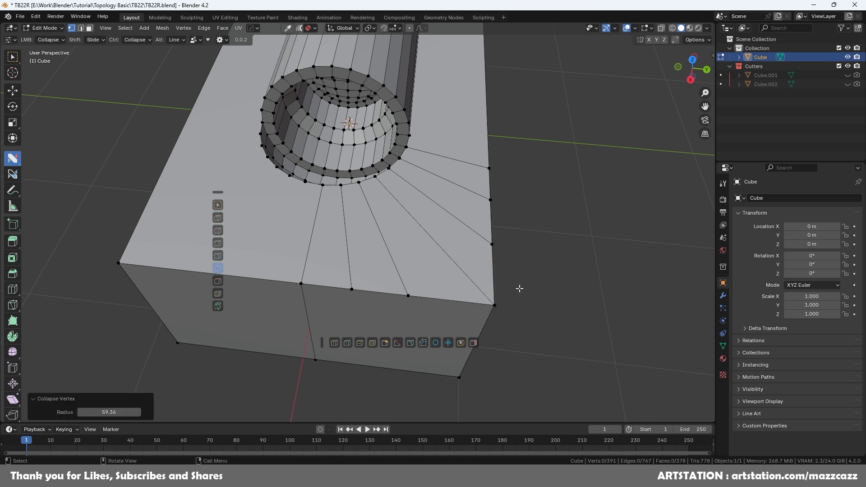
- Symmetrize the mesh along Y from positive to negative and save the file
scroll(415, 239, "down", 2)
key("alt+x")
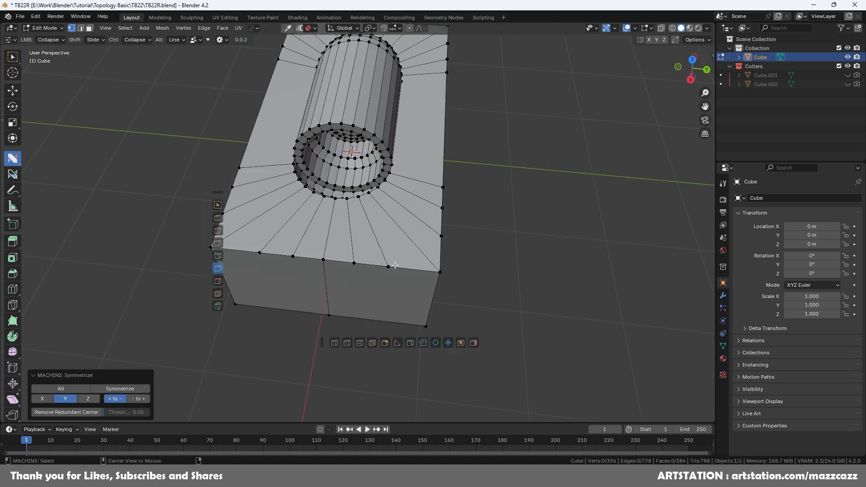
key("ctrl+s")
- Set nSolve to Join and connect the vertex at the base of the capsule's open end with the nearest vertex on the box's long top edge
middle_click_drag(505, 260, 427, 268)
left_click(376, 194)
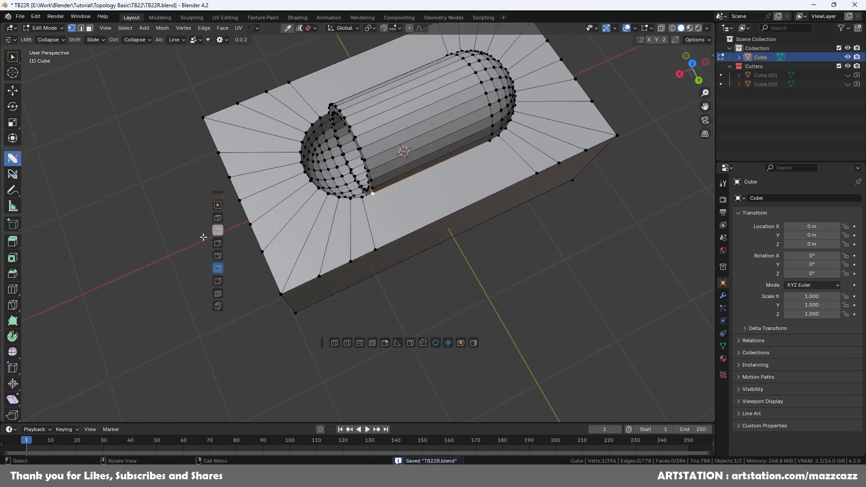
left_click(218, 219)
left_click(375, 194)
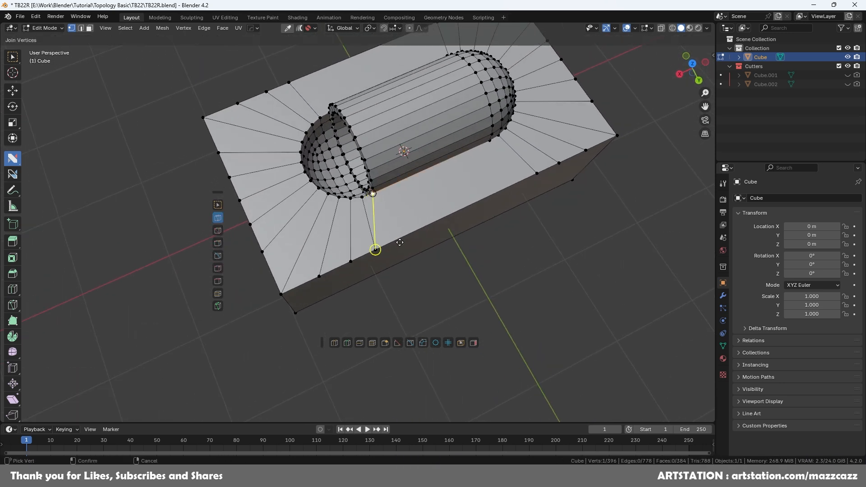
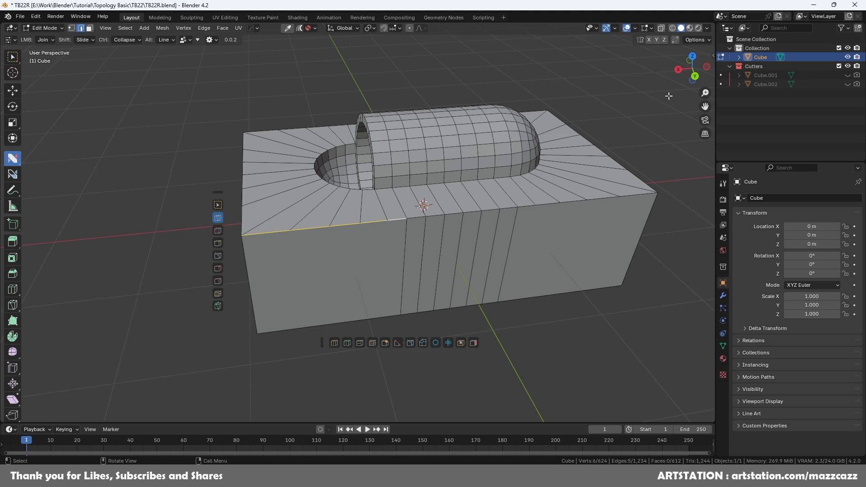
- From the back view, project the selected top edges near the recessed end down the box's long side with Project Loop in Offset mode
left_click(694, 75)
left_click(450, 343)
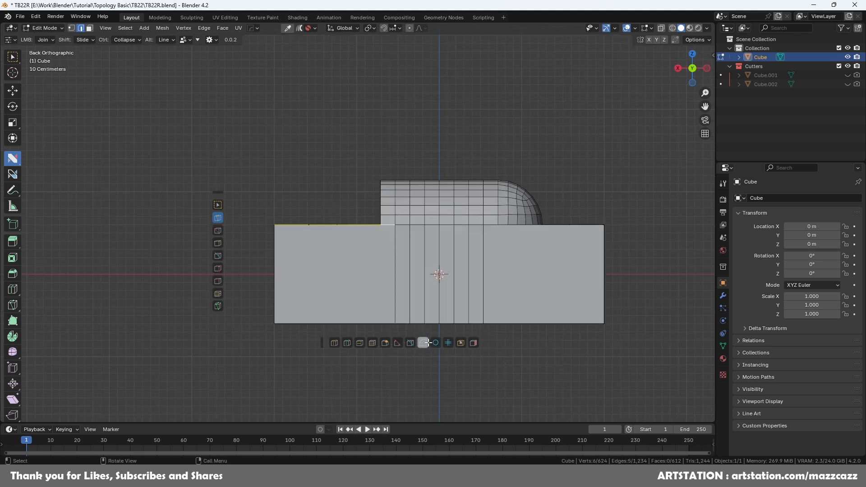
left_click(430, 351)
key("ctrl+z")
left_click(422, 342)
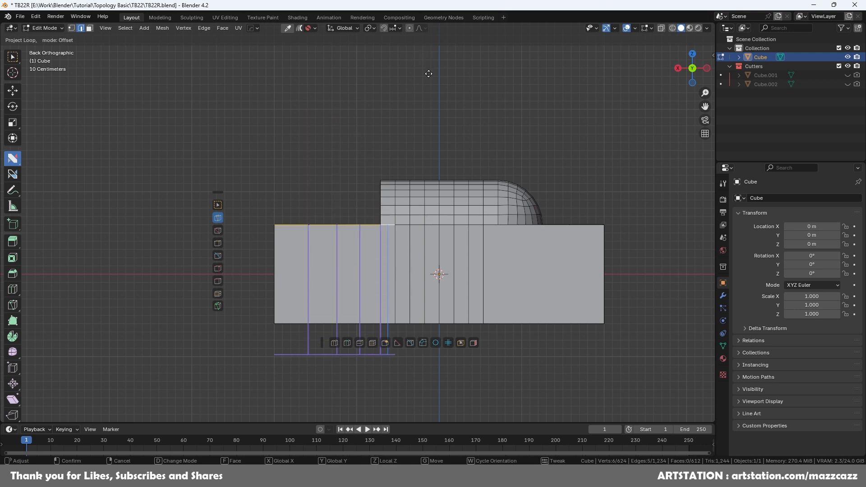
left_click(430, 103)
middle_click_drag(486, 232, 496, 249)
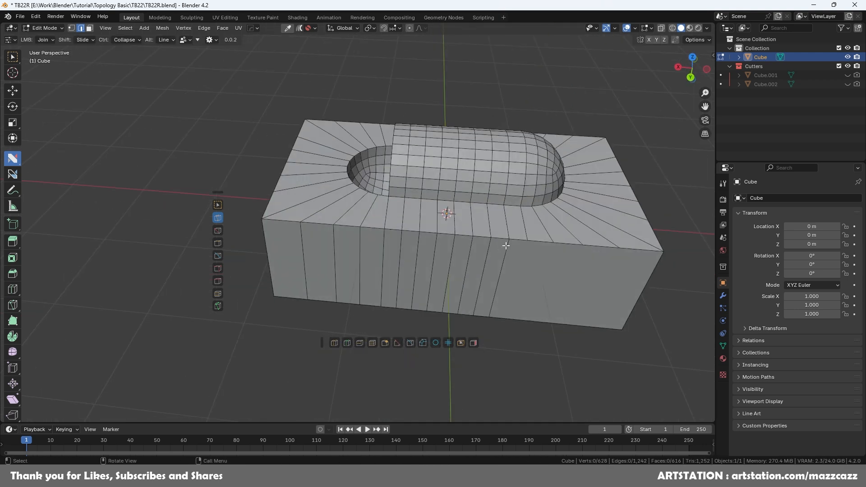
- Select the remaining top edges toward the capsule's rounded end, project them down the long side, and symmetrize along Y from positive to negative
left_click(640, 250, "ctrl")
left_click(692, 78)
left_click_drag(691, 78, 681, 70)
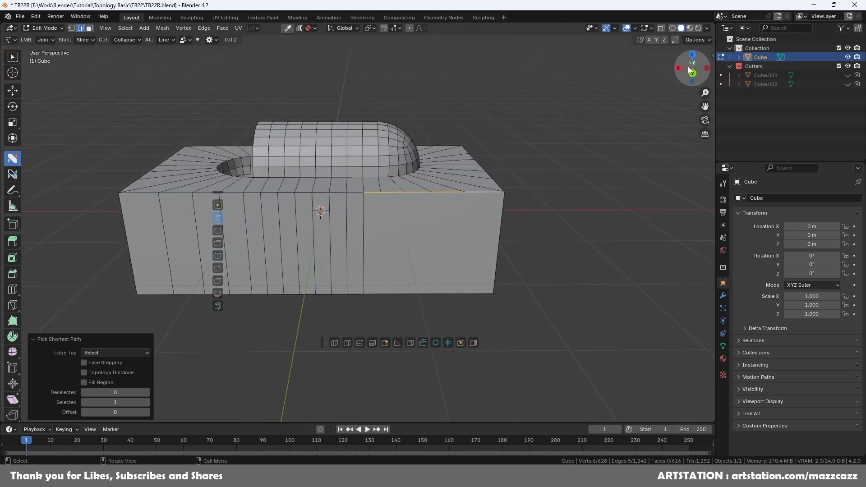
left_click(691, 74)
left_click(423, 342)
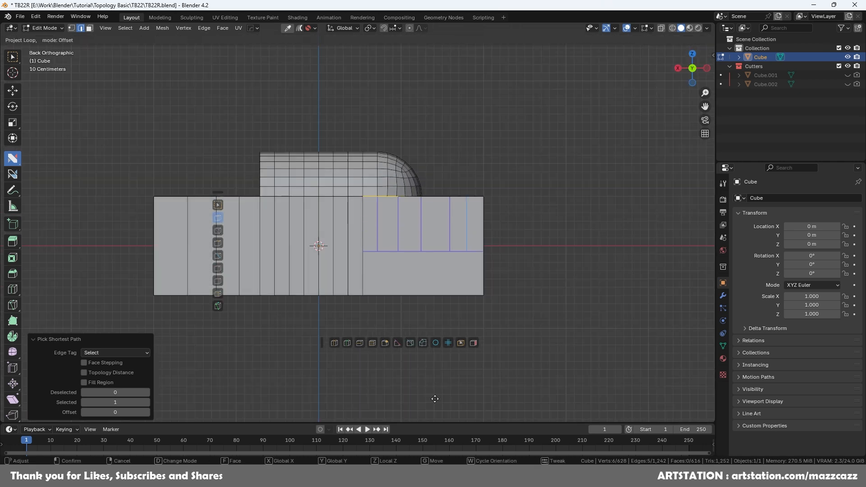
left_click(455, 76)
middle_click_drag(508, 130, 522, 143)
key("alt+x")
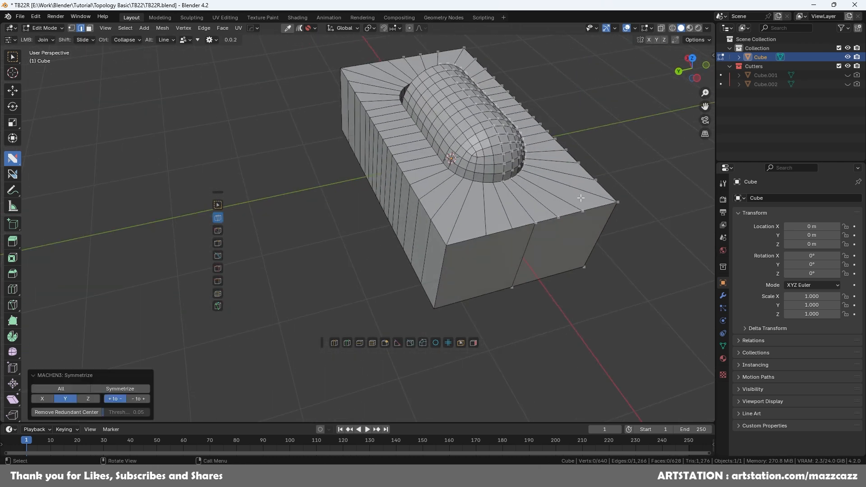
- Project the top edges of half the end face behind the capsule's rounded end downward, then symmetrize along Y and save
left_click(478, 236, "alt")
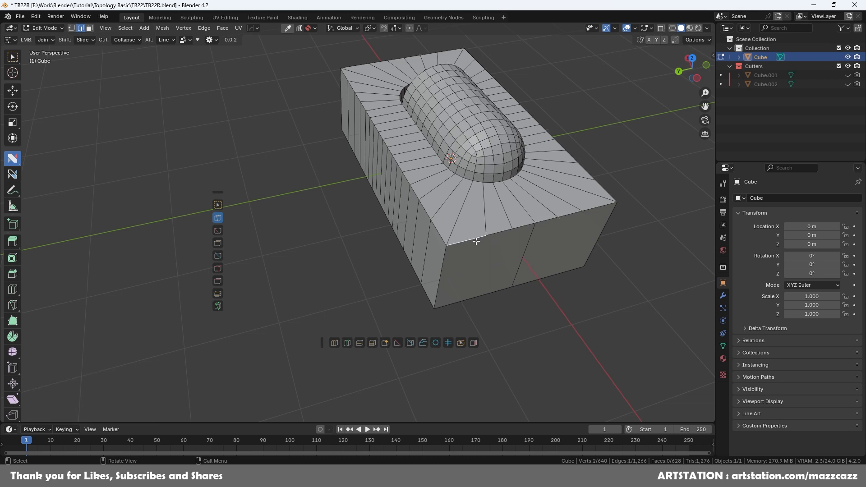
left_click(697, 78)
middle_click_drag(624, 112, 492, 113, "shift")
left_click_drag(356, 161, 369, 271)
key("alt+x")
middle_click_drag(480, 246, 349, 250)
key("ctrl+s")
- Select the top edges on the negative-Y half of the recess-side end face and project them down with Project Loop from the right view
scroll(401, 194, "down", 5)
left_click(349, 250, "shift")
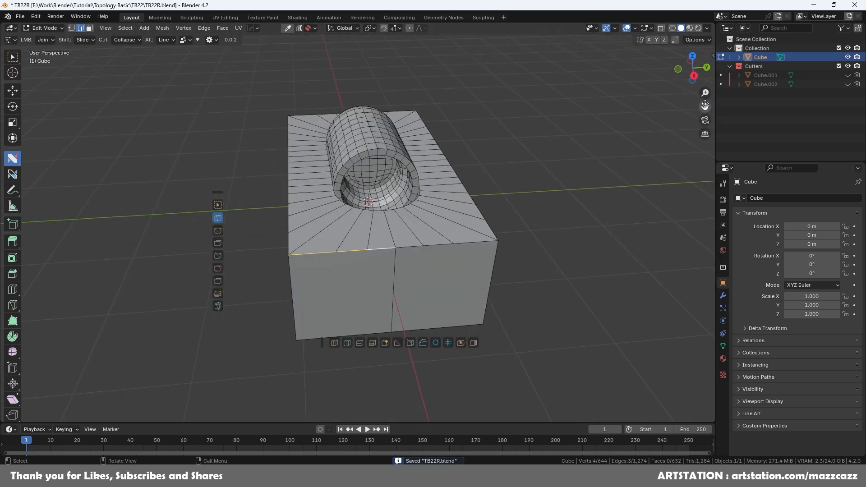
left_click(693, 76)
left_click(410, 342)
left_click(430, 383)
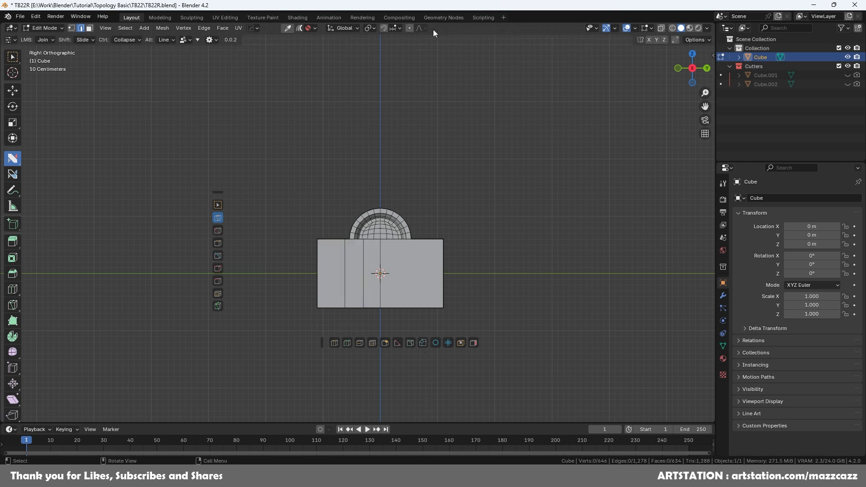
- Symmetrize the mesh along Y from negative to positive and save the file
key("alt+x")
middle_click_drag(383, 270, 380, 201)
key("ctrl+s")
- Switch to face selection mode
key("Tab")
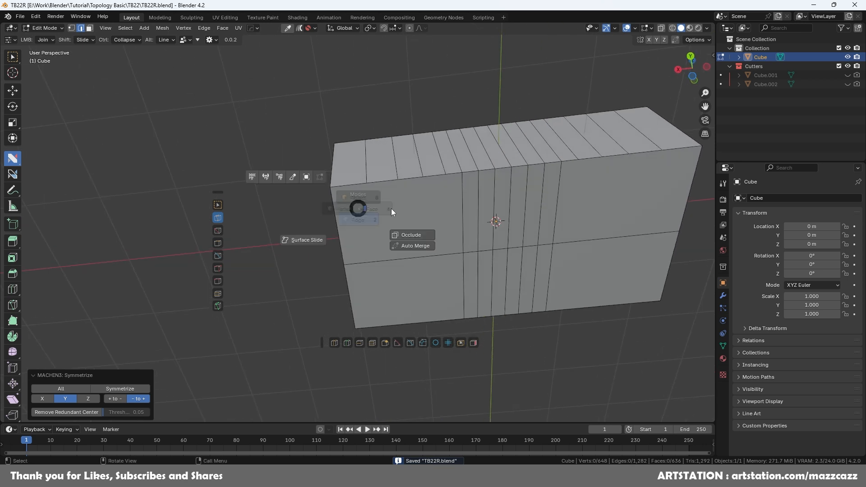
left_click(397, 214)
left_click(397, 180)
left_click(585, 240)
key("Return")
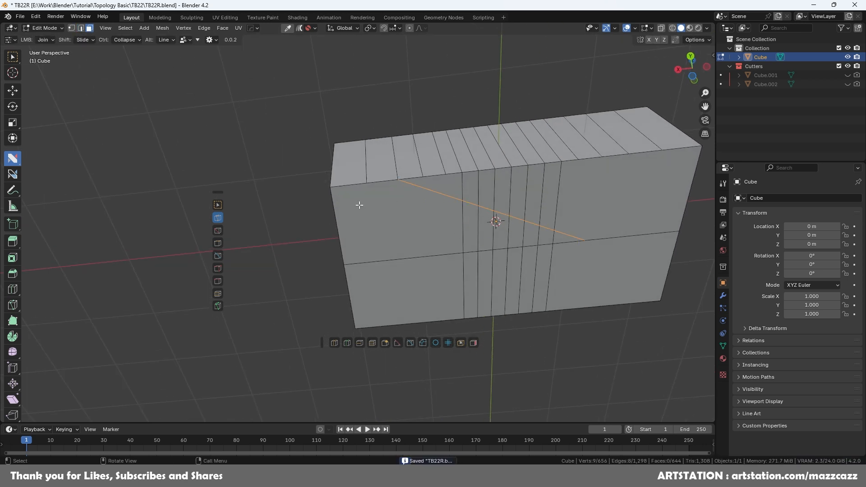
key("ctrl+z")
- Select all faces on the box's underside with the box selection tool and delete them
left_click(13, 56)
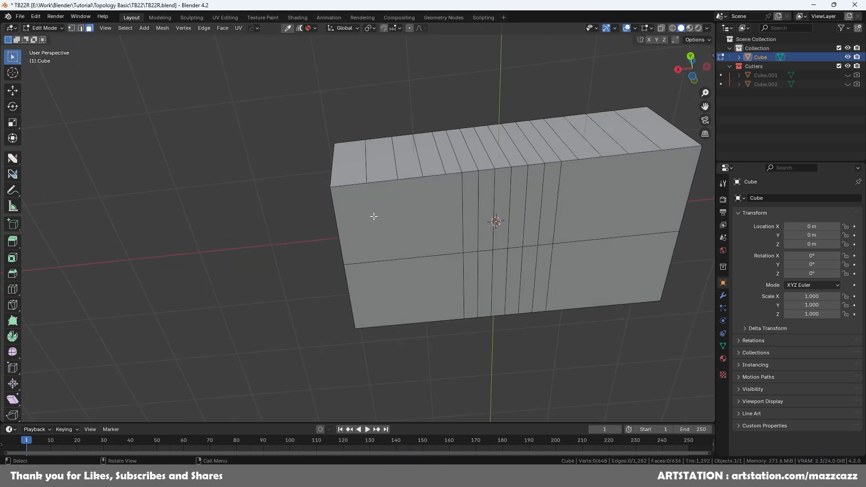
left_click_drag(404, 221, 606, 257)
right_click(595, 217)
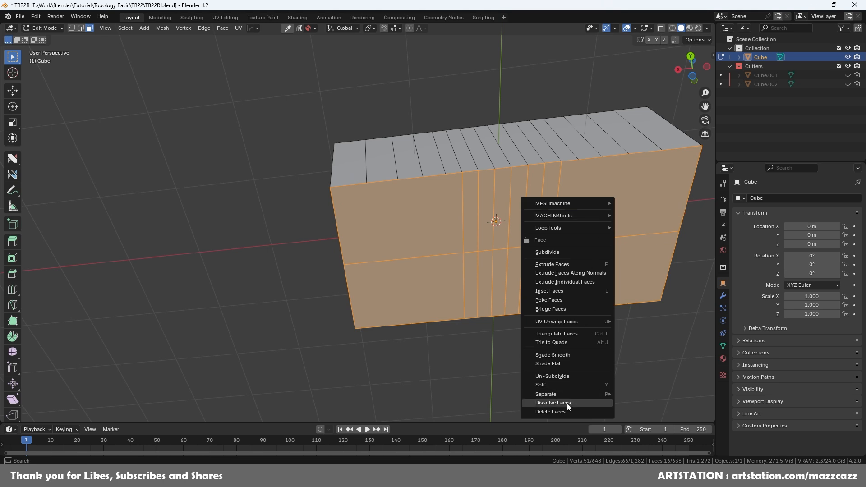
left_click(567, 410)
- Select the open bottom edge loop and move it up 0.6 m along global Z, using X-ray in the back view
key("2")
left_click(569, 160, "alt")
middle_click_drag(569, 159, 703, 120)
left_click(666, 29)
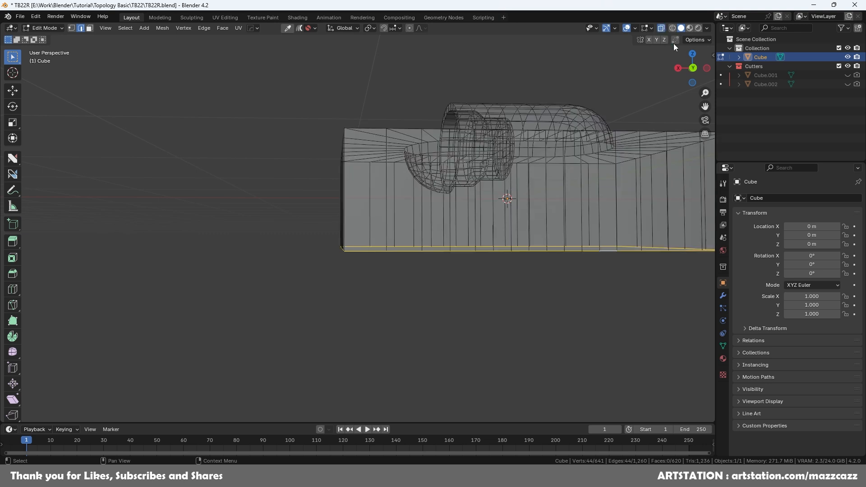
left_click(692, 67)
key("g")
key("z")
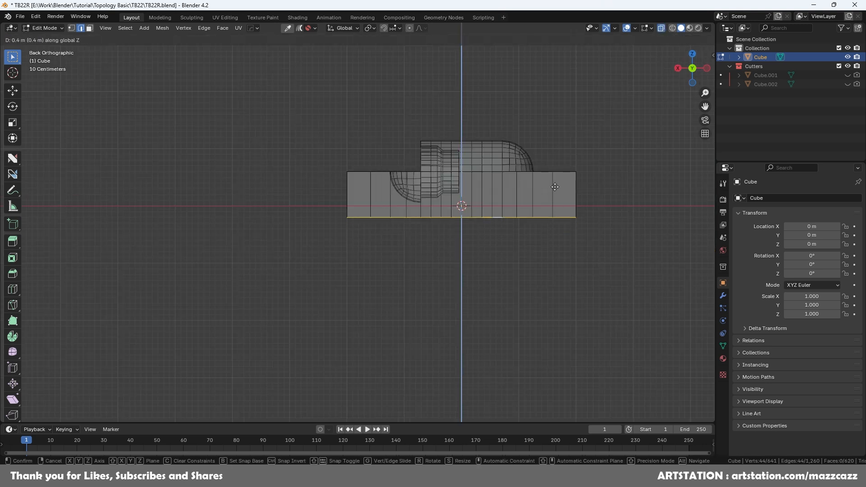
left_click(557, 177)
middle_click_drag(559, 177, 658, 47)
left_click(661, 28)
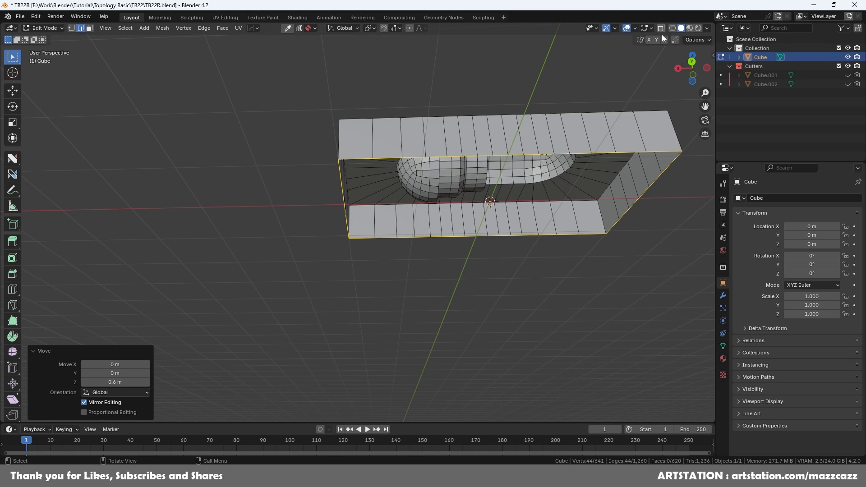
- Close the box's open bottom with Grid Fill, deselect everything and save the file
key("ctrl+f")
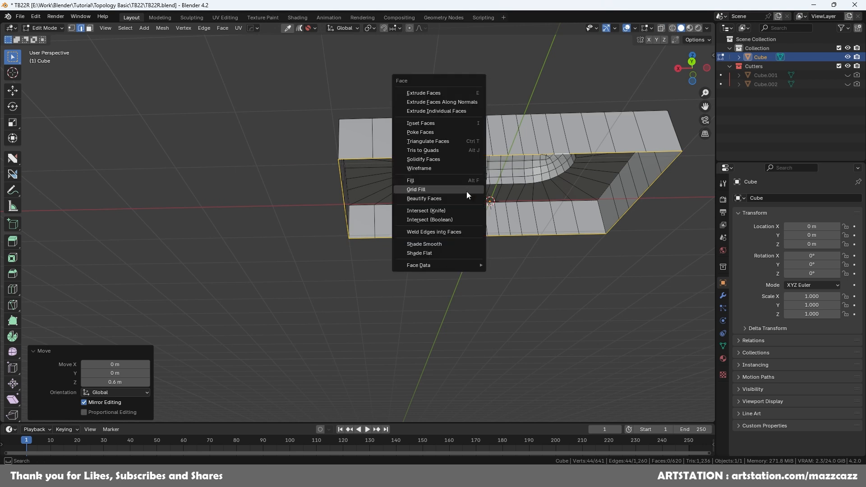
left_click(439, 188)
middle_click_drag(455, 154, 499, 285)
key("alt+a")
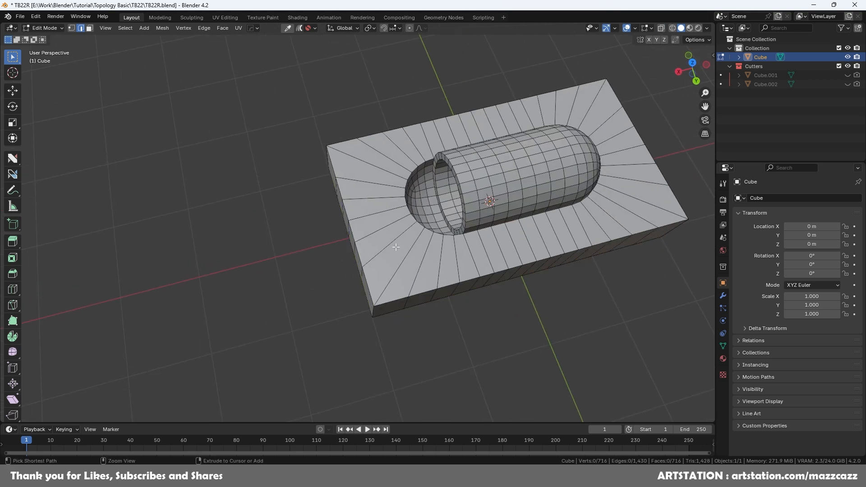
key("ctrl+s")
- Select the three supporting edge loops inside the capsule's bore, dissolve them and save the file
middle_click_drag(523, 230, 511, 204)
scroll(510, 203, "up", 5)
left_click(445, 131, "alt")
left_click(452, 139, "alt+shift")
left_click(469, 131, "alt+shift")
mouse_move(468, 131)
middle_mouse_down()
mouse_move(503, 104)
mouse_move(471, 135)
middle_mouse_up()
right_click(471, 134)
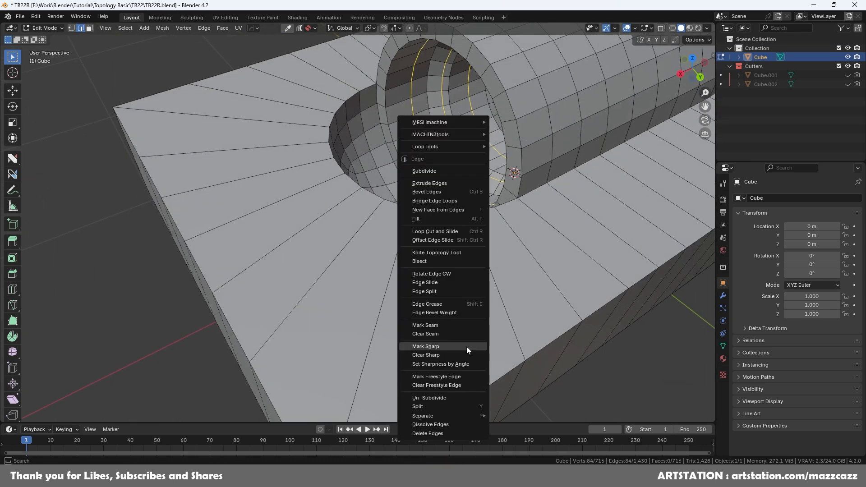
left_click(450, 424)
key("ctrl+s")
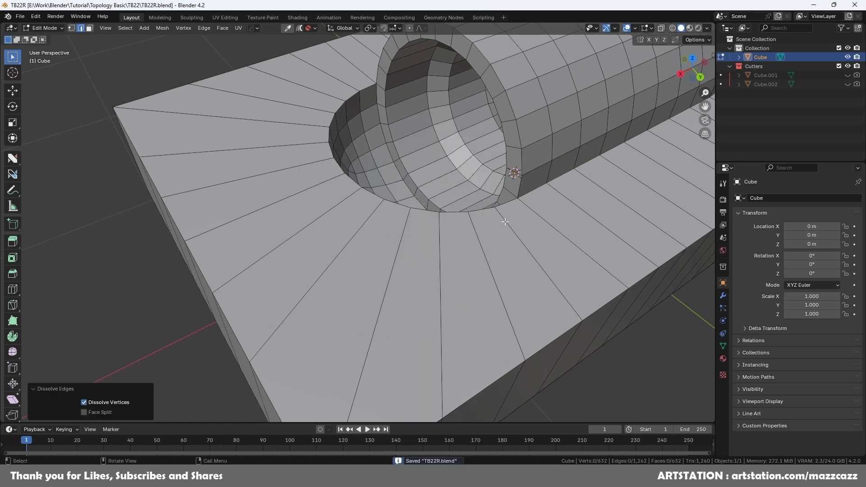
- Add two centred loop cuts inside the capsule's stepped bore and save the file
middle_click_drag(506, 222, 453, 179)
key("ctrl+r")
left_click(392, 131)
right_click(392, 132)
middle_click_drag(391, 131, 541, 203)
key("ctrl+r")
left_click(425, 125)
right_click(425, 124)
left_click(607, 246)
left_click(652, 210)
key("ctrl+s")
- Select all sharp edges of the mesh at a sharpness of 30° and activate the nSolve tool
middle_click_drag(548, 212, 471, 216)
scroll(469, 235, "up", 3)
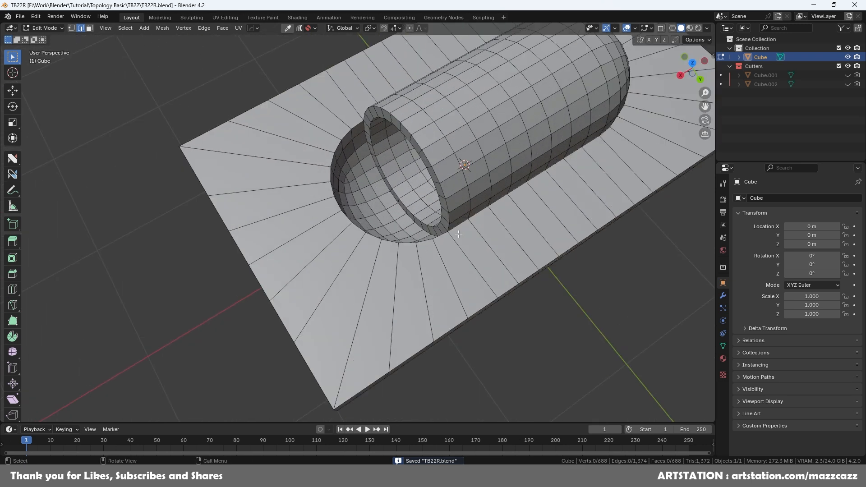
middle_click_drag(466, 264, 424, 207)
left_click(424, 207)
left_click(130, 70)
left_click(124, 28)
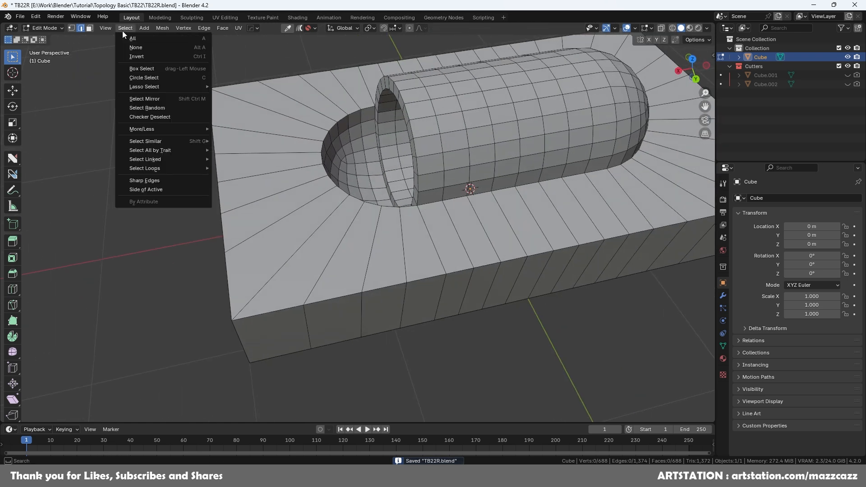
mouse_move(158, 142)
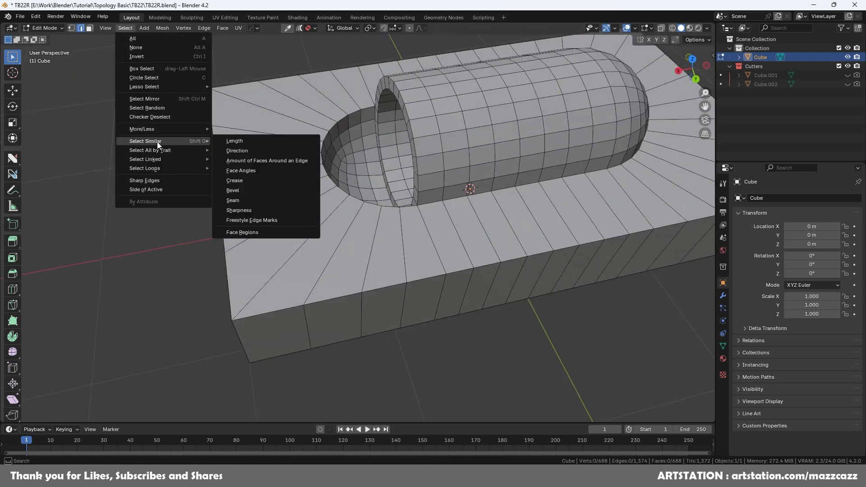
left_click(167, 181)
middle_click_drag(401, 212, 77, 204)
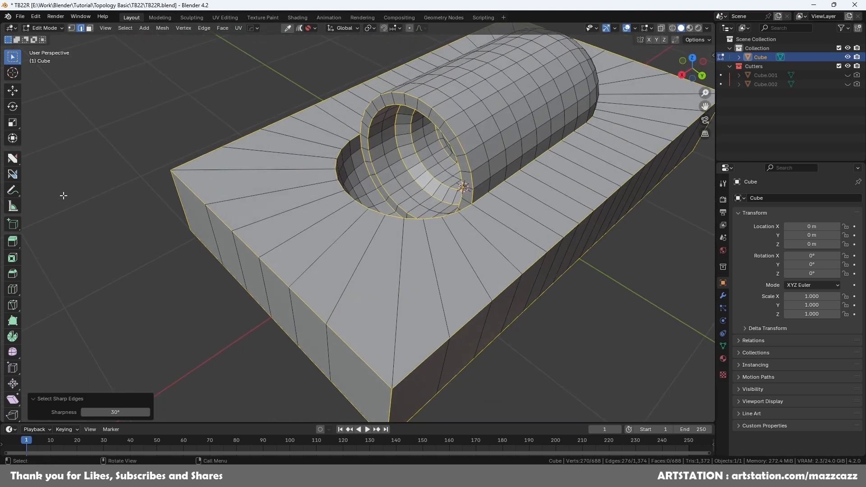
left_click(14, 158)
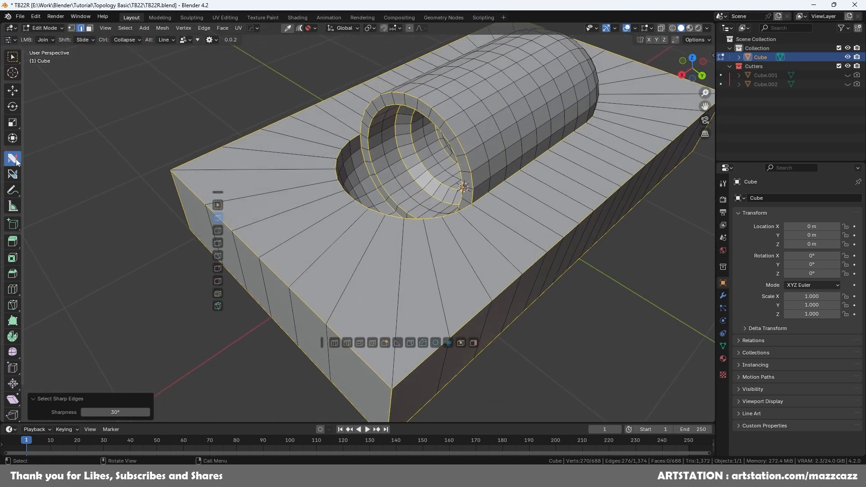
- Switch nSolve to its Offset operation, try offsetting the selected sharp edges by 0.022, and undo the offset
left_click(218, 293)
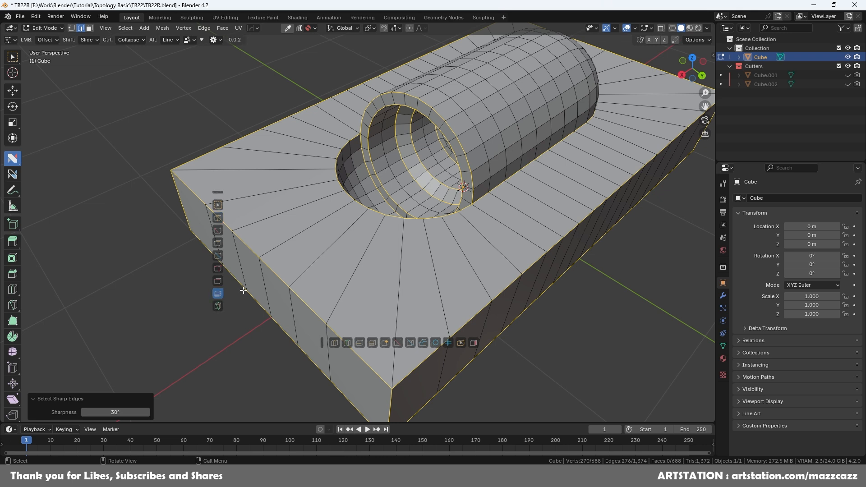
left_click_drag(319, 285, 325, 285)
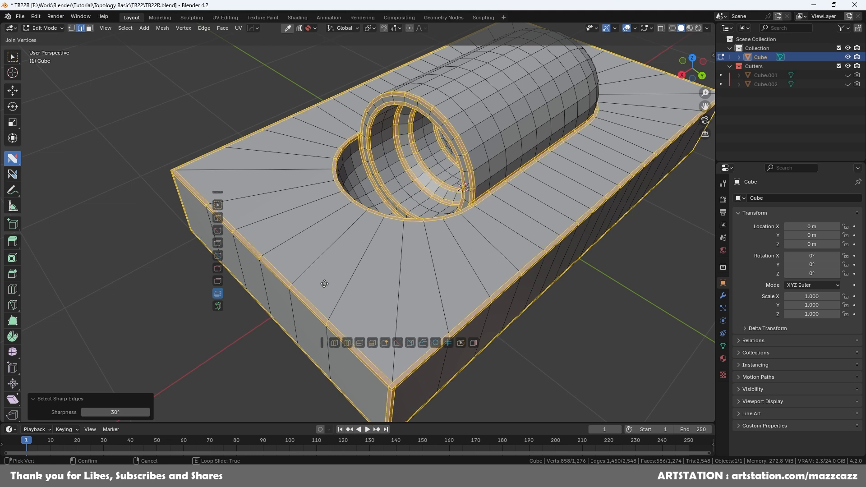
left_click(324, 283)
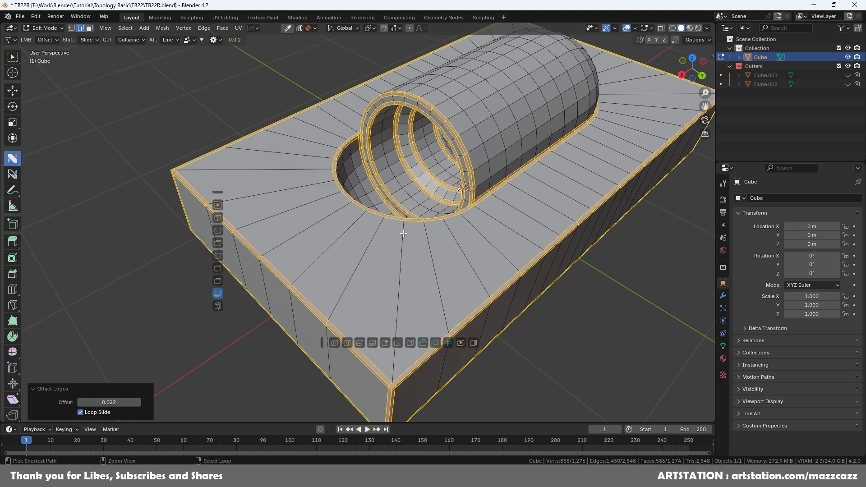
key("ctrl+z")
- Try bevelling the selected sharp edges with two segments and a width of about 0.03 m, then undo the bevel
key("ctrl+b")
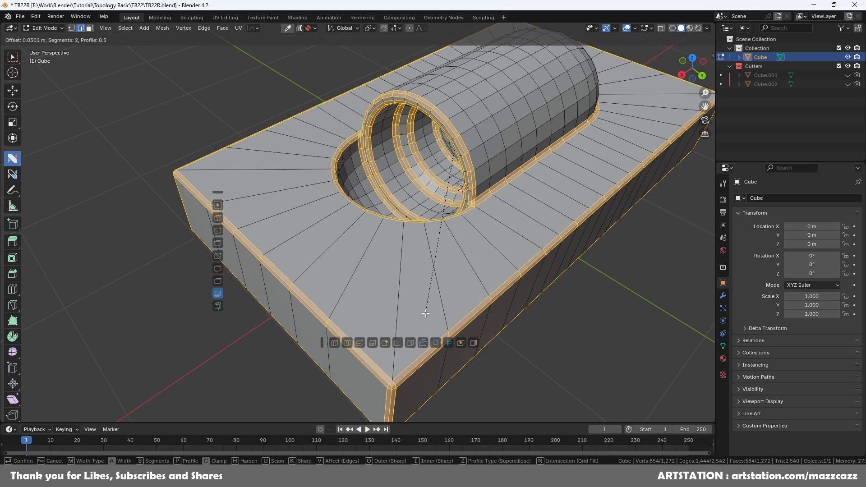
left_click(426, 313)
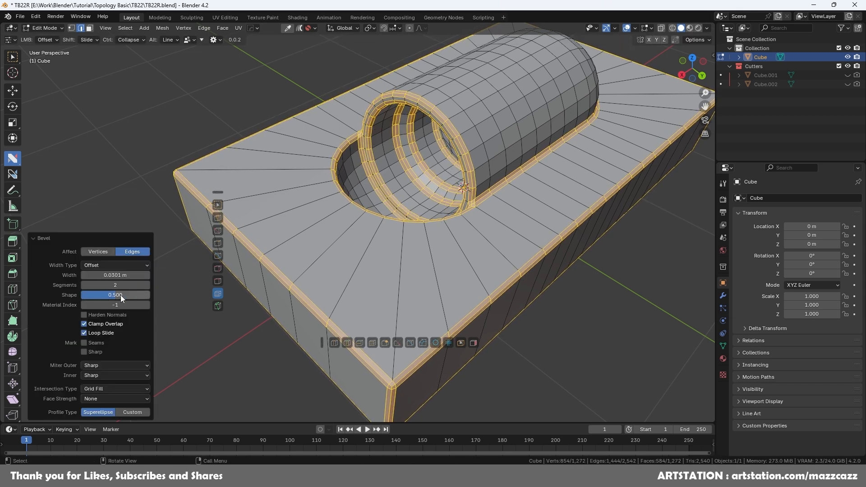
key("ctrl+z")
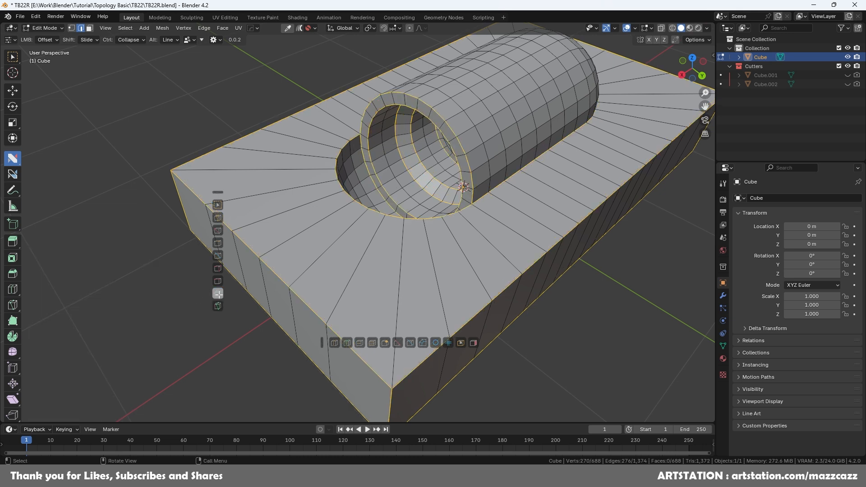
- Offset the selected sharp edges on both sides and set the offset to 0.020
key("ctrl+b")
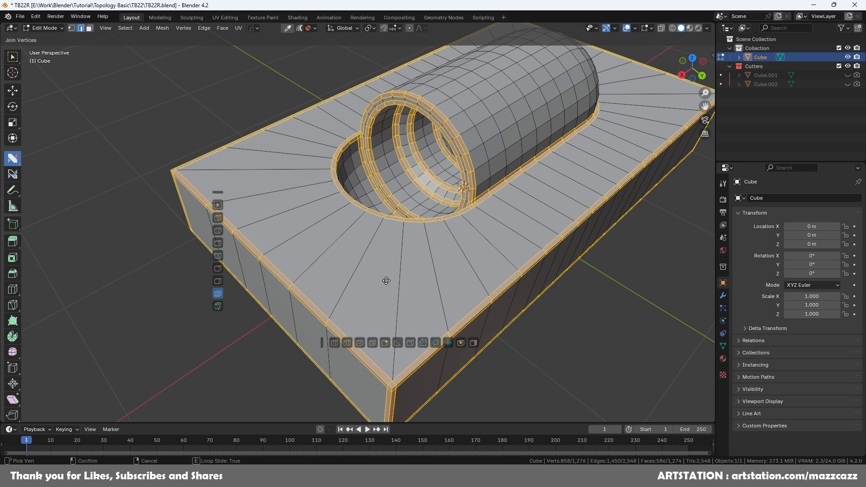
left_click(386, 280)
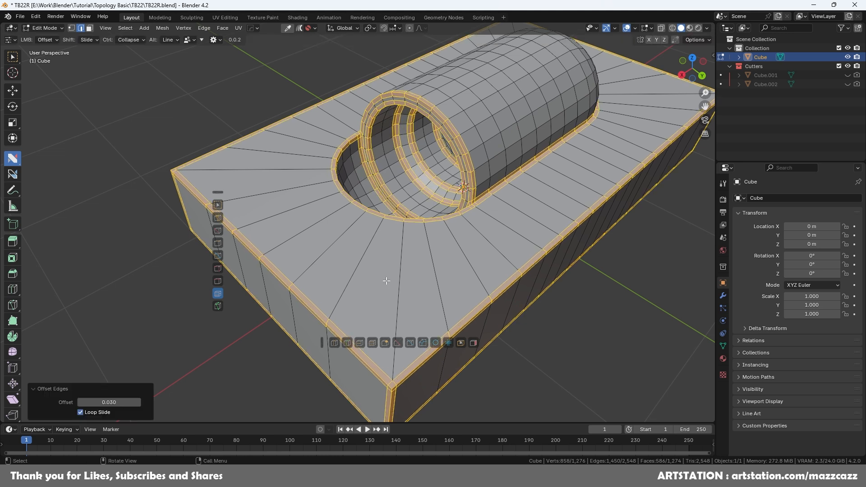
left_click(108, 402)
left_click_drag(108, 403, 95, 404)
key("Return")
left_click(95, 402)
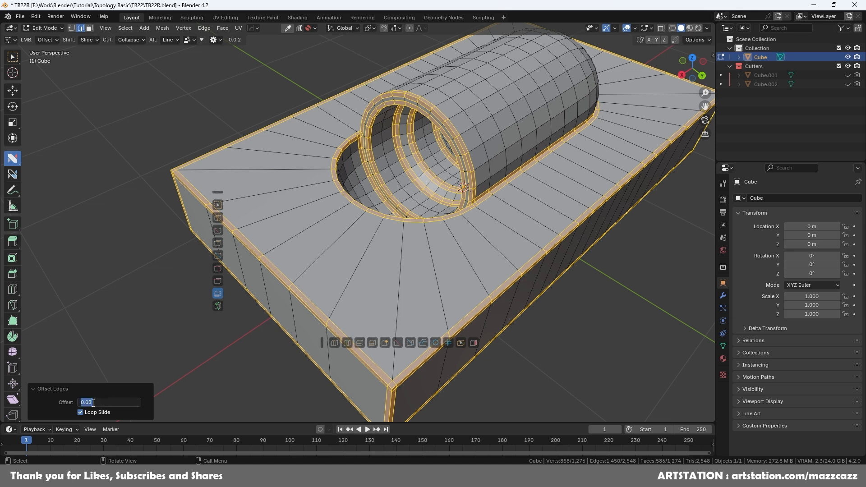
key("Return")
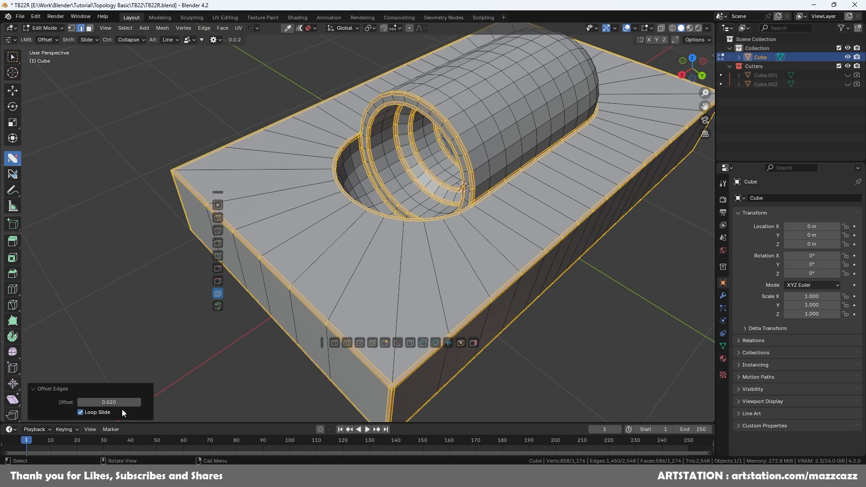
- Switch nSolve to Merge and merge the extra support-loop vertices beside one corner of the capsule's open end into the middle vertex
middle_click_drag(515, 229, 530, 210)
key("alt+3")
key("1")
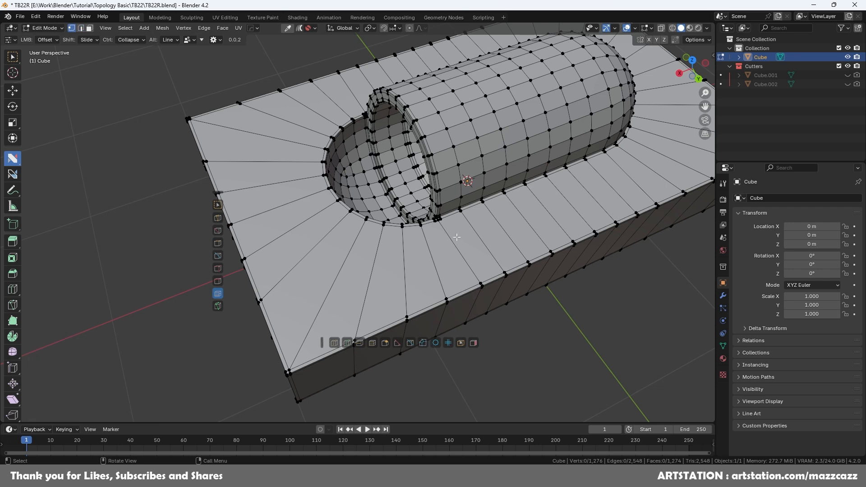
scroll(483, 230, "up", 5)
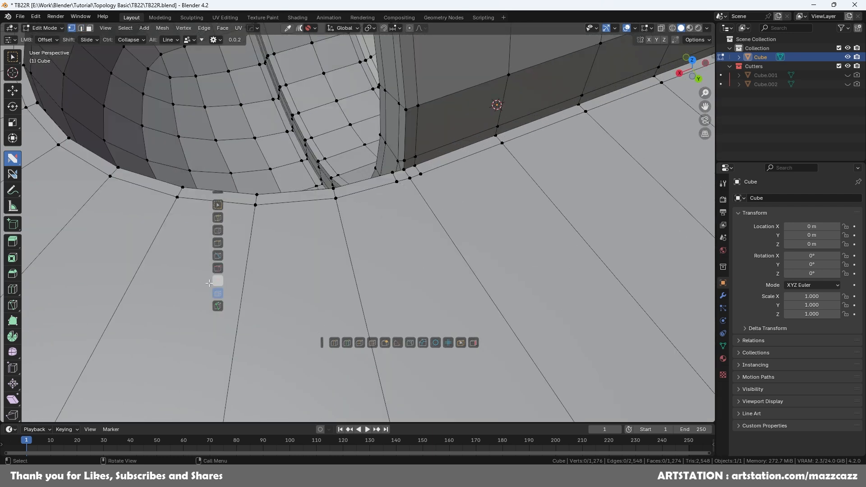
left_click(218, 268)
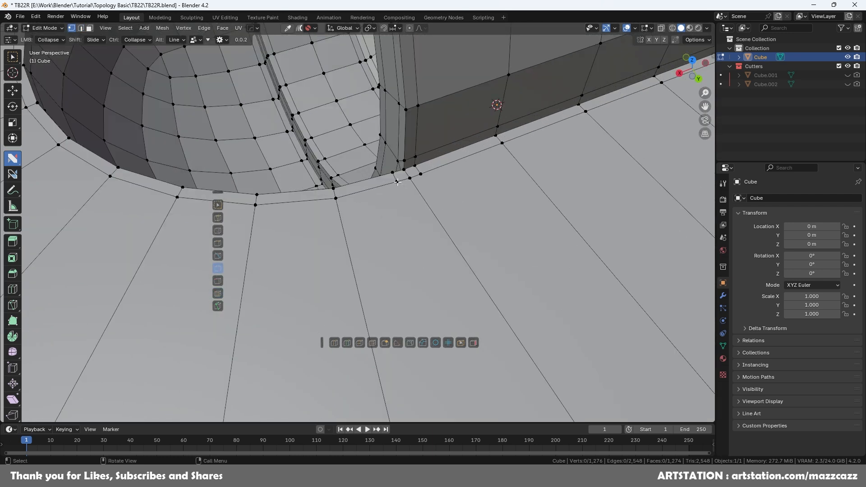
left_click(218, 230)
left_click_drag(409, 177, 409, 176)
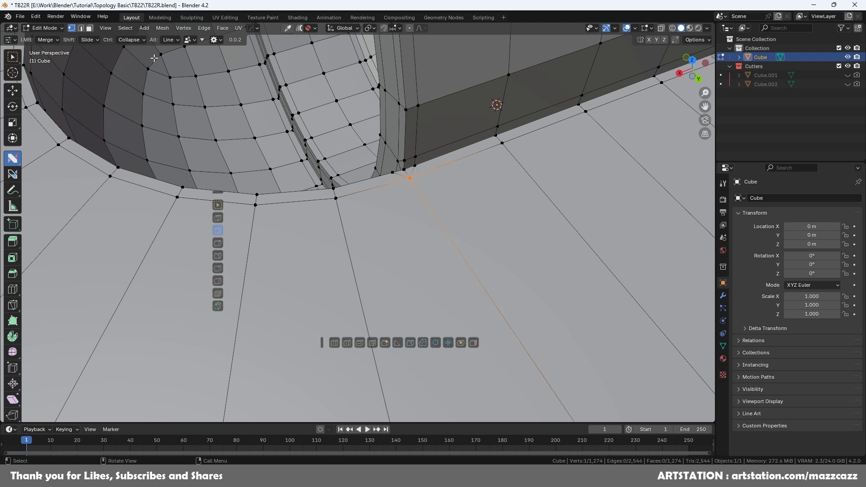
- Set nSolve's Alt operation to Dissolve
left_click(142, 41)
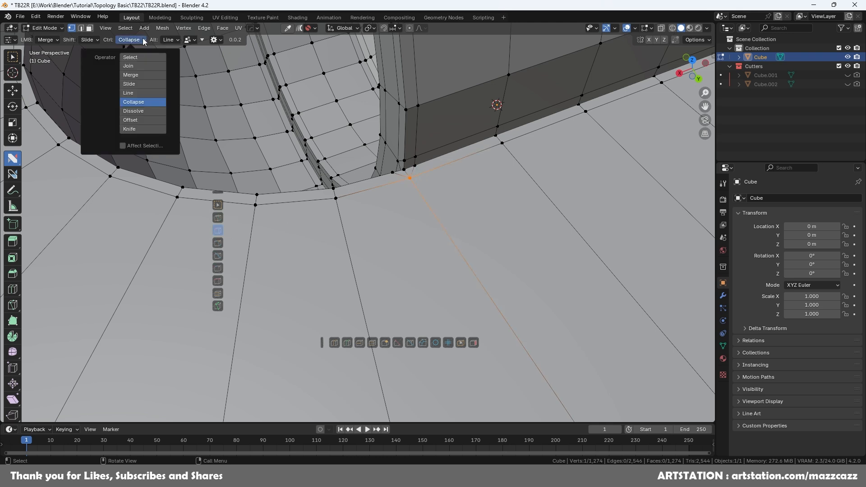
left_click(143, 41)
left_click(174, 41)
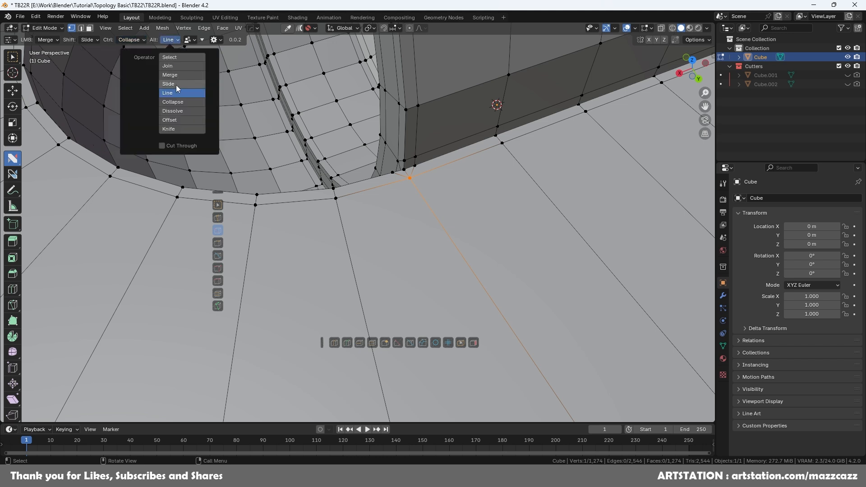
left_click(177, 111)
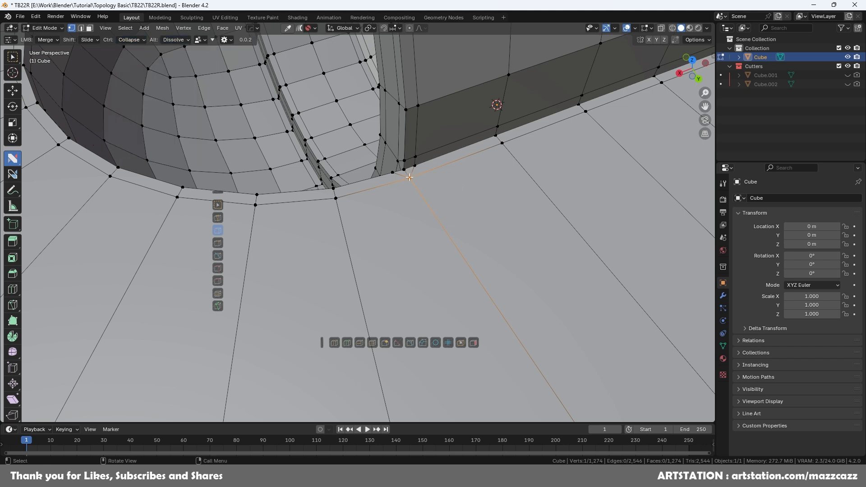
- Reset nSolve's Alt operation to Line and dissolve the short edge between the merged vertex and the capsule's lip corner
key("2")
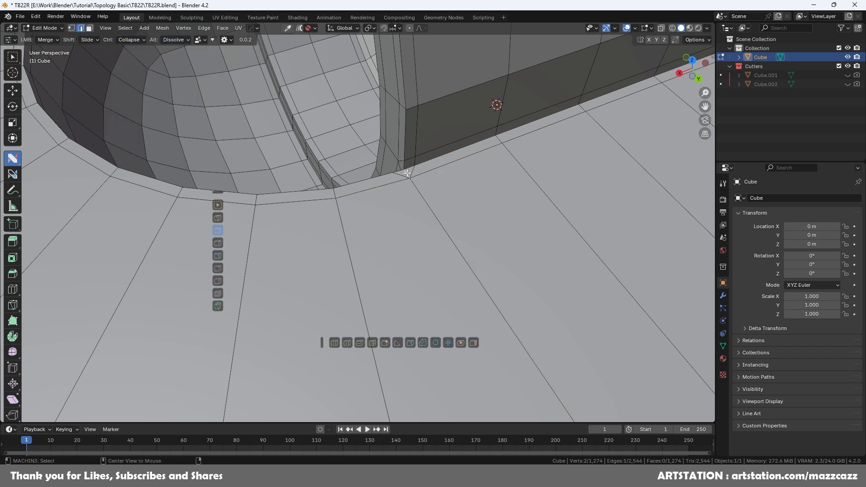
left_click(417, 175)
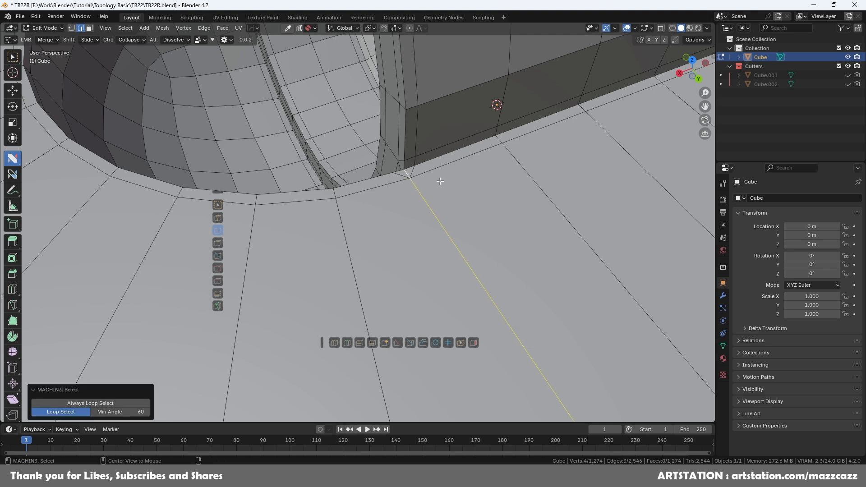
left_click(407, 172)
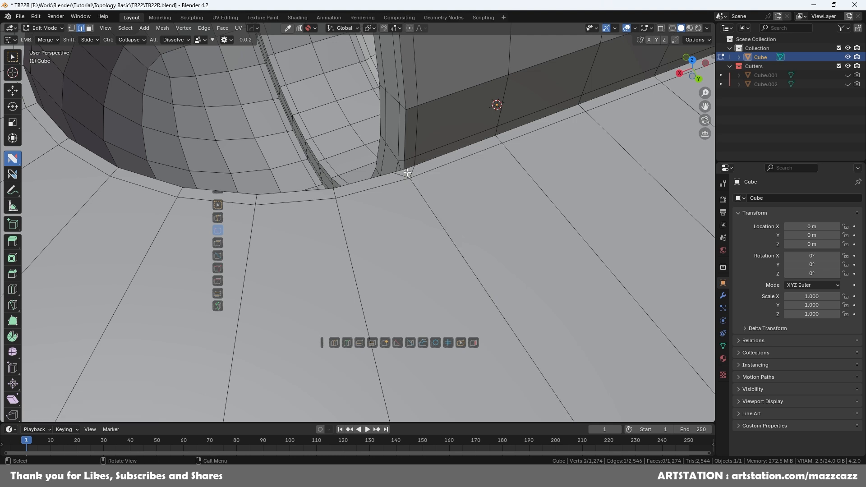
left_click(177, 41)
left_click(180, 94)
right_click(408, 173)
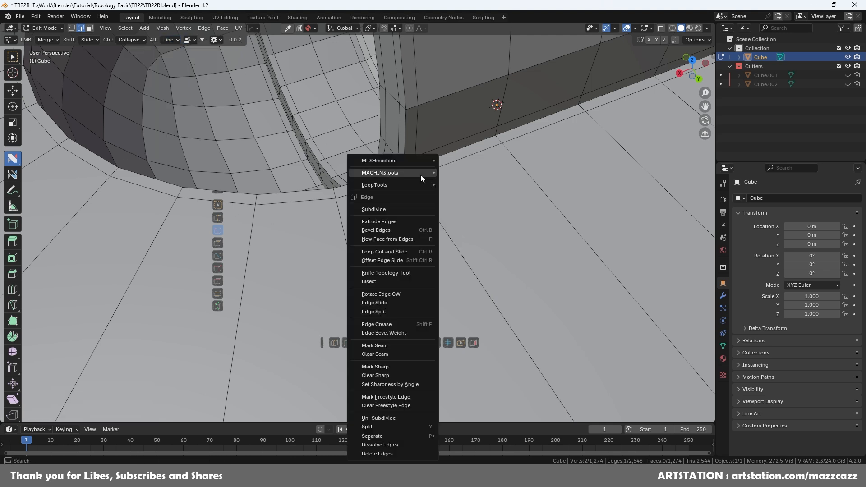
left_click(421, 444)
- Merge the extra support-loop vertices into the middle vertex at the opposite corner of the capsule's open end
middle_click_drag(392, 309, 487, 221)
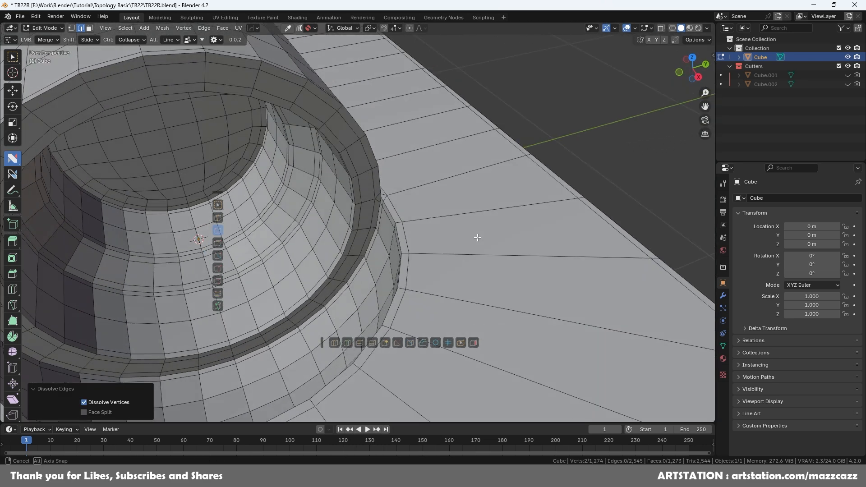
scroll(487, 221, "down", 6)
middle_click_drag(413, 251, 414, 278)
middle_click_drag(413, 320, 499, 248, "shift")
key("Tab")
left_click(424, 231)
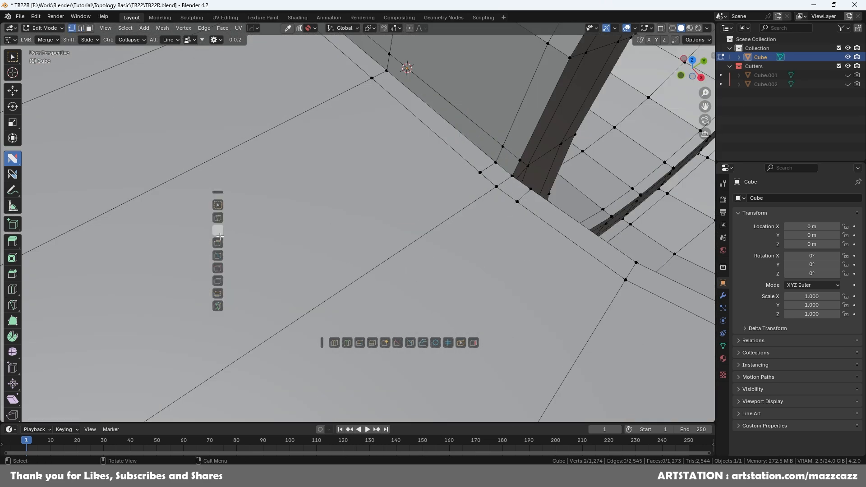
left_click_drag(515, 199, 499, 189)
- Dissolve the short edge between this merged vertex and the capsule's lip corner, and save the file
key("Tab")
left_click(502, 182)
right_click(502, 181)
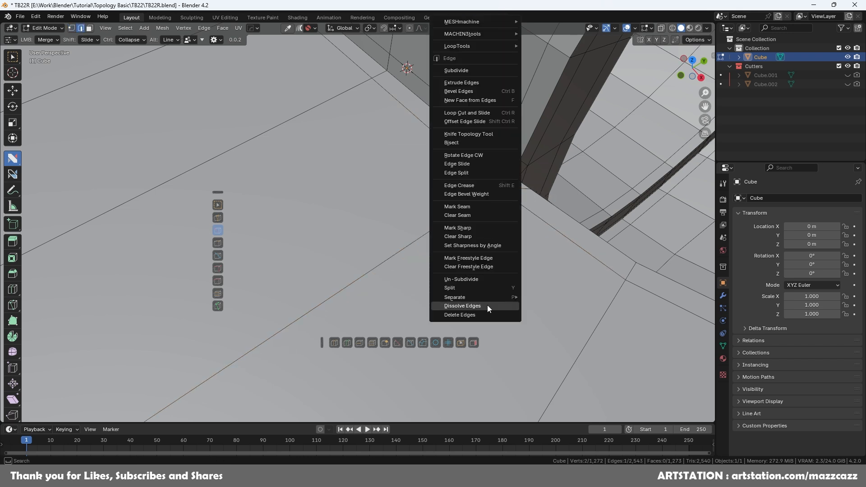
left_click(487, 305)
key("ctrl+s")
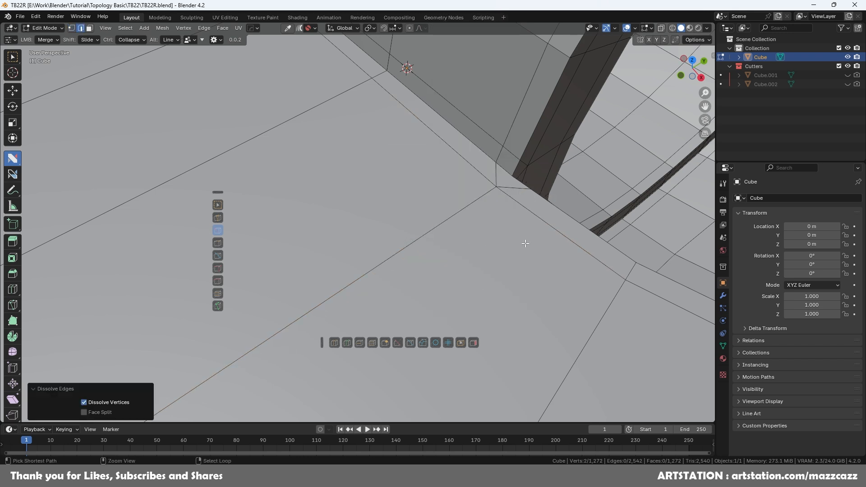
- Add three centred horizontal loop cuts around the box's side faces
middle_click_drag(518, 243, 386, 260)
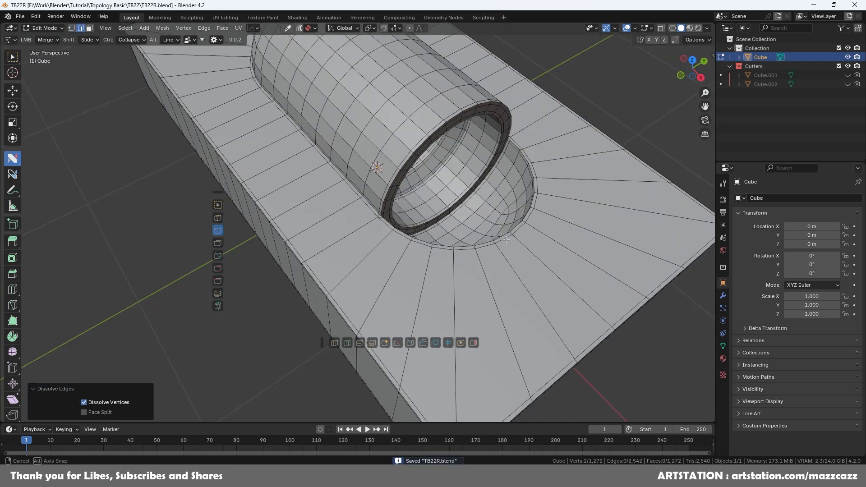
scroll(496, 234, "down", 6)
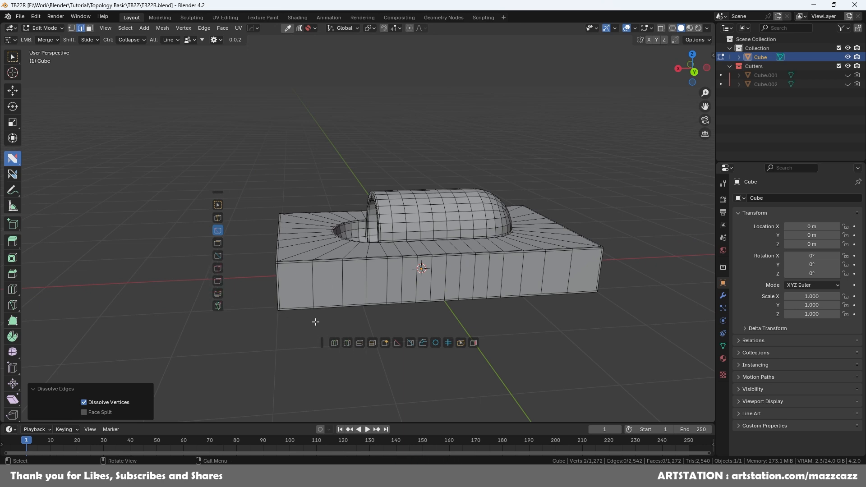
left_click(348, 345)
scroll(309, 279, "up", 1)
scroll(309, 279, "up", 1)
left_click(308, 279)
- Add one centred loop cut around the capsule on the box's top face and save the file
middle_click_drag(586, 246, 347, 276)
mouse_move(329, 233)
middle_mouse_down()
mouse_move(358, 148)
mouse_move(323, 243)
middle_mouse_up()
key("ctrl+r")
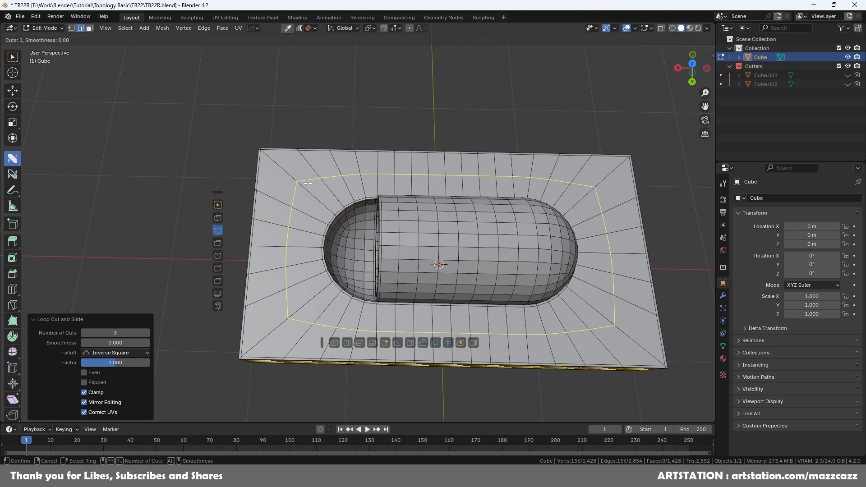
left_click(308, 184)
right_click(308, 183)
left_click(349, 148)
key("ctrl+s")
left_click(464, 242)
- Add a Subdivision modifier at level 2 to the box, shade it smooth and save the file
middle_click_drag(519, 261, 562, 161)
key("Tab")
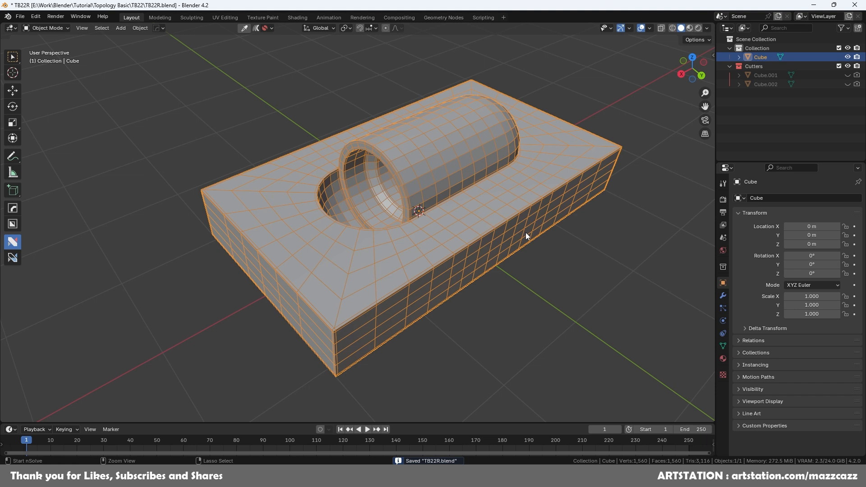
key("ctrl+2")
key("Tab")
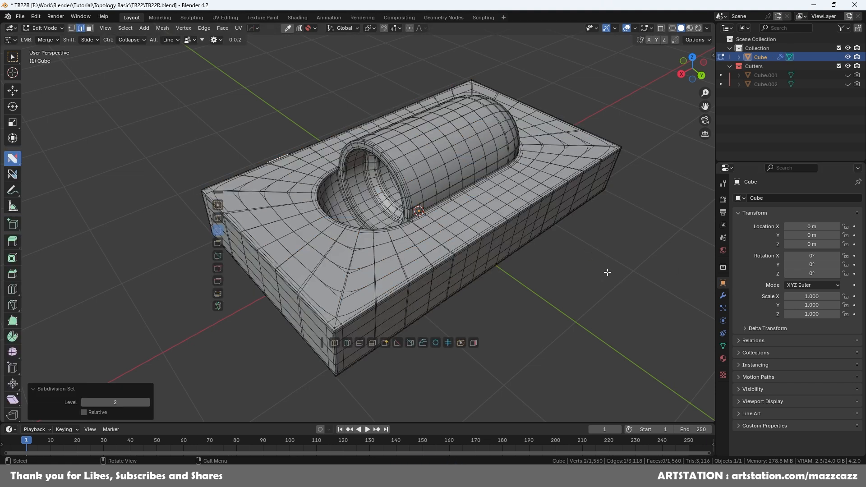
key("Tab")
right_click(587, 261)
left_click(548, 264)
left_click(722, 297)
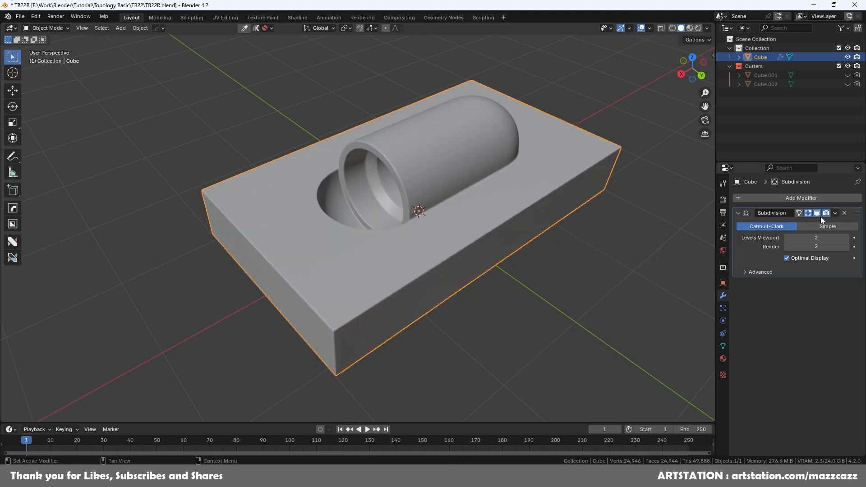
right_click(505, 177)
right_click(467, 142)
left_click(461, 188)
key("ctrl+s")
- Examine the topology and smooth shading at the capsule's closed rounded end in Edit Mode and Object Mode
middle_click_drag(478, 278, 455, 275)
scroll(405, 285, "up", 6)
middle_click_drag(406, 286, 477, 234)
key("Tab")
left_click(395, 230)
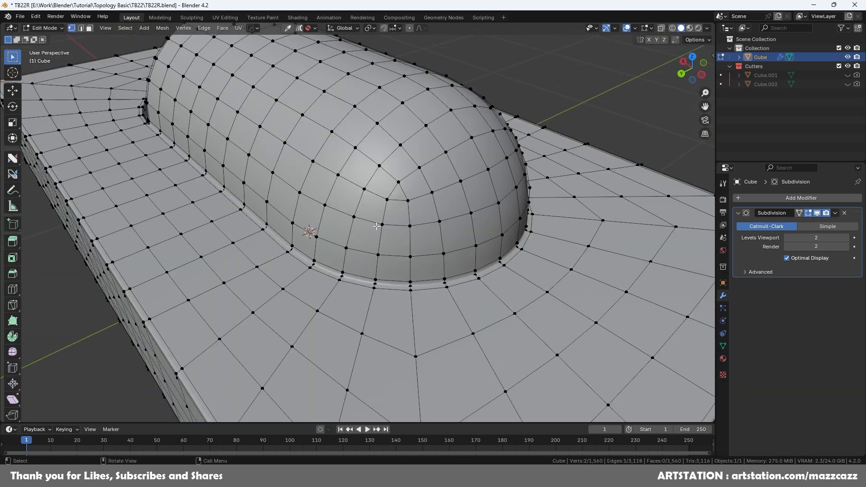
scroll(396, 206, "up", 5)
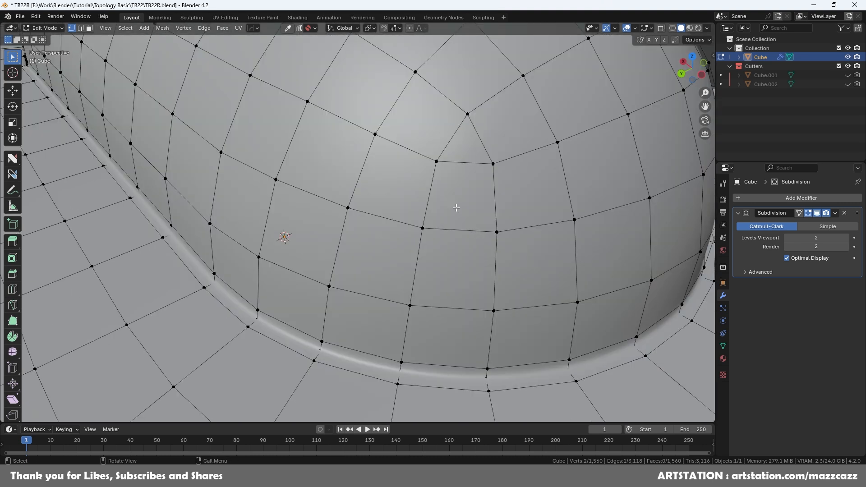
scroll(472, 146, "down", 7)
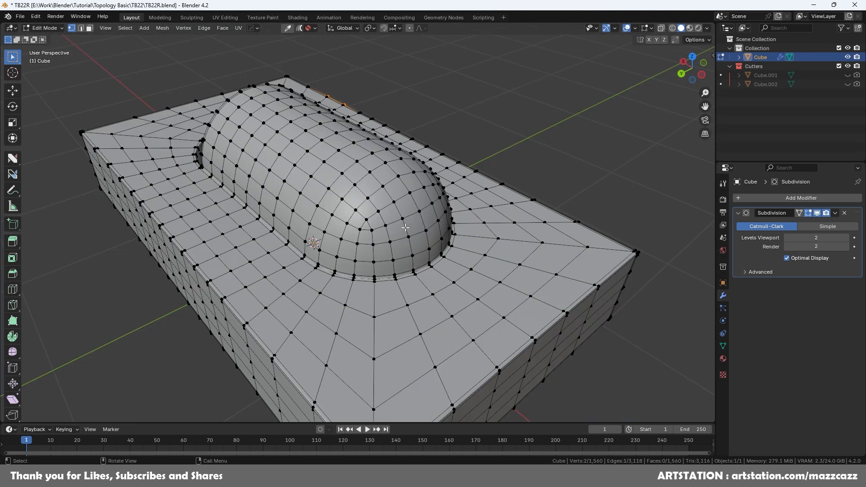
scroll(382, 226, "up", 1)
key("Tab")
middle_click_drag(381, 237, 414, 235)
key("Tab")
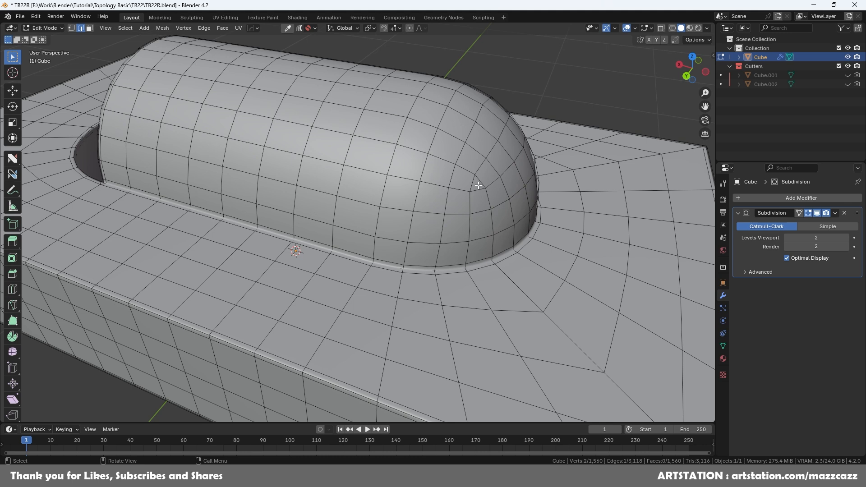
- Turn off Optimal Display for the Subdivision modifier and show the wireframe overlay over the capsule's rounded end in Object Mode
middle_click_drag(476, 186, 450, 217)
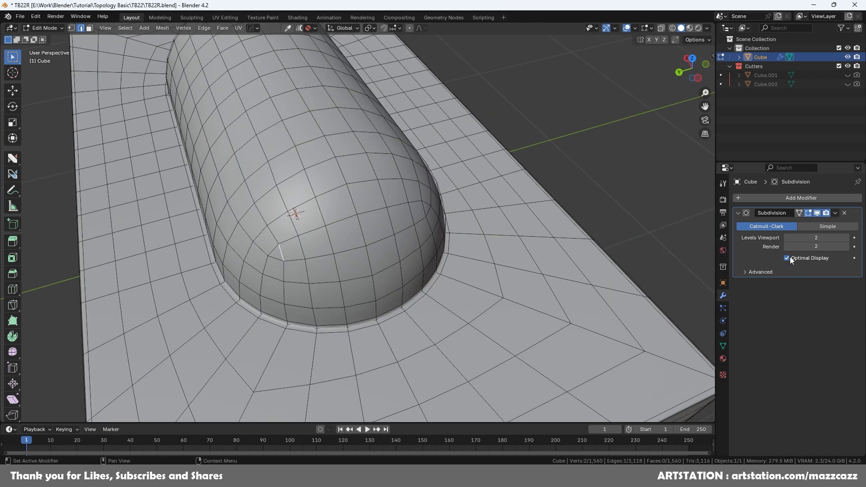
key("Tab")
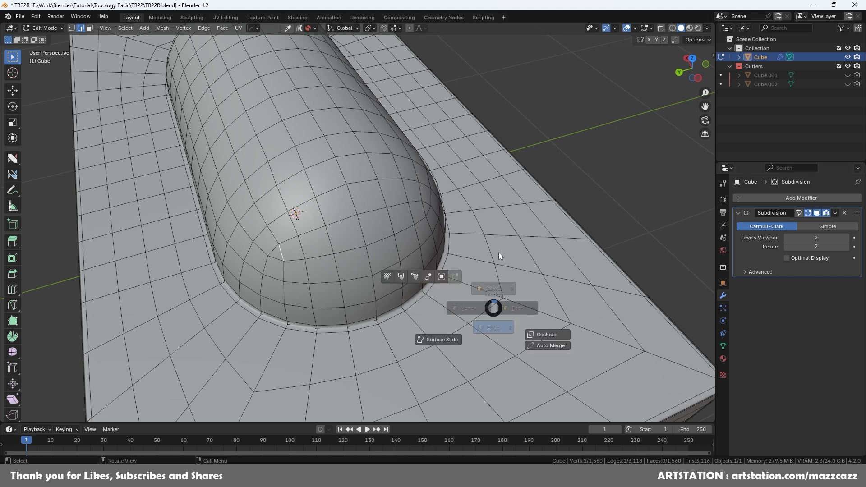
key("q")
left_click(414, 198)
middle_click_drag(386, 251, 402, 243)
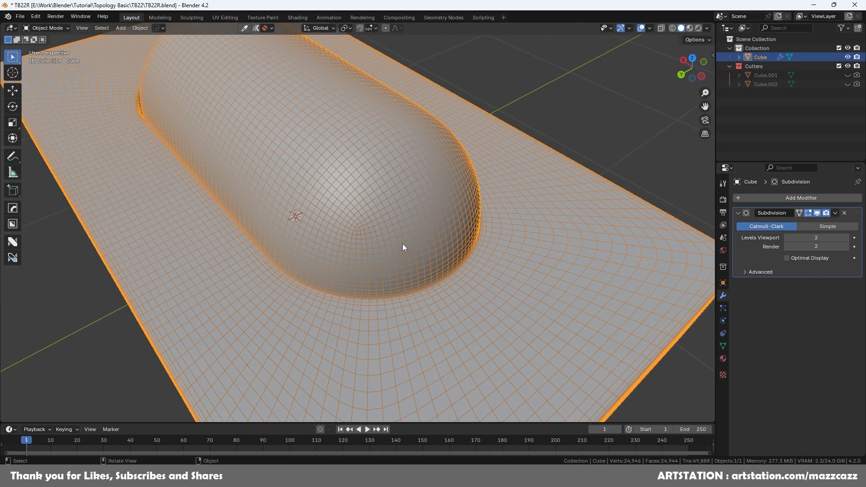
scroll(384, 239, "up", 3)
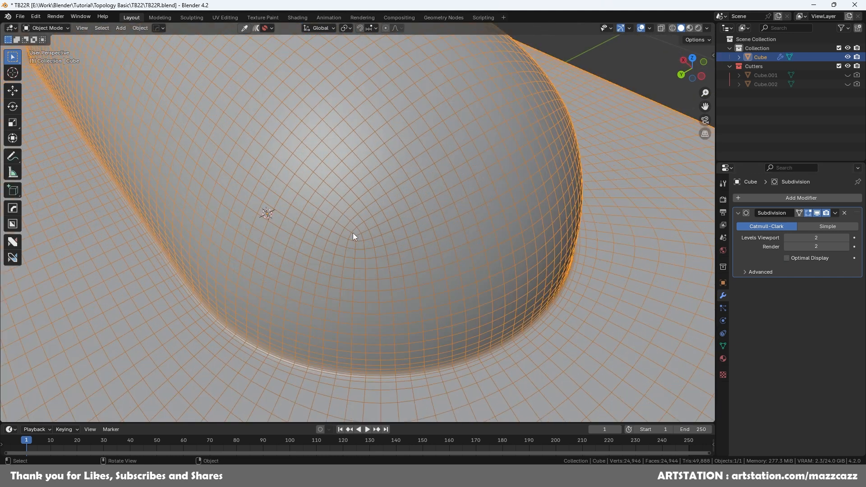
- Lower the Subdivision modifier's viewport and render levels to 1 and hide the wireframe overlay
left_click(789, 237)
left_click(788, 246)
key("Tab")
key("Tab")
key("q")
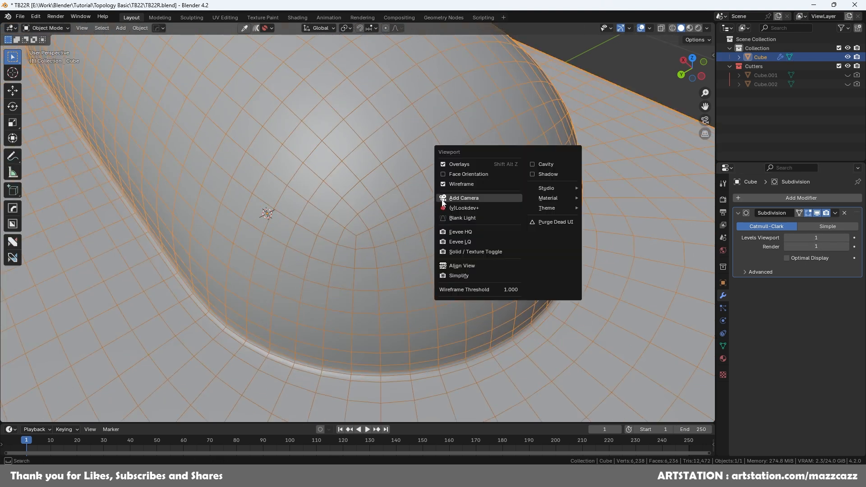
left_click(445, 186)
- Examine the smooth shading at subdivision level 1 around the capsule's closed end and its open bore
scroll(432, 238, "down", 5)
middle_click_drag(432, 237, 481, 231)
scroll(451, 231, "up", 5)
middle_click_drag(425, 231, 396, 251)
scroll(454, 229, "down", 5)
scroll(459, 261, "up", 6)
middle_click_drag(531, 307, 507, 293)
scroll(437, 297, "down", 5)
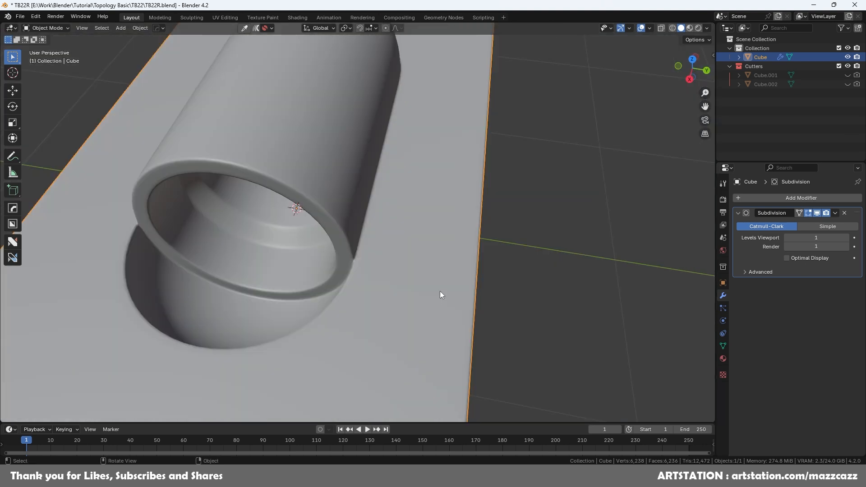
- Set the Subdivision modifier's viewport and render levels to 2 and enable its On Cage display
left_click(846, 238)
left_click(846, 247)
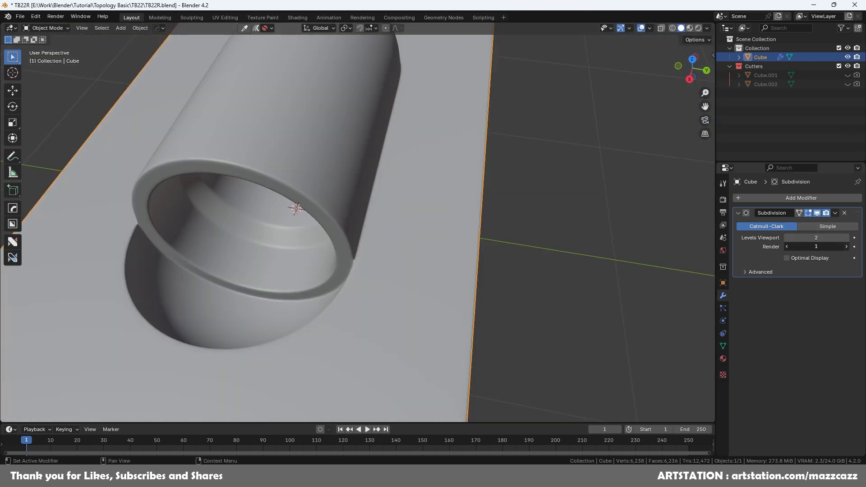
left_click(799, 213)
- Examine the smooth shading around the bore rim, the rounded recess and the capsule's junction with the box
scroll(424, 275, "up", 5)
middle_click_drag(416, 284, 401, 345)
scroll(353, 374, "down", 5)
middle_click_drag(369, 316, 435, 310)
scroll(339, 289, "up", 3)
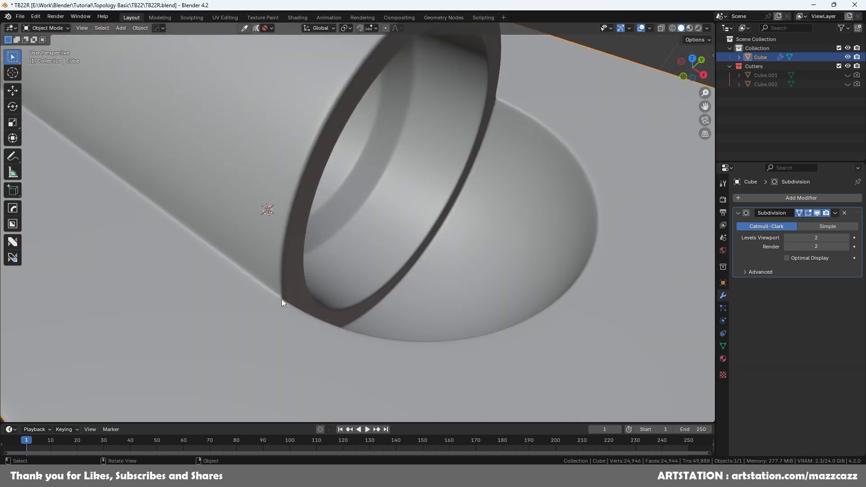
mouse_move(517, 275)
middle_mouse_down()
mouse_move(483, 277)
mouse_move(462, 266)
mouse_move(415, 275)
mouse_move(505, 272)
middle_mouse_up()
scroll(416, 274, "down", 8)
scroll(416, 275, "down", 3)
middle_click_drag(505, 272, 488, 259)
- Save the file, show the wireframe overlay over the whole model and deselect the box
key("ctrl+s")
left_click(523, 260)
middle_click_drag(560, 265, 491, 252, "shift")
mouse_move(491, 253)
middle_mouse_down()
mouse_move(499, 272)
mouse_move(492, 260)
middle_mouse_up()
scroll(499, 272, "up", 1)
key("alt+v")
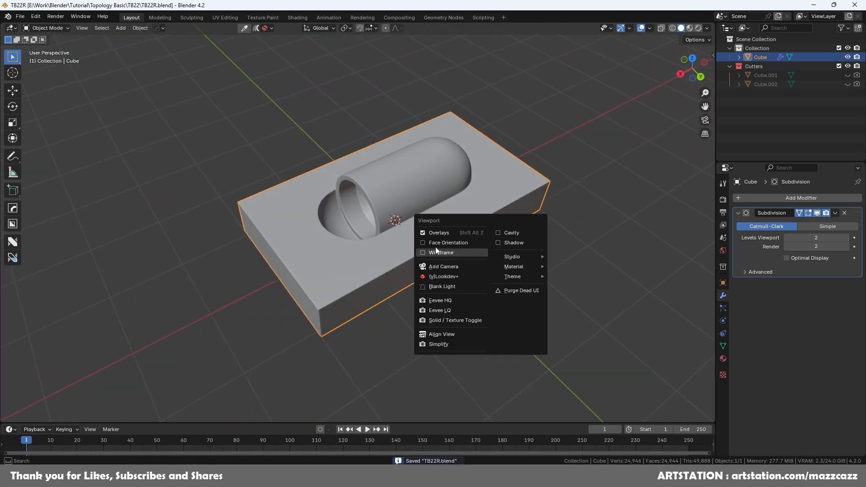
left_click(424, 253)
left_click(543, 246)
scroll(580, 269, "up", 3)
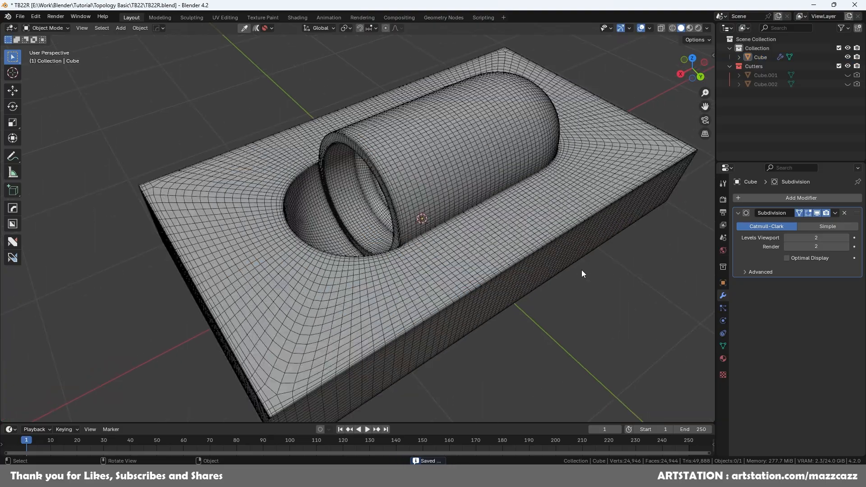
- Hide the wireframe overlay and frame the whole smooth model from the bore side
middle_click_drag(306, 300, 355, 288)
key("q")
left_click(309, 286)
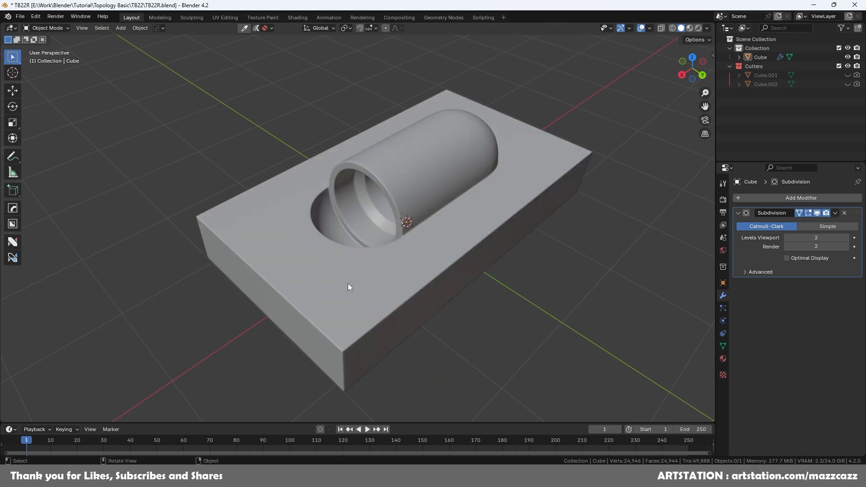
scroll(389, 276, "down", 2)
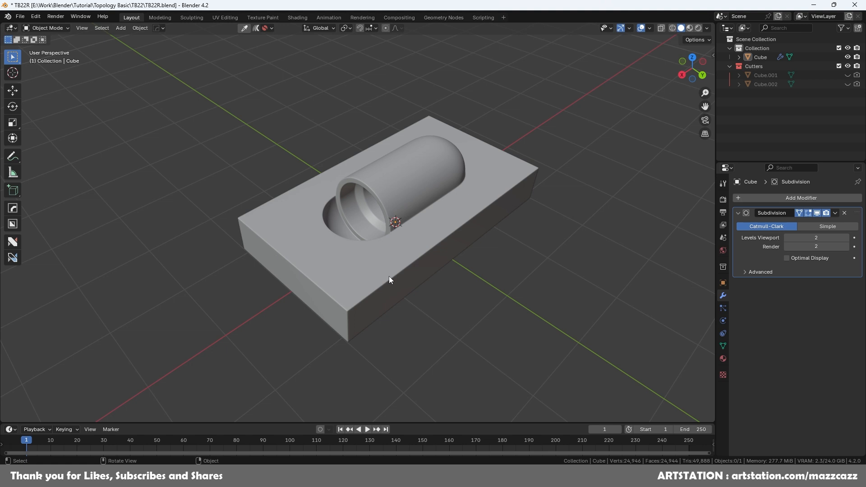
- Try Cavity shading on the model in the viewport and turn it off again
right_click(389, 276)
left_click(419, 257)
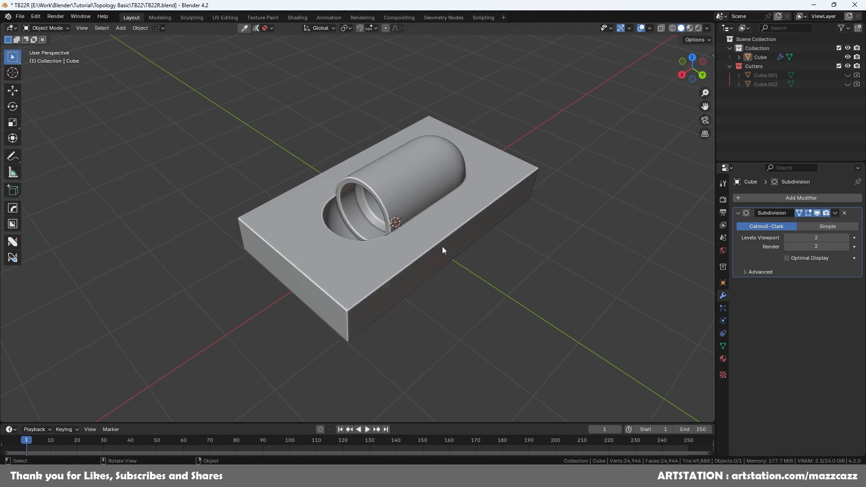
key("shift+v")
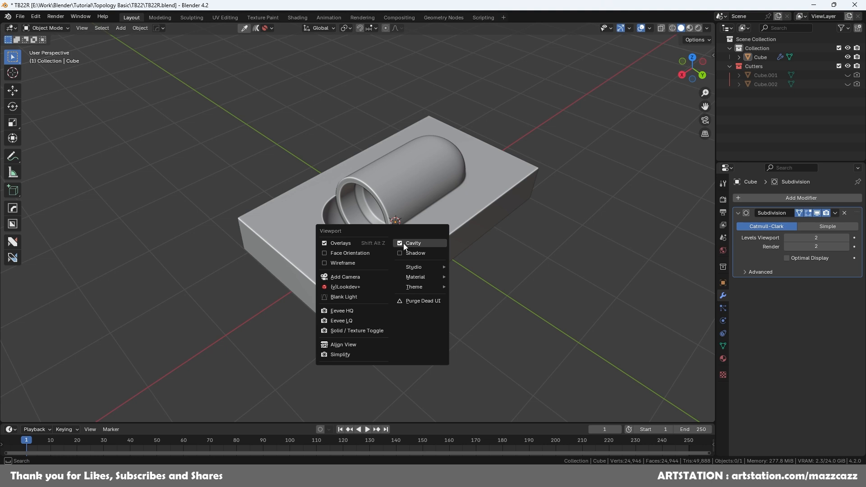
left_click(406, 245)
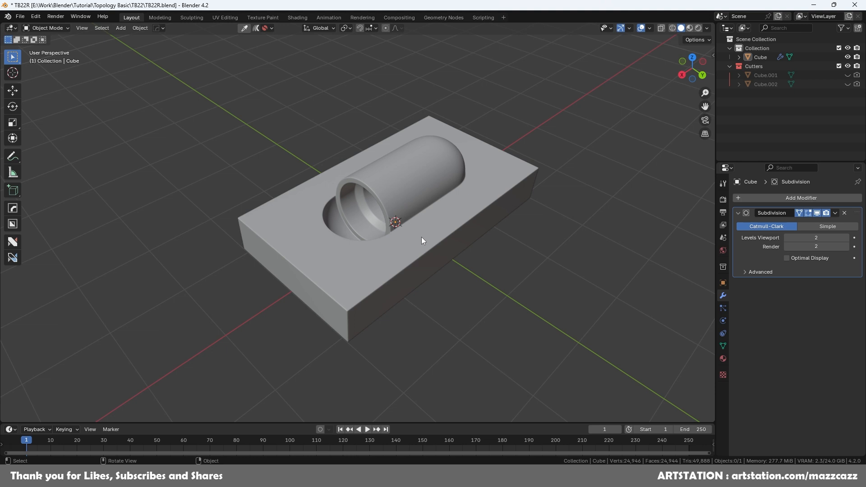
middle_click_drag(421, 237, 457, 246)
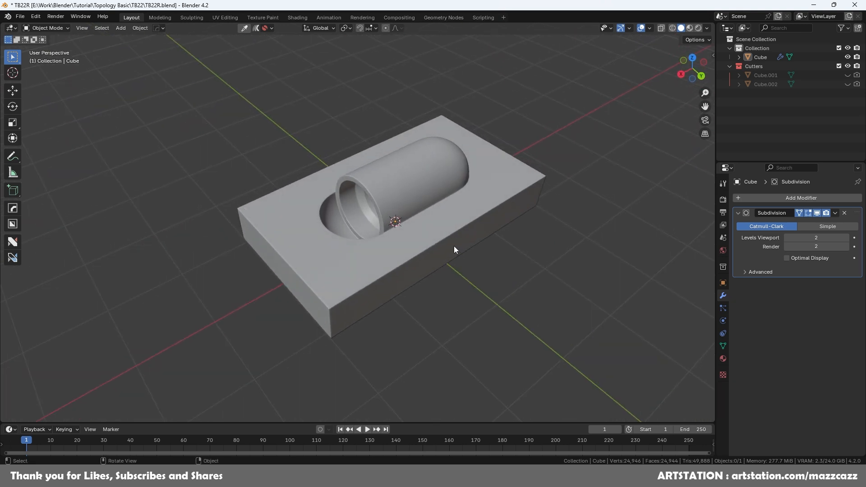